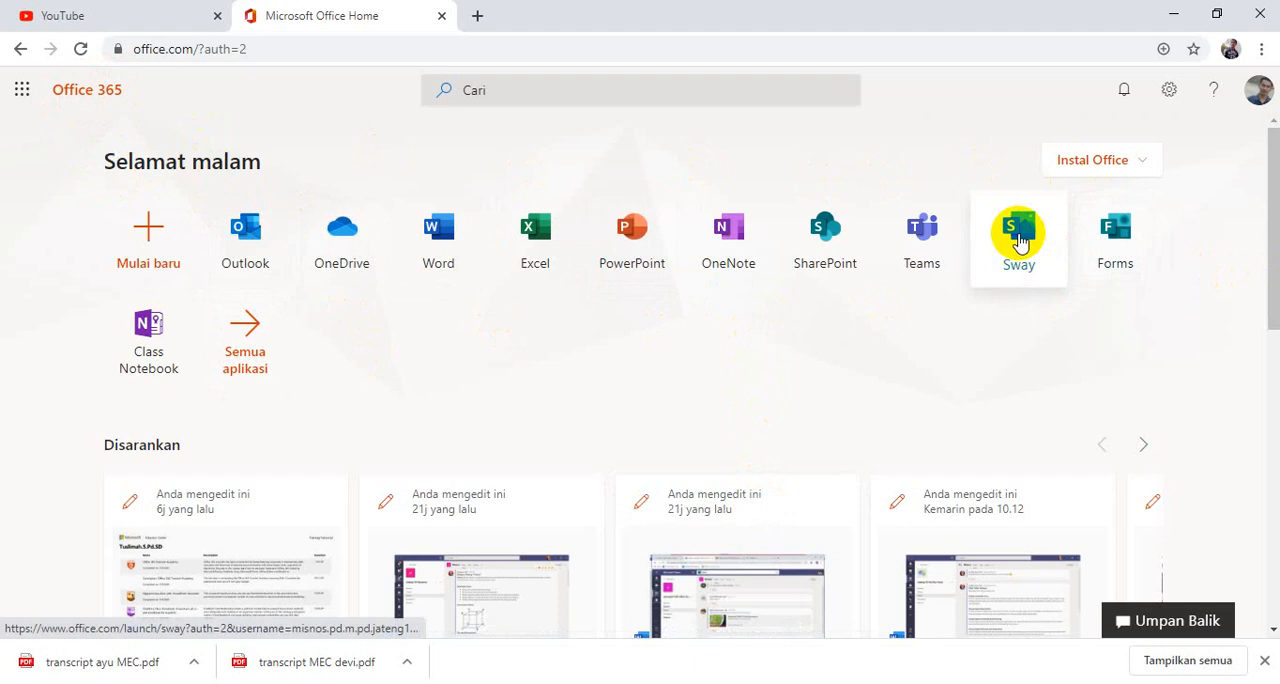
Open Sway from the Office 365 home page, browse the template gallery and create a new blank Sway.
{"action": "left_click", "coordinate": [1019, 241]}
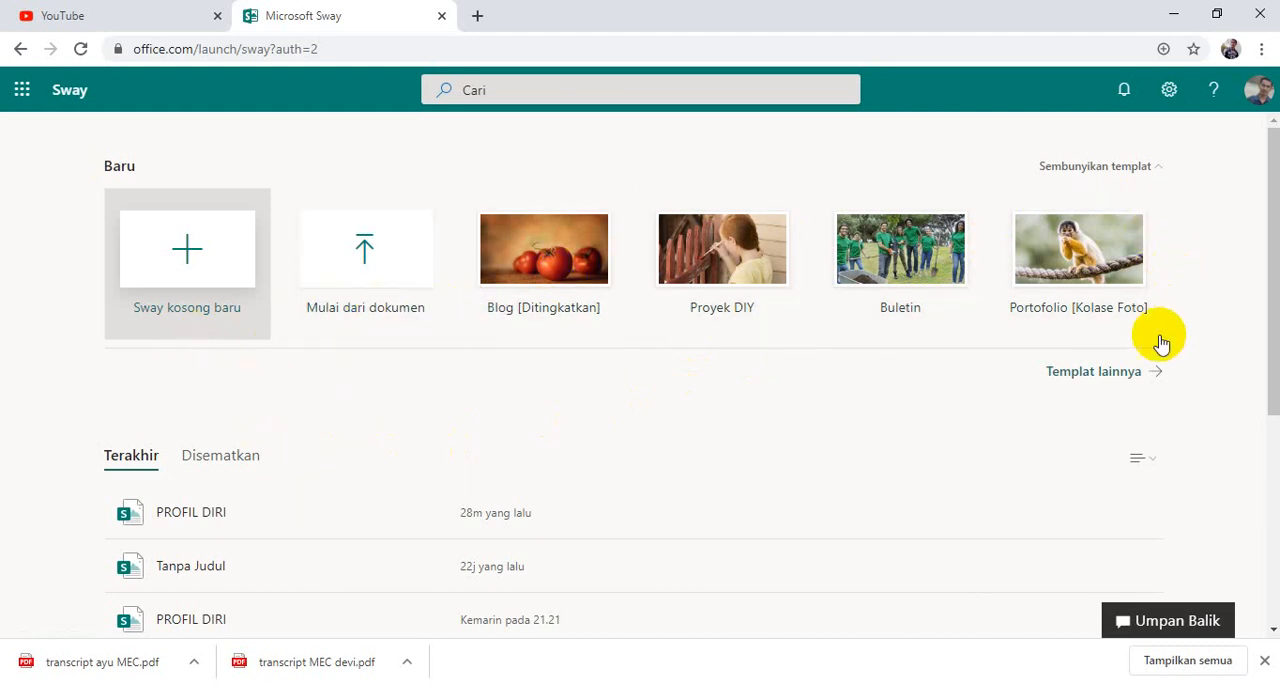
{"action": "left_click", "coordinate": [1124, 374]}
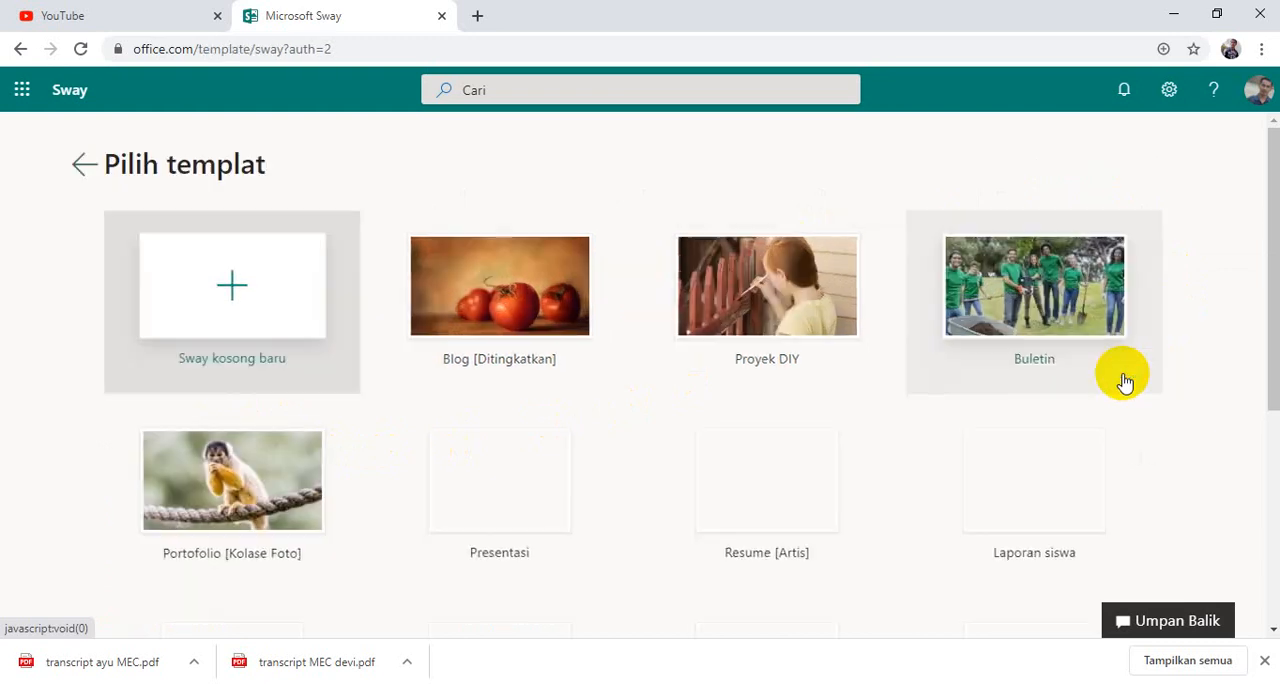
{"action": "scroll", "coordinate": [1068, 330], "scroll_direction": "down", "scroll_amount": 4}
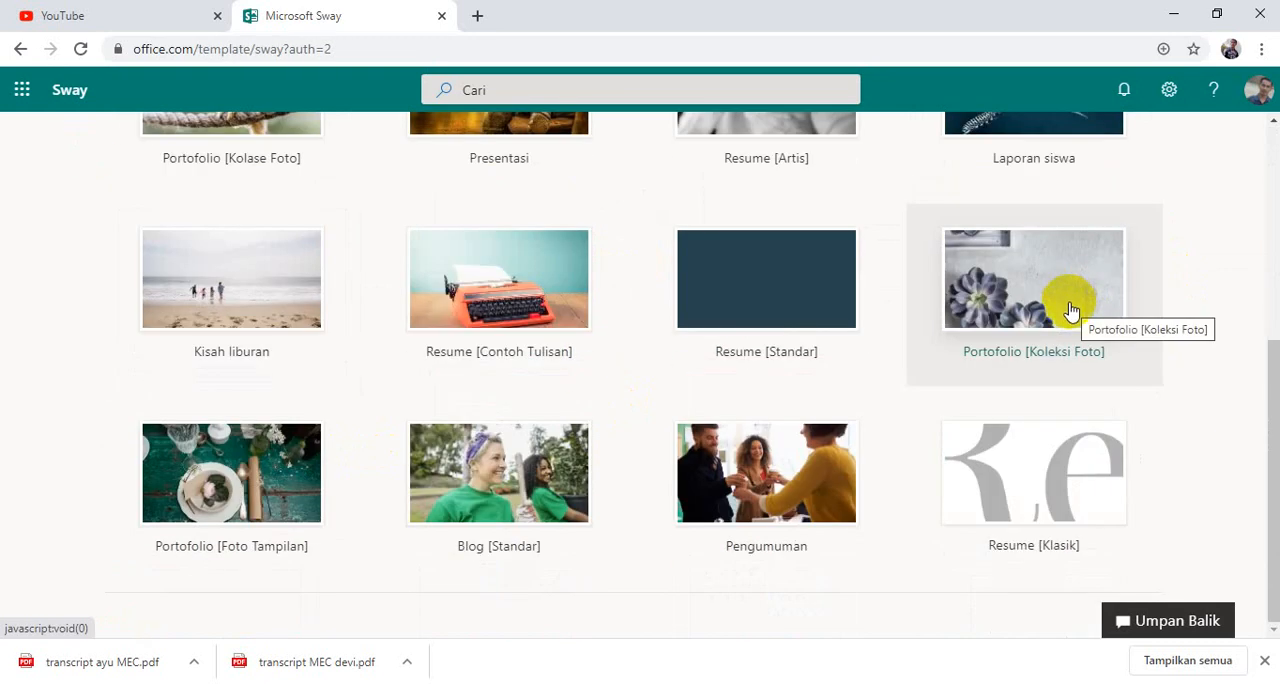
{"action": "scroll", "coordinate": [1068, 325], "scroll_direction": "up", "scroll_amount": 4}
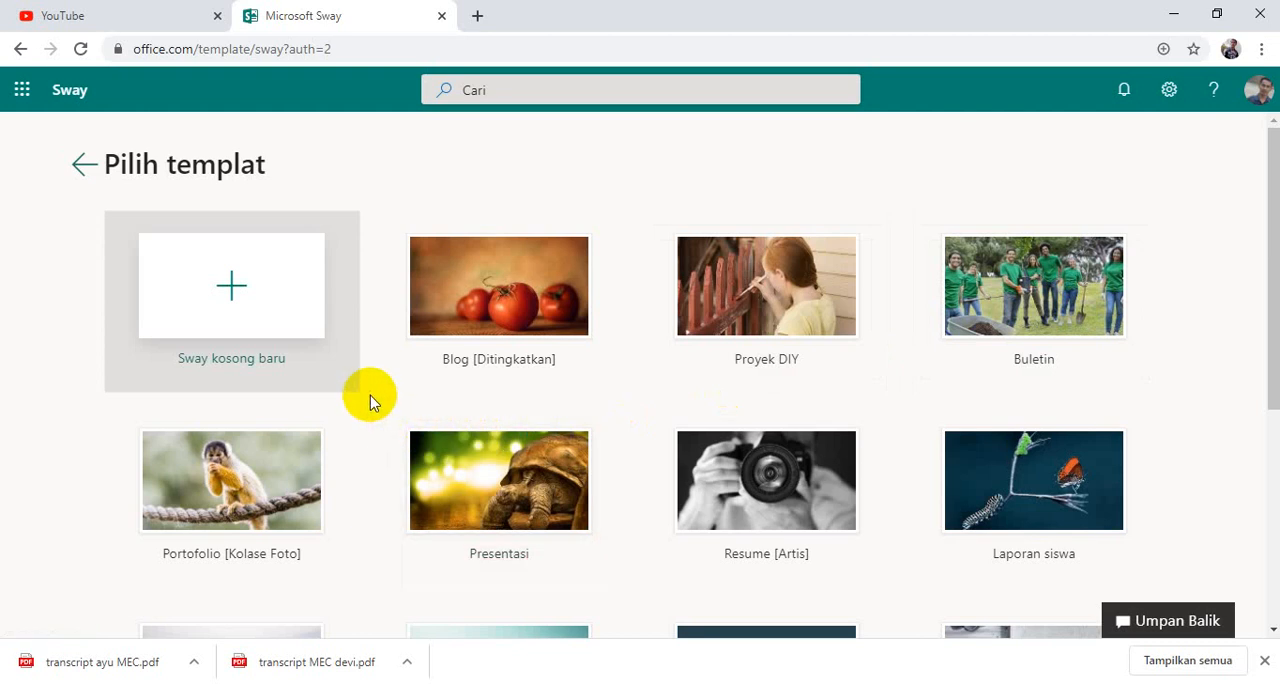
{"action": "left_click", "coordinate": [249, 300]}
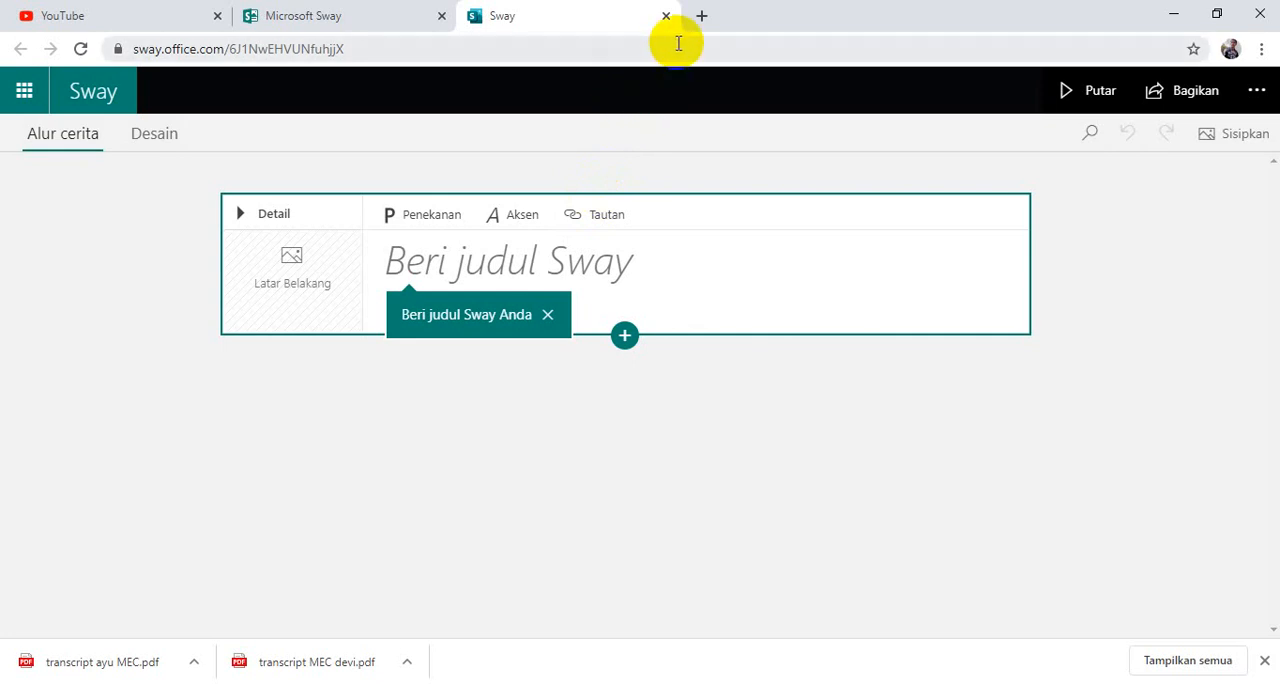
Give the Sway the title "PROFIL DIRI" on its title card.
{"action": "left_click", "coordinate": [653, 262]}
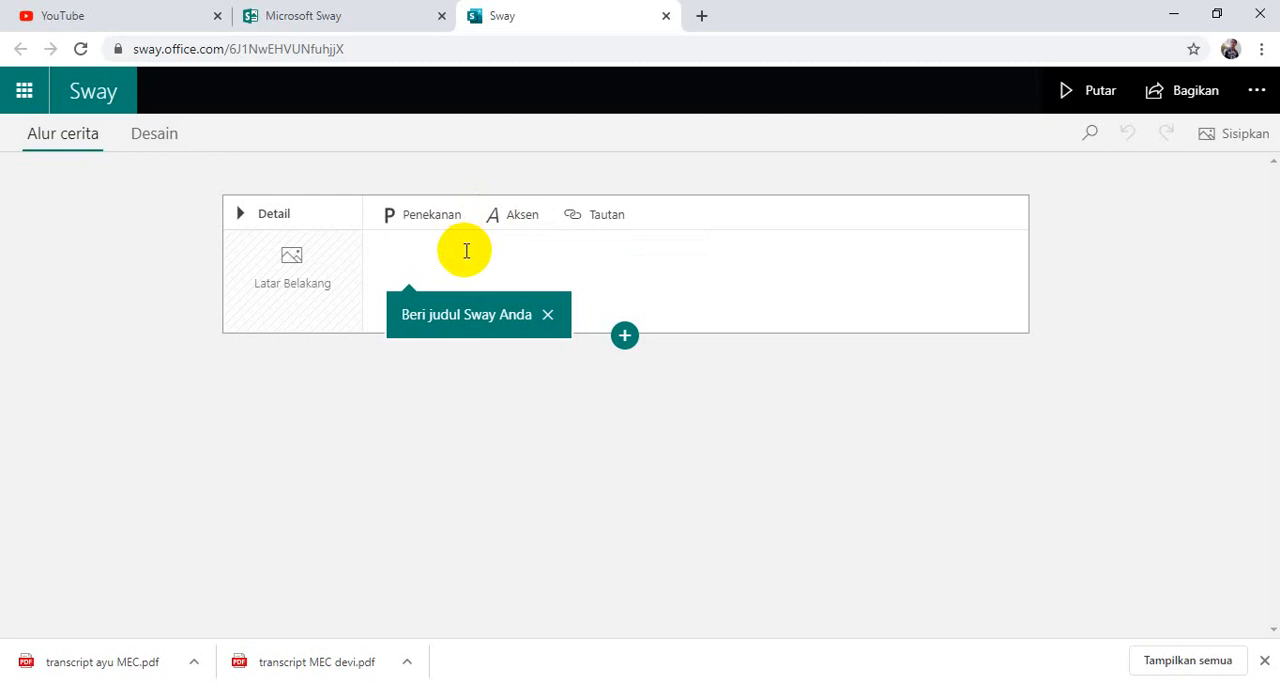
{"action": "key", "text": "Caps_Lock"}
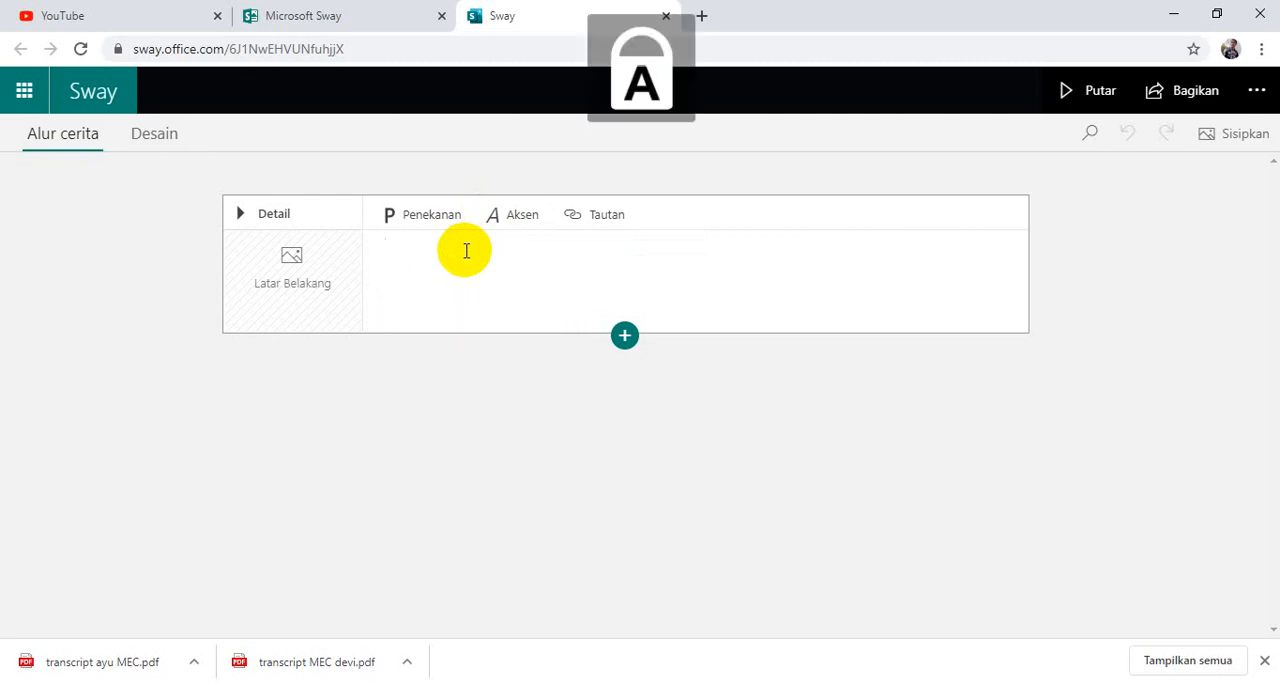
{"action": "type", "text": "PR"}
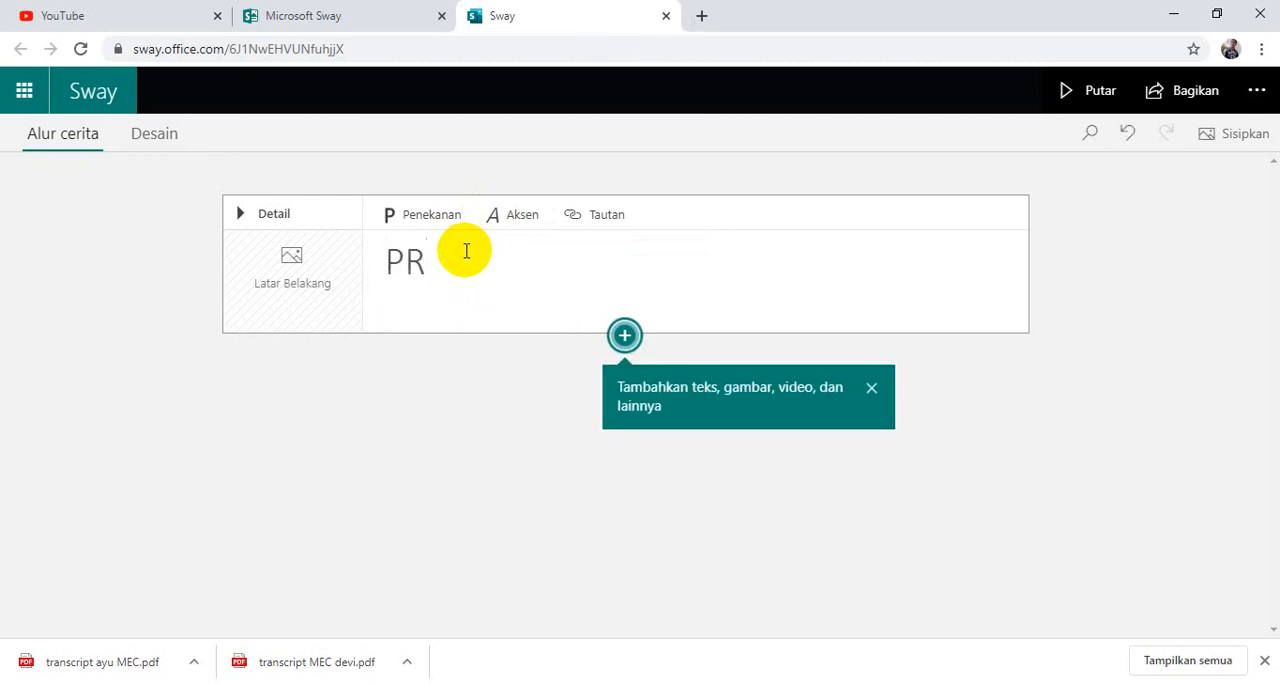
{"action": "type", "text": "OFIL DIRI"}
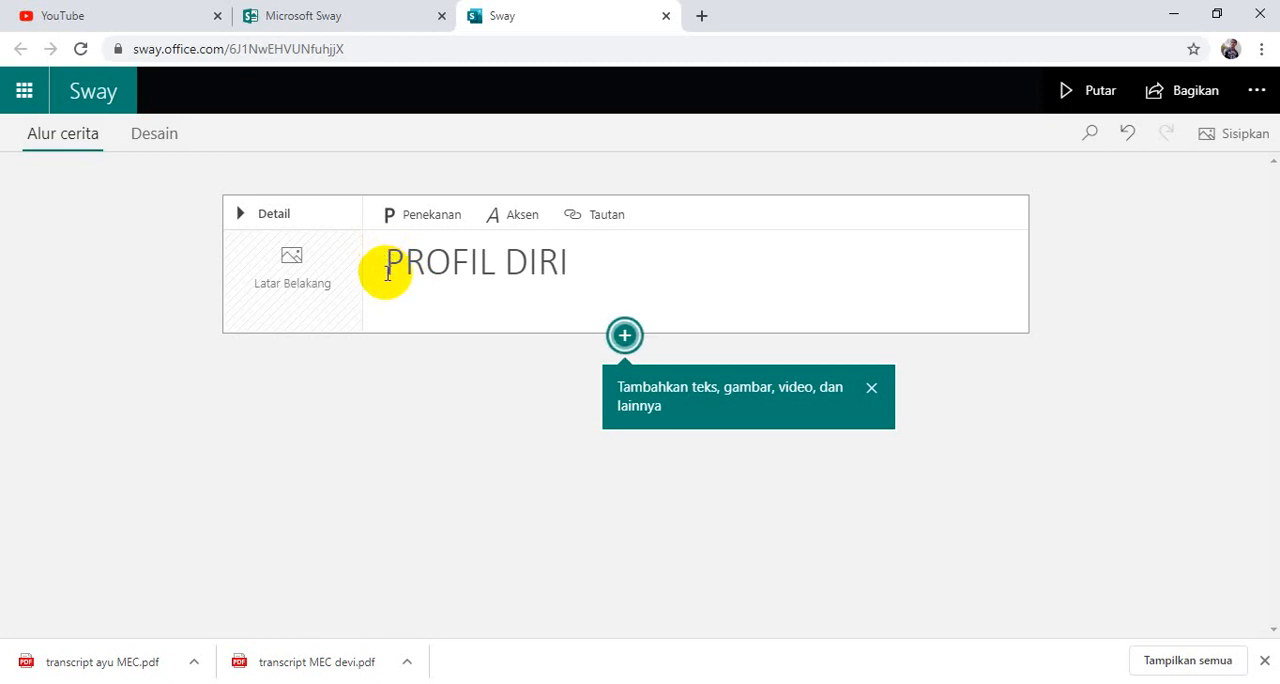
Start adding a background image to the title card, with this device (Perangkat saya) as the source.
{"action": "left_click", "coordinate": [286, 293]}
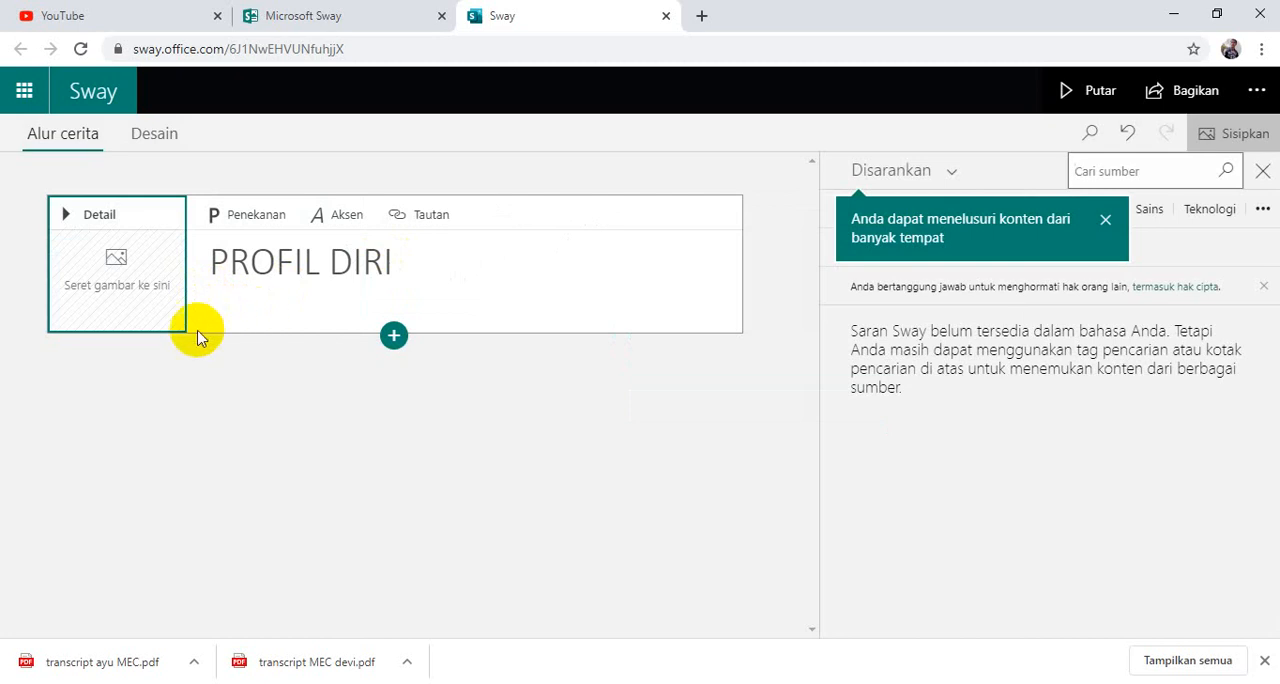
{"action": "left_click", "coordinate": [928, 184]}
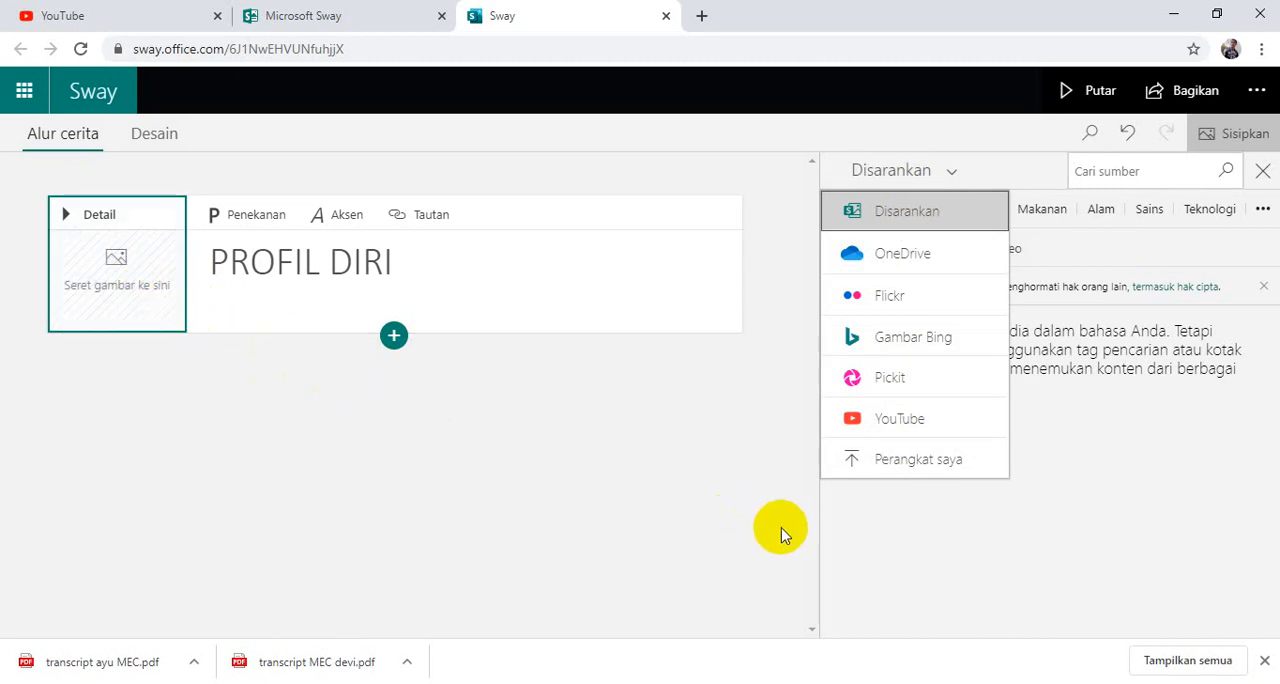
{"action": "left_click", "coordinate": [137, 270]}
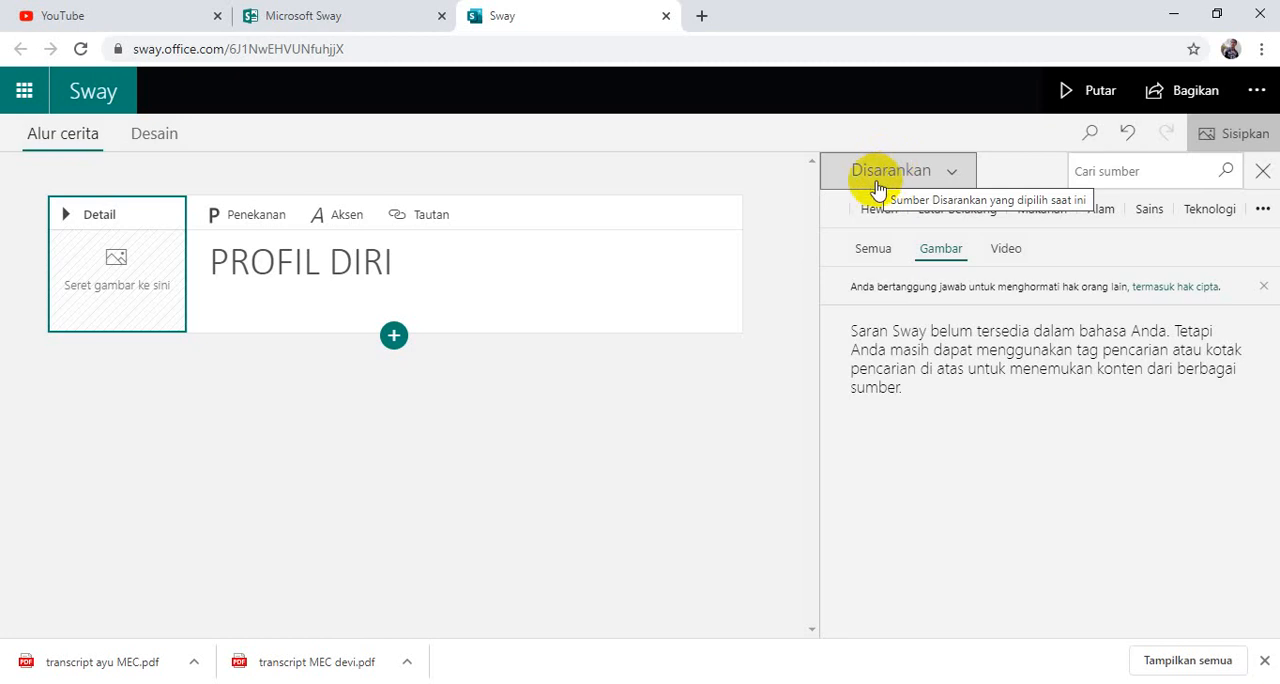
{"action": "left_click", "coordinate": [84, 300]}
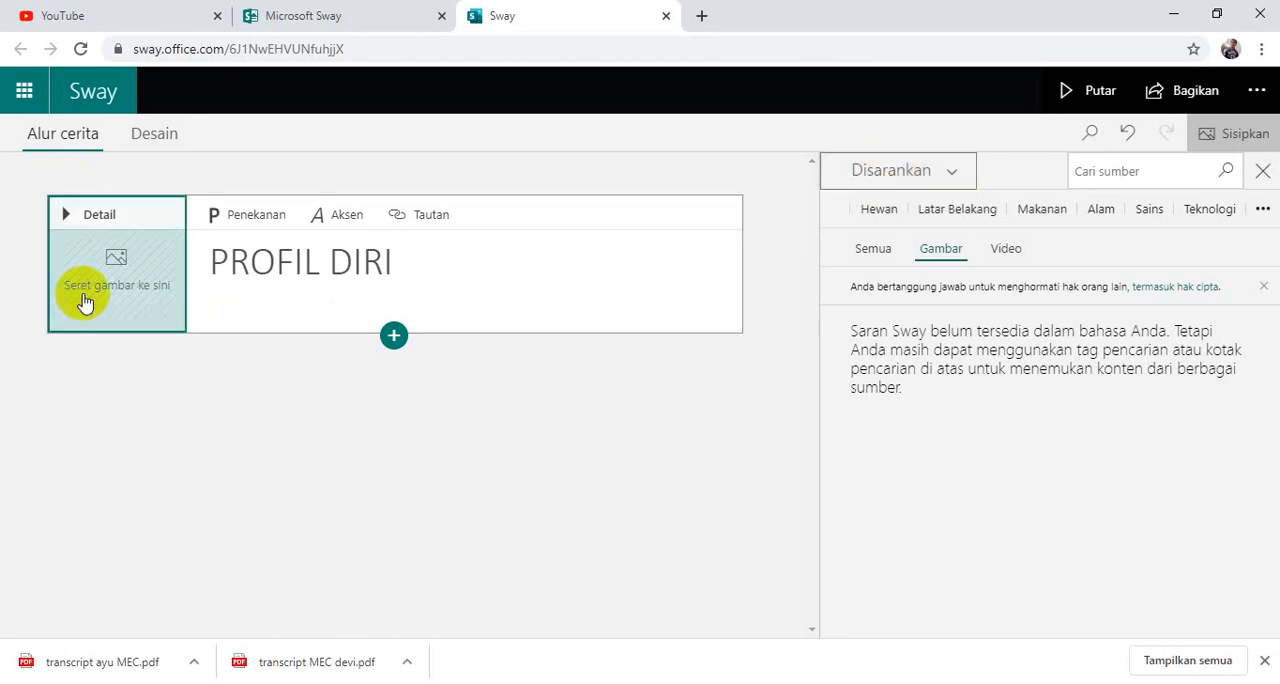
{"action": "left_click", "coordinate": [929, 175]}
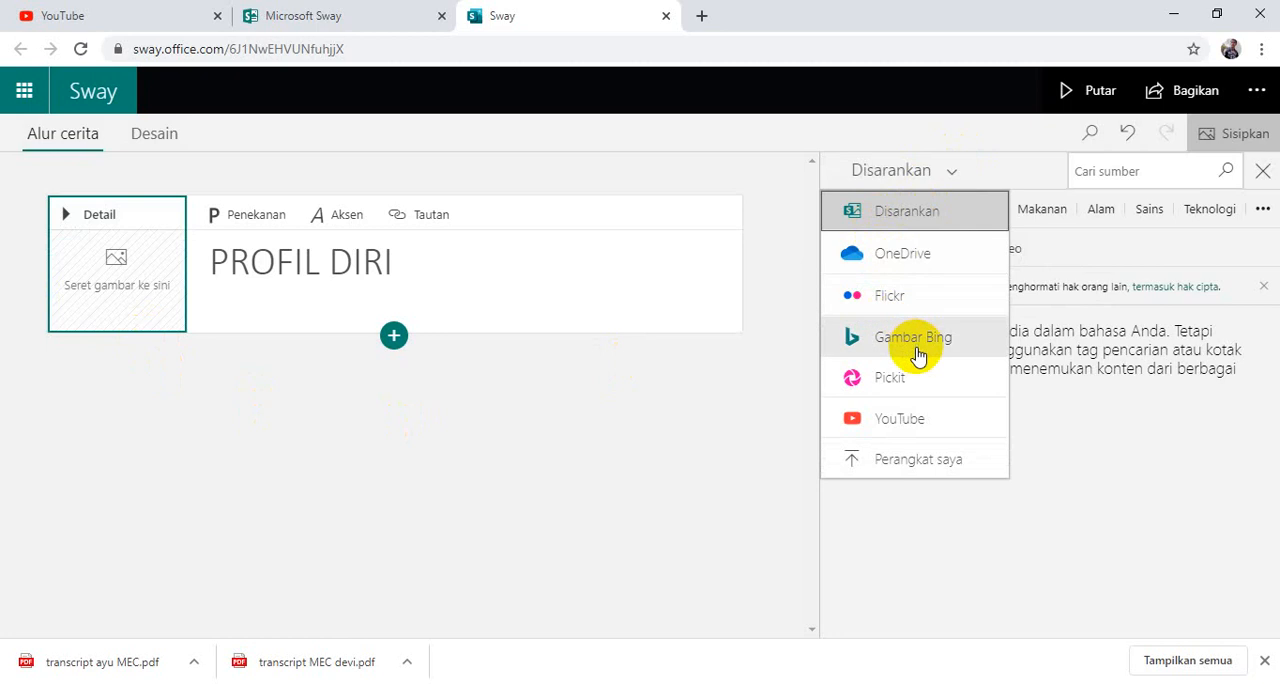
{"action": "left_click", "coordinate": [911, 462]}
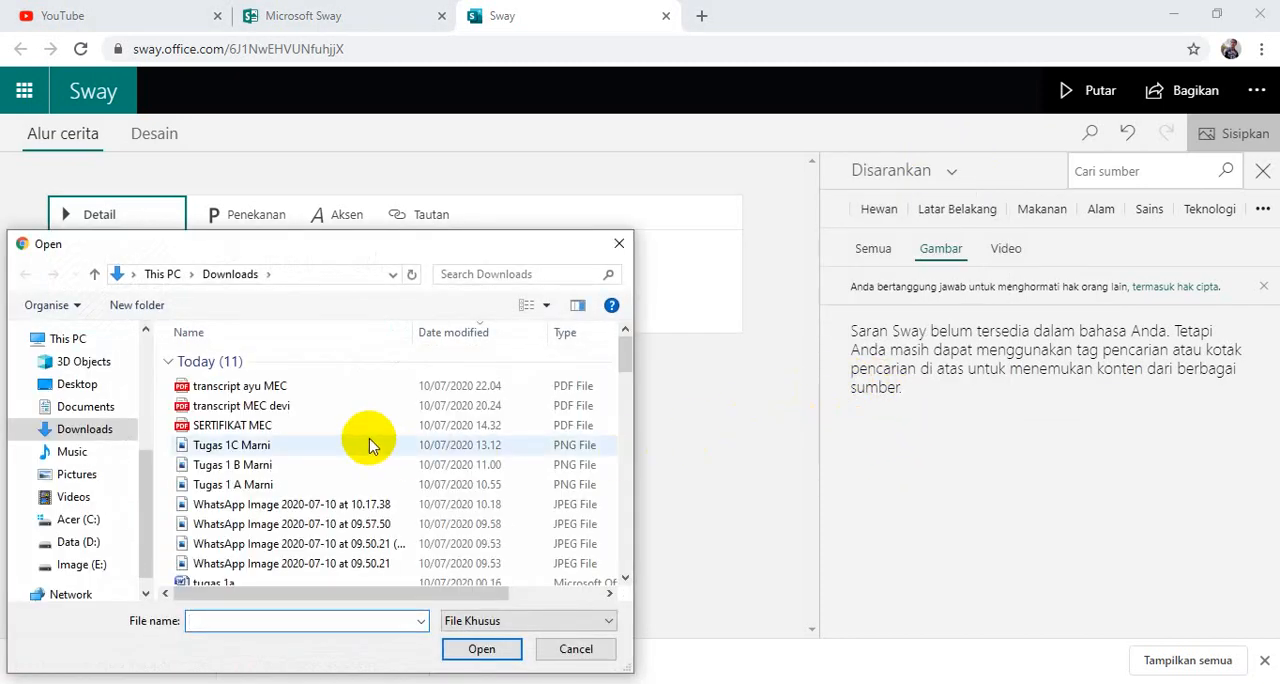
Switch the file selection to the Image (E:) drive and look through its folders for a picture.
{"action": "scroll", "coordinate": [322, 450], "scroll_direction": "down", "scroll_amount": 10}
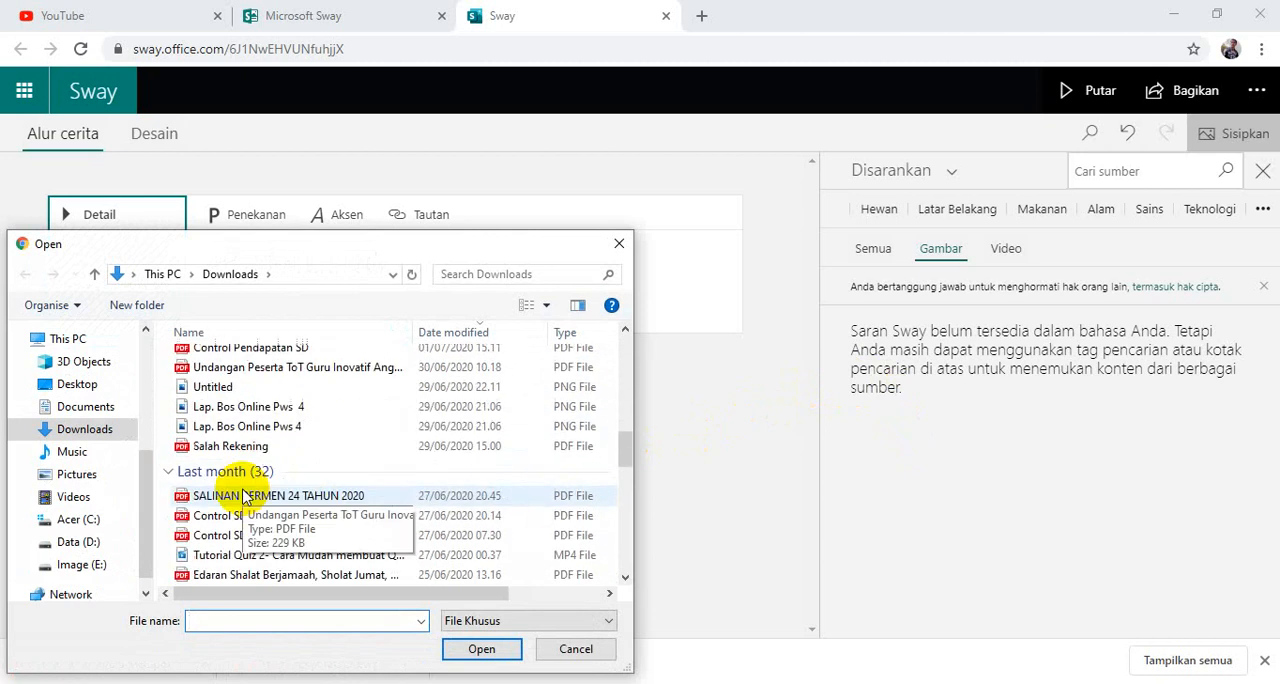
{"action": "left_click", "coordinate": [88, 564]}
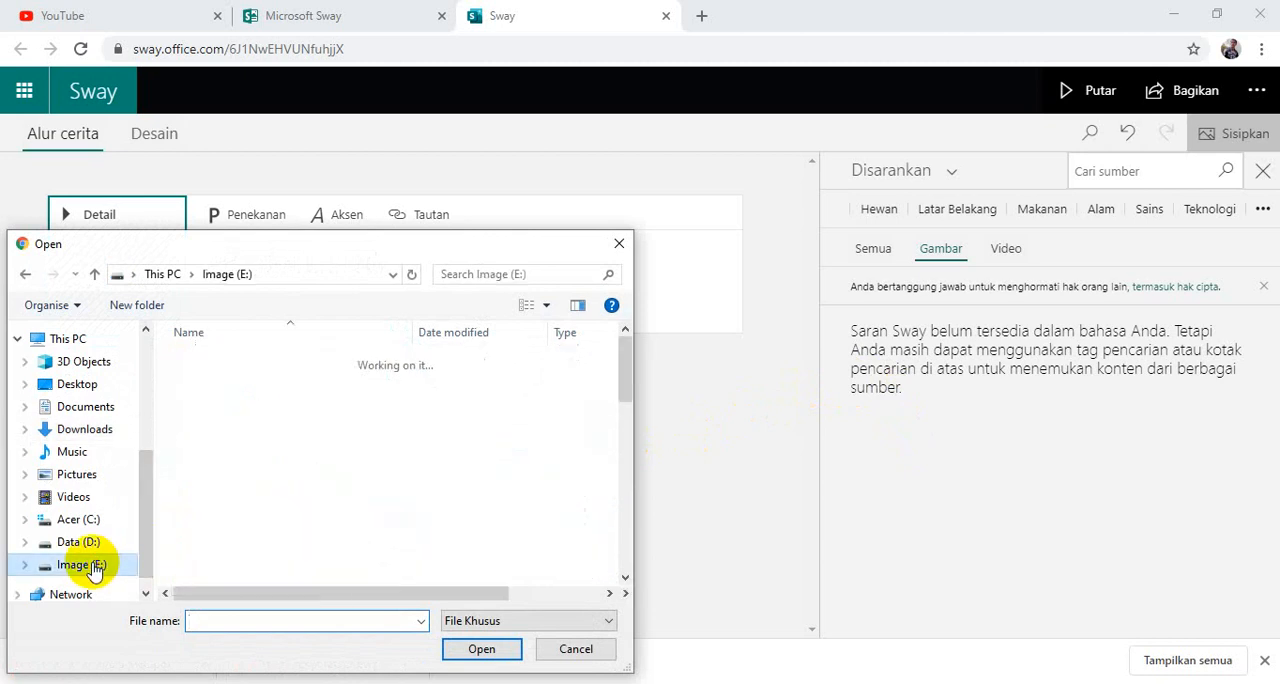
{"action": "scroll", "coordinate": [217, 480], "scroll_direction": "down", "scroll_amount": 7}
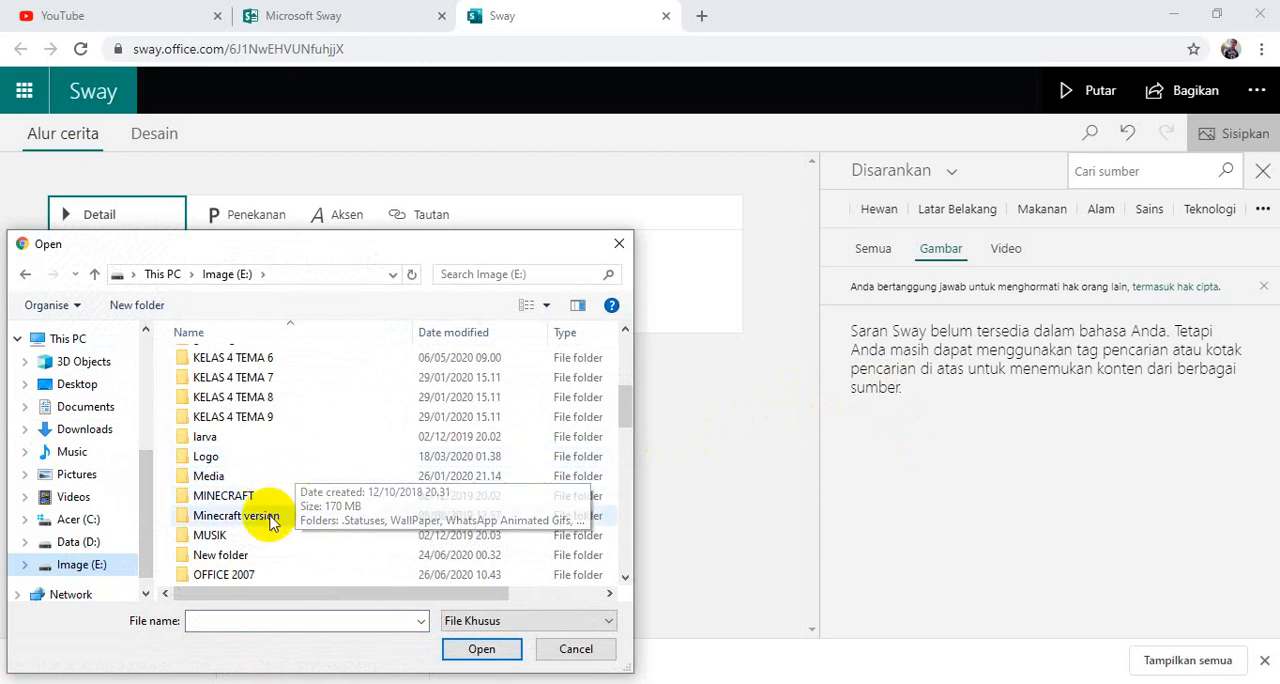
{"action": "scroll", "coordinate": [268, 543], "scroll_direction": "down", "scroll_amount": 8}
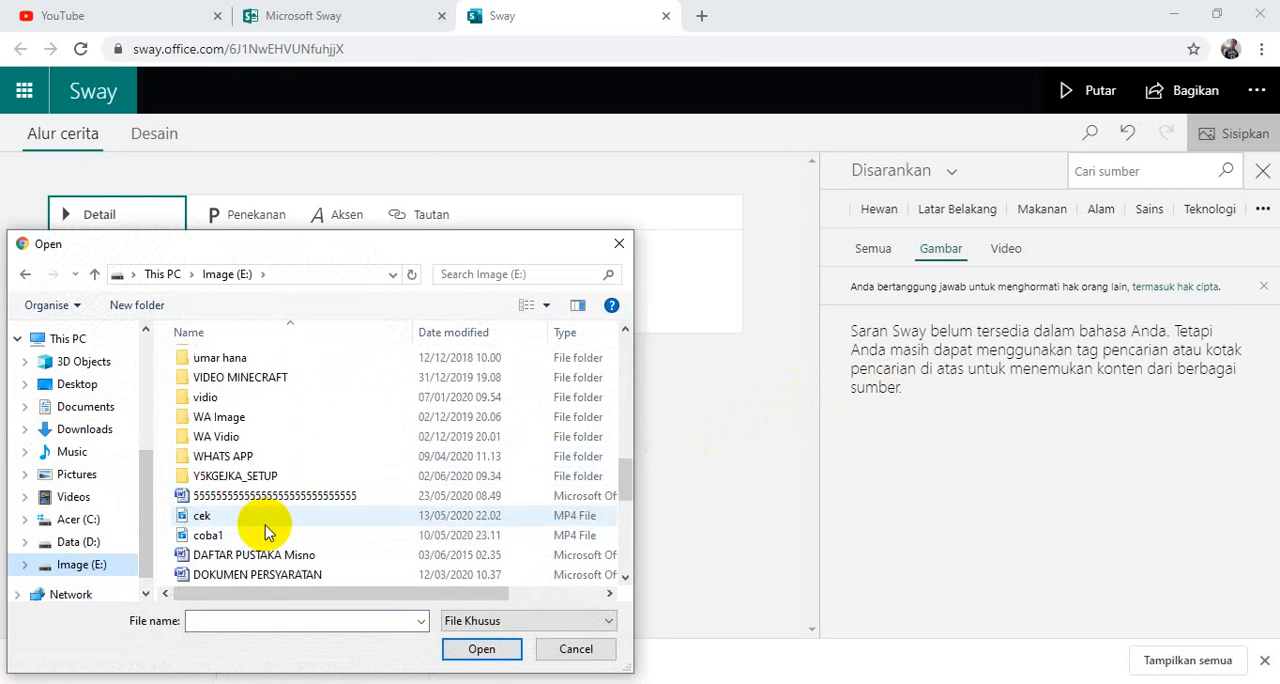
{"action": "scroll", "coordinate": [265, 520], "scroll_direction": "up", "scroll_amount": 9}
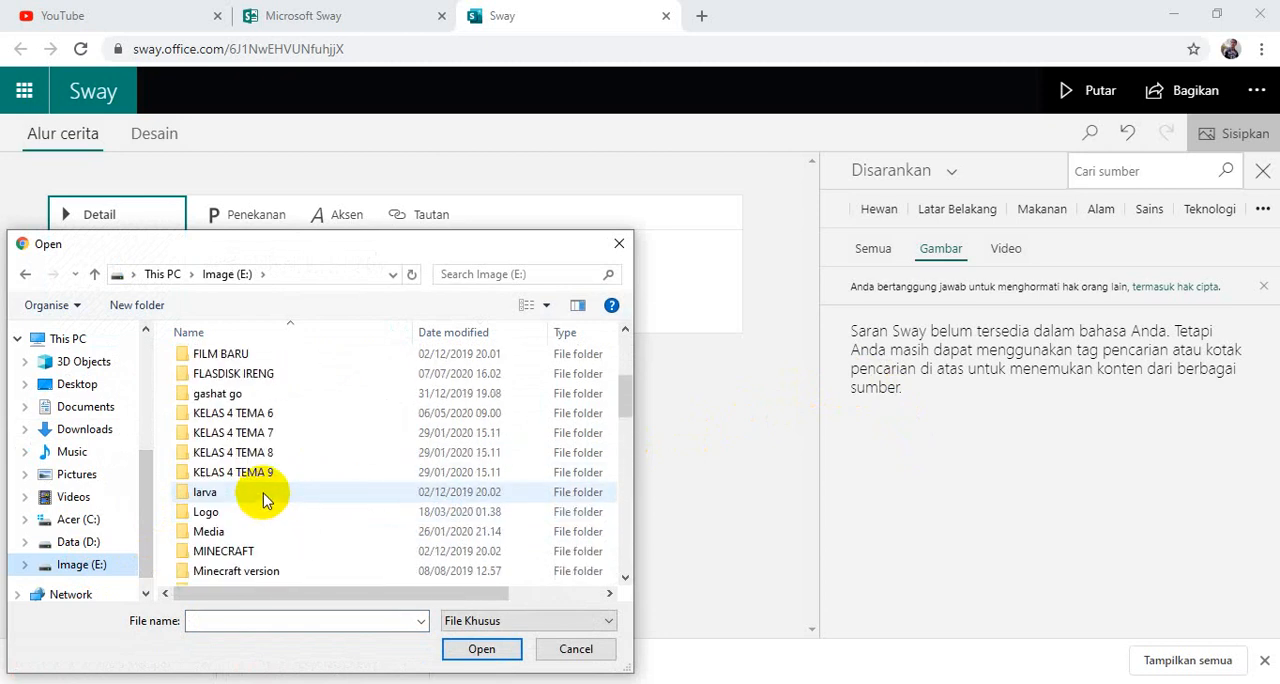
{"action": "scroll", "coordinate": [265, 495], "scroll_direction": "up", "scroll_amount": 3}
{"action": "scroll", "coordinate": [265, 483], "scroll_direction": "up", "scroll_amount": 1}
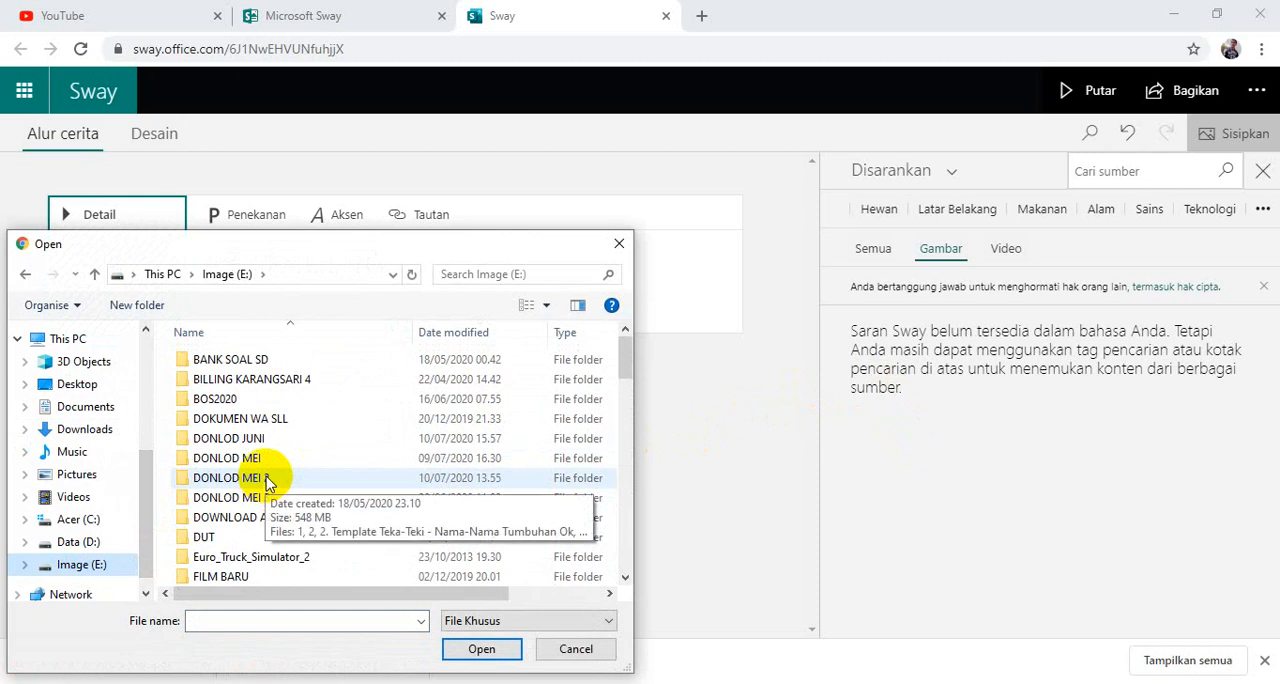
Open the Camera 1 1 1 folder inside FLASDISK IRENG on the Image (E:) drive.
{"action": "scroll", "coordinate": [255, 422], "scroll_direction": "down", "scroll_amount": 10}
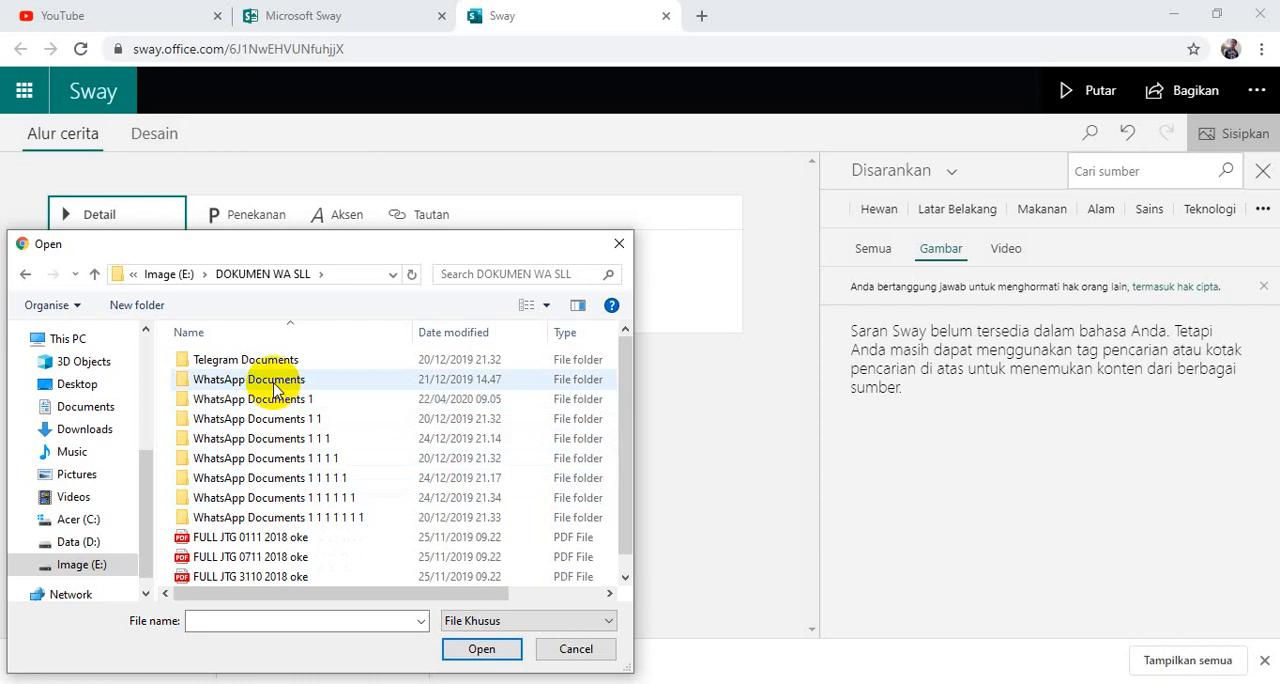
{"action": "left_click", "coordinate": [25, 274]}
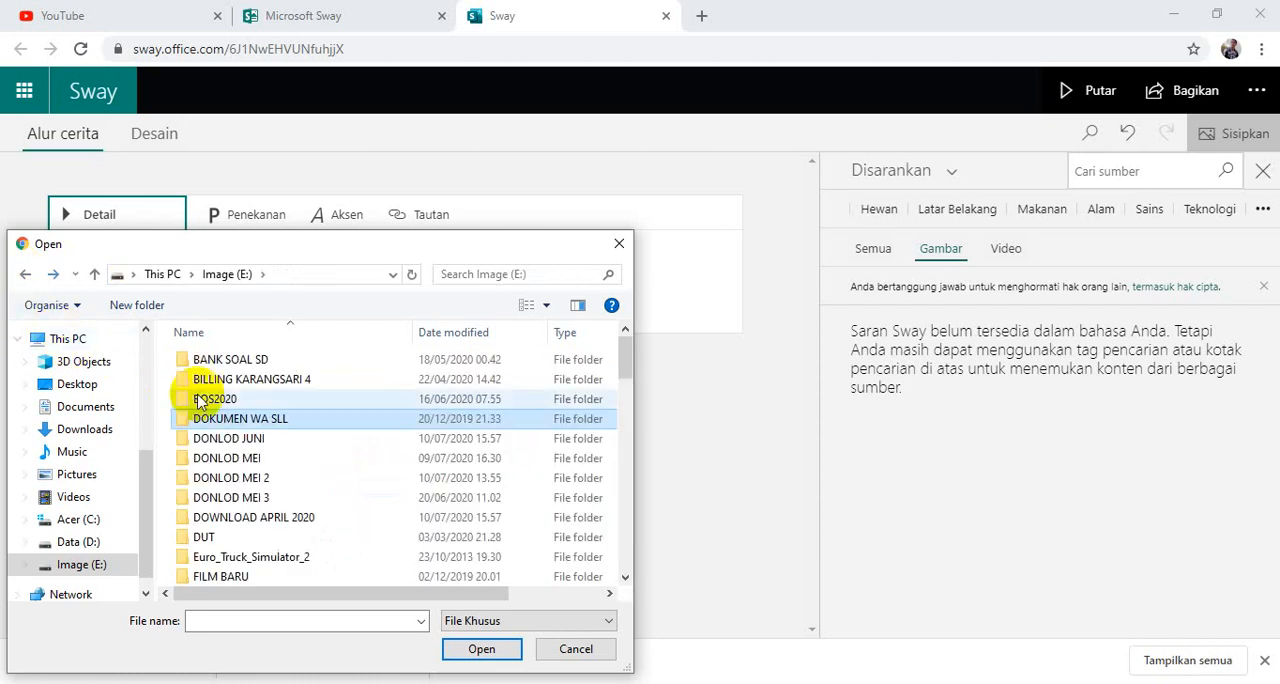
{"action": "scroll", "coordinate": [252, 455], "scroll_direction": "down", "scroll_amount": 3}
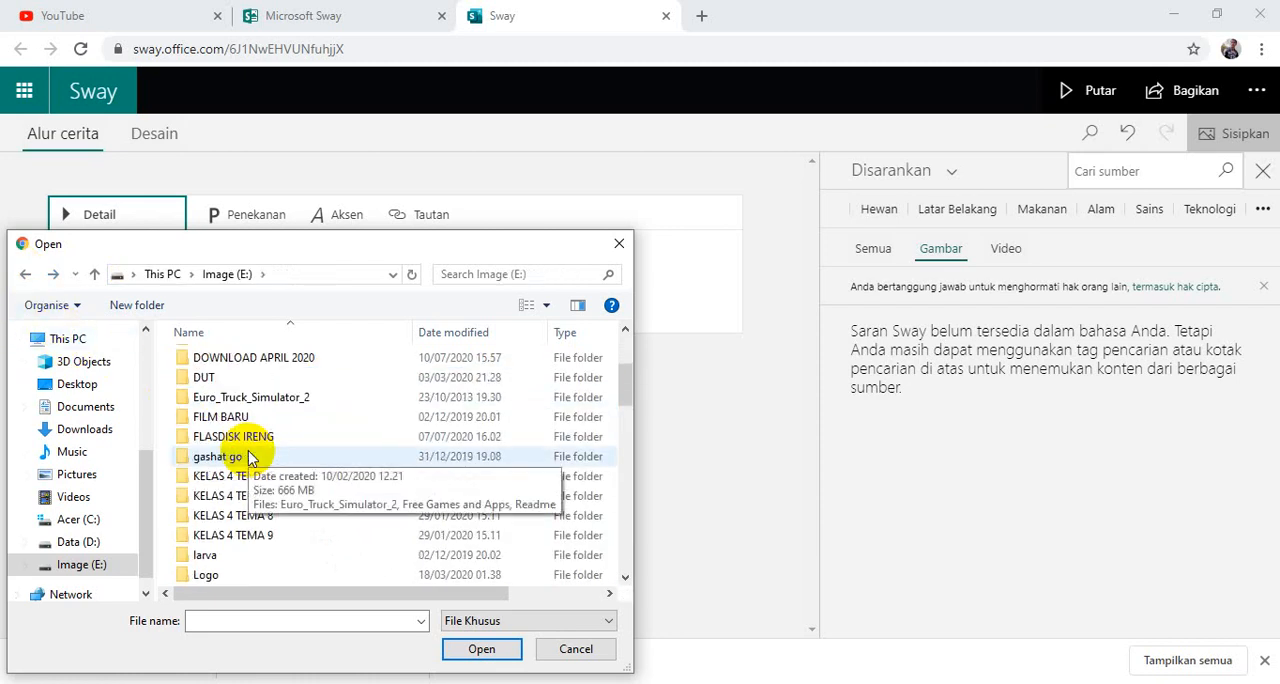
{"action": "double_click", "coordinate": [242, 436]}
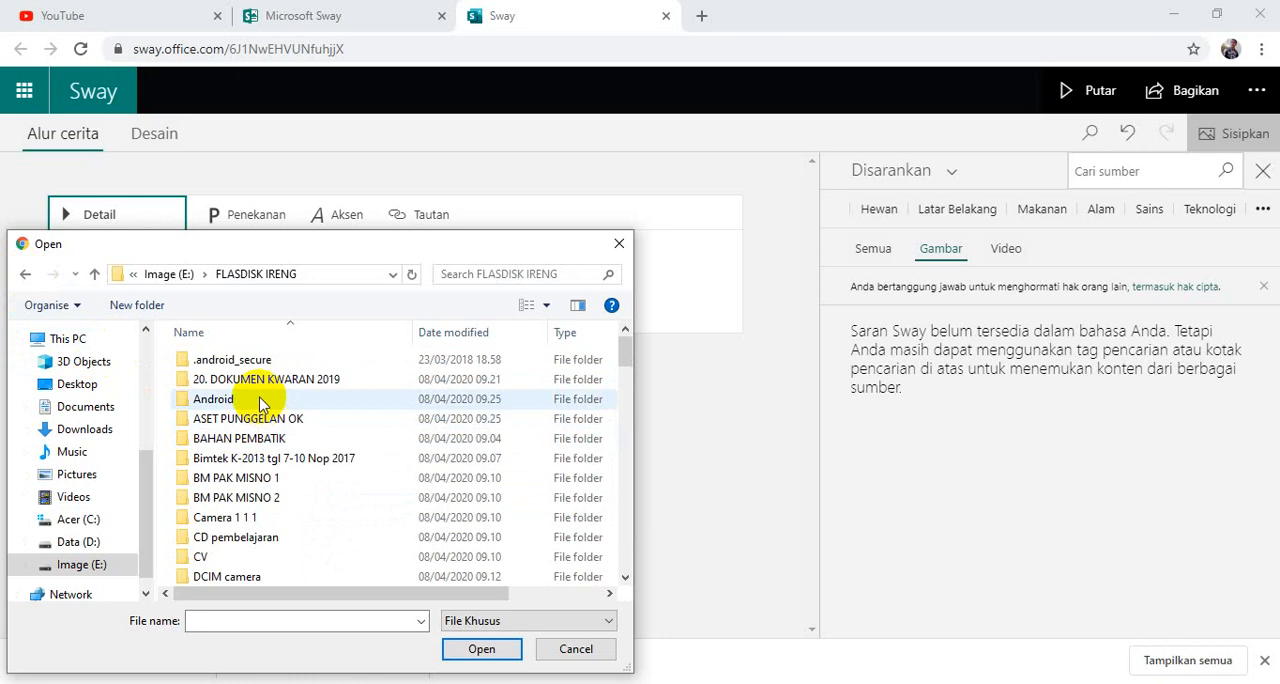
{"action": "scroll", "coordinate": [258, 410], "scroll_direction": "down", "scroll_amount": 2}
{"action": "left_click", "coordinate": [237, 418]}
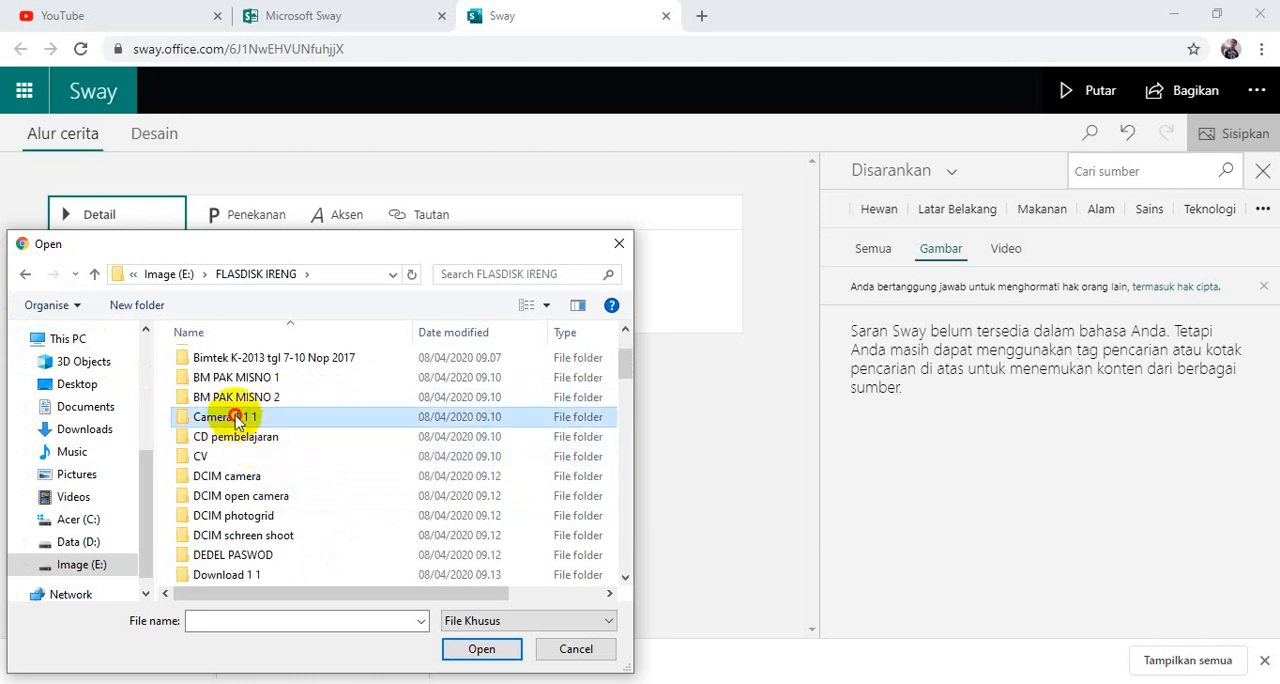
{"action": "double_click", "coordinate": [237, 418]}
Upload the photo IMG_20181218_191851 from the Camera 1 1 1 folder as the title card's background.
{"action": "scroll", "coordinate": [243, 421], "scroll_direction": "down", "scroll_amount": 3}
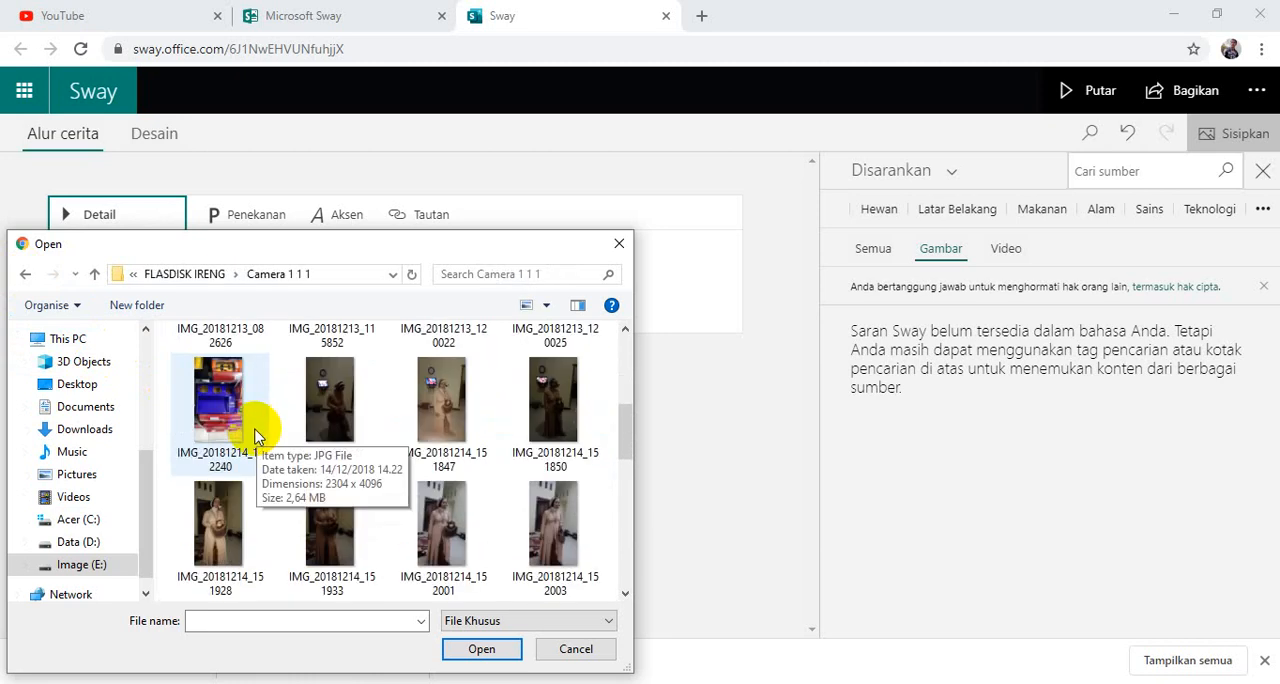
{"action": "scroll", "coordinate": [254, 436], "scroll_direction": "down", "scroll_amount": 5}
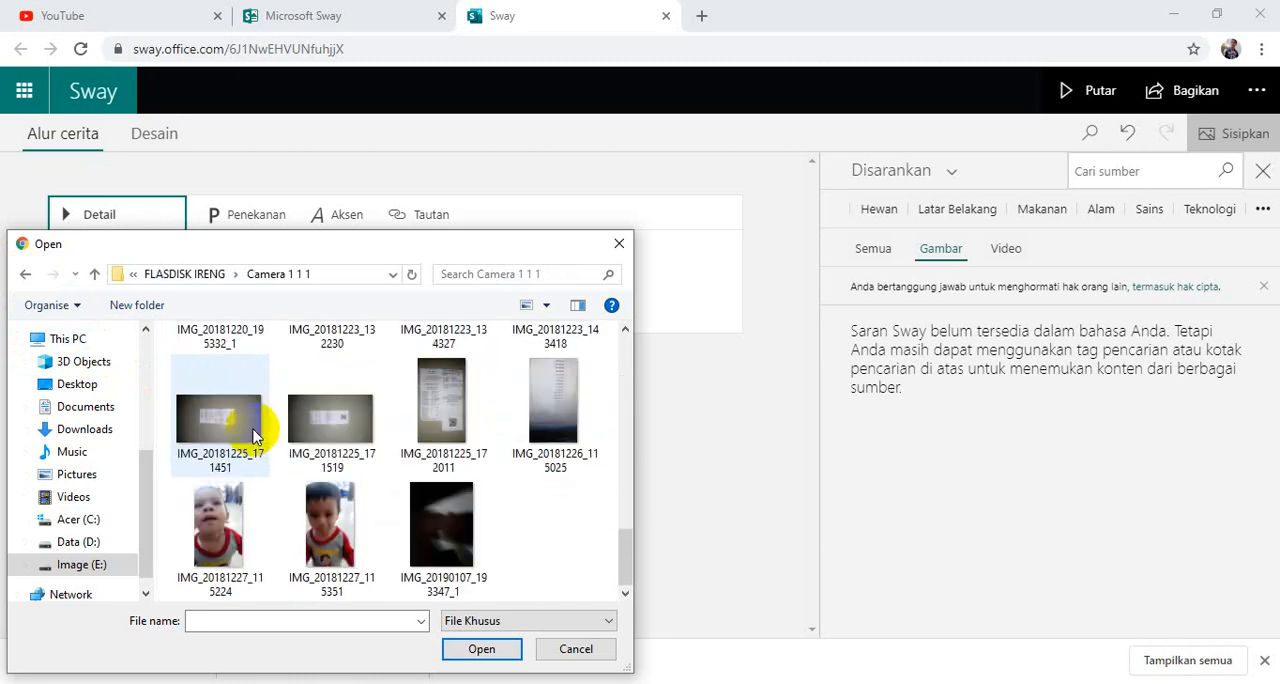
{"action": "scroll", "coordinate": [254, 436], "scroll_direction": "up", "scroll_amount": 3}
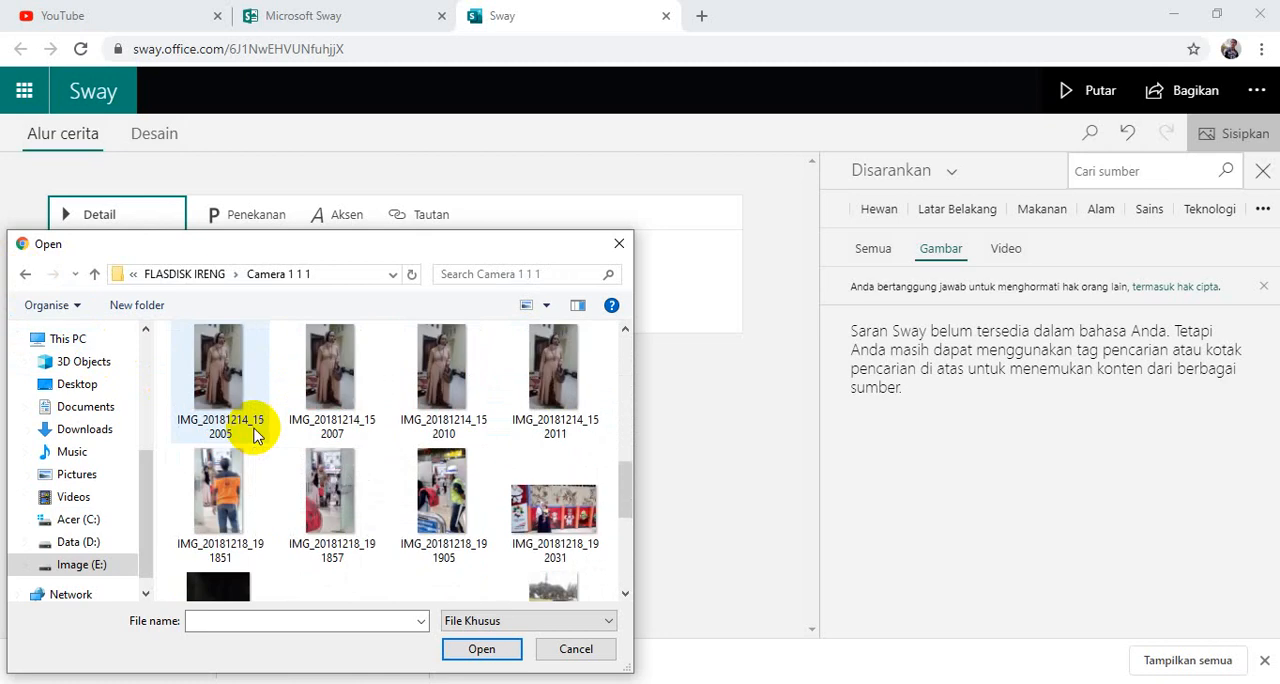
{"action": "scroll", "coordinate": [254, 436], "scroll_direction": "up", "scroll_amount": 2}
{"action": "scroll", "coordinate": [254, 432], "scroll_direction": "down", "scroll_amount": 2}
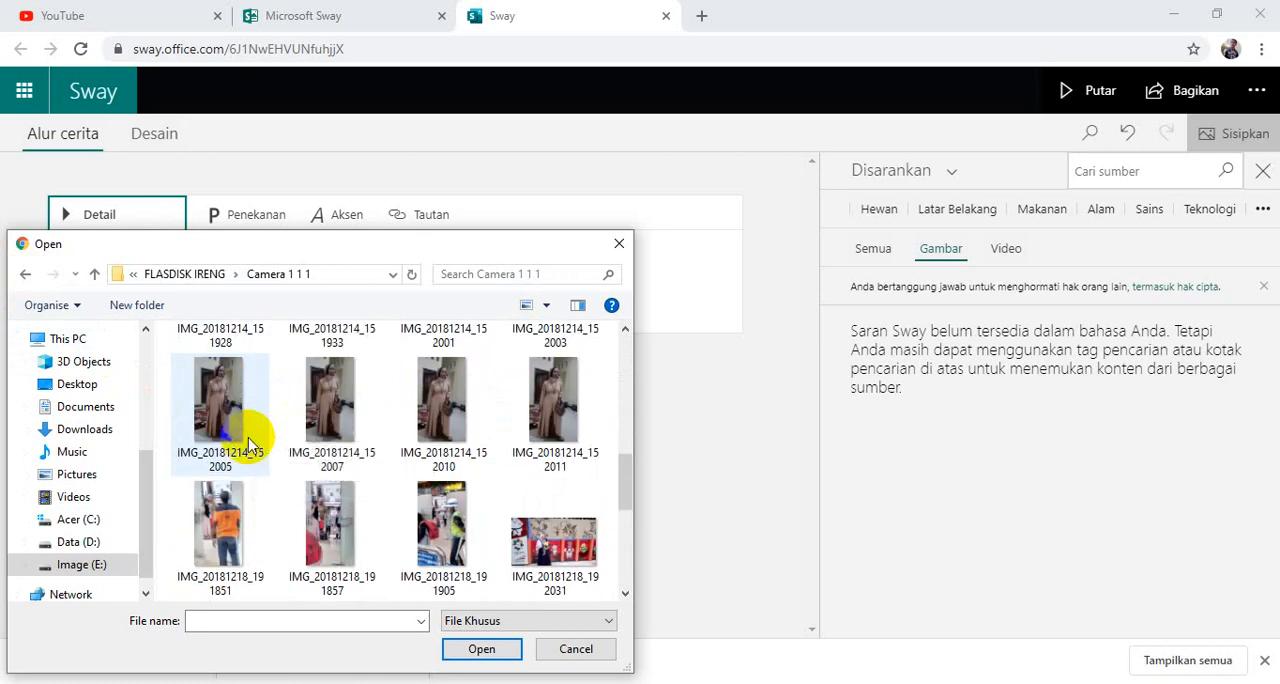
{"action": "left_click", "coordinate": [228, 520]}
{"action": "left_click", "coordinate": [480, 650]}
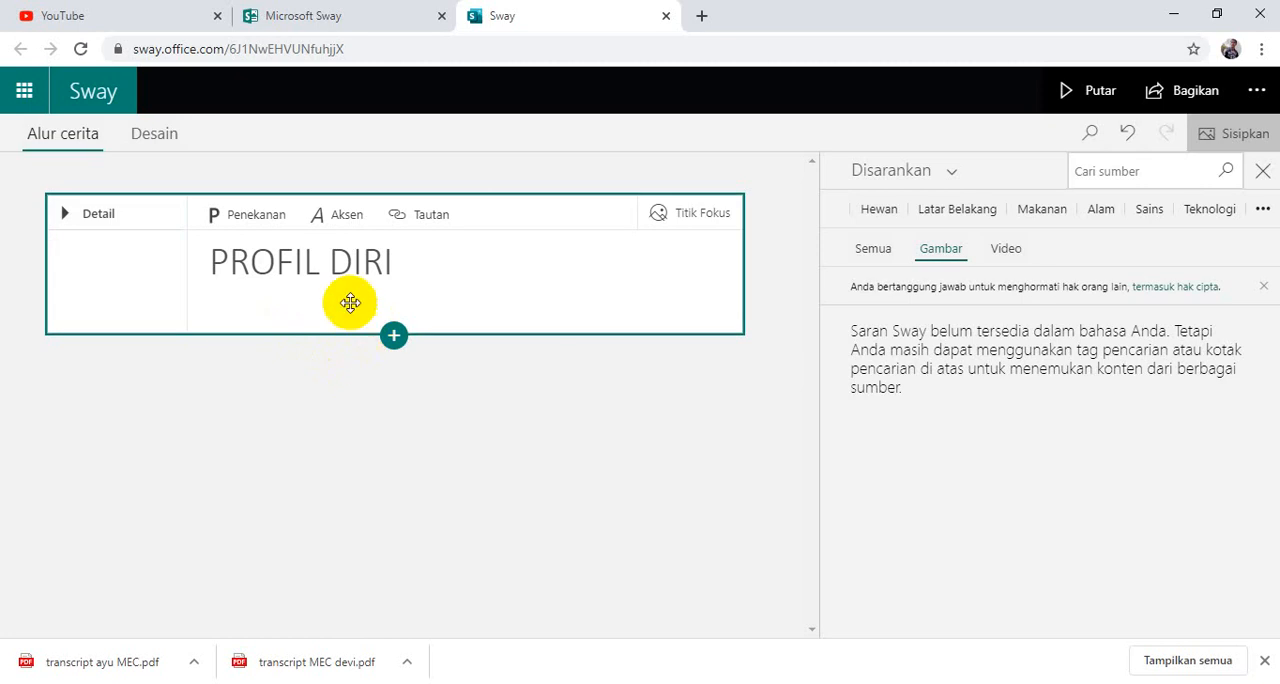
{"action": "left_click", "coordinate": [147, 280]}
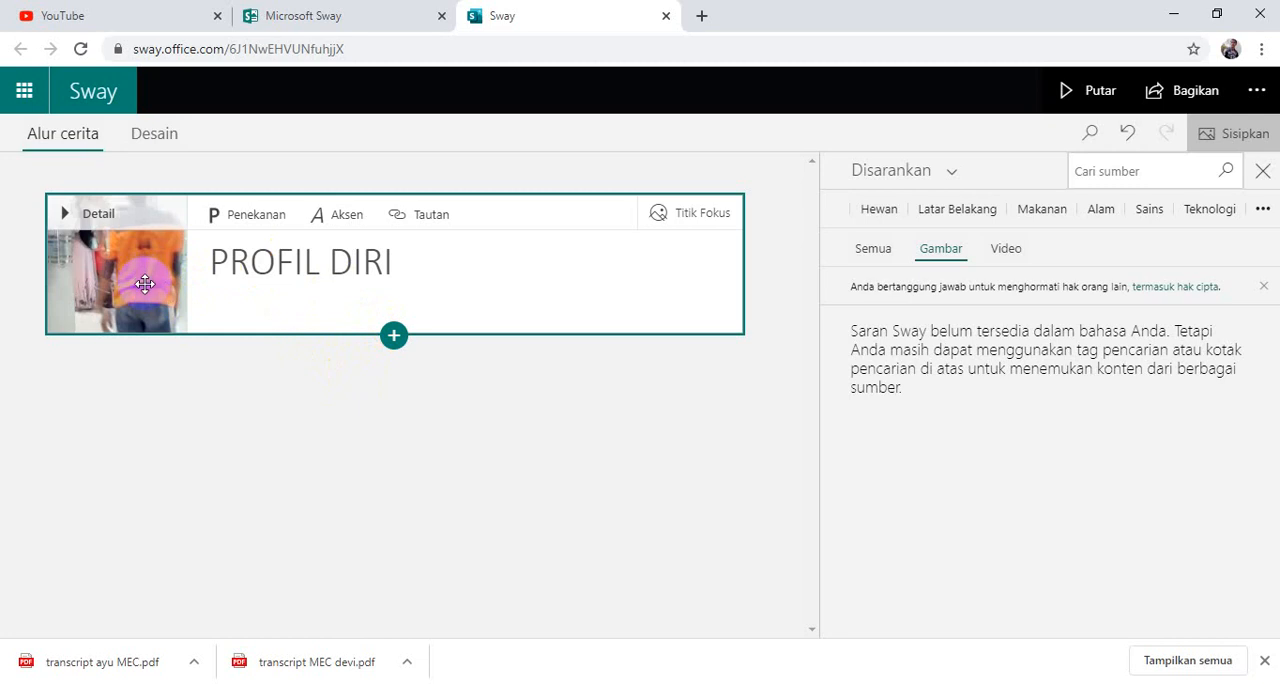
{"action": "left_click", "coordinate": [130, 263]}
Insert a Heading 1 (Judul 1) card below the title card and enter "DATA DIRI" as its heading.
{"action": "left_click", "coordinate": [393, 336]}
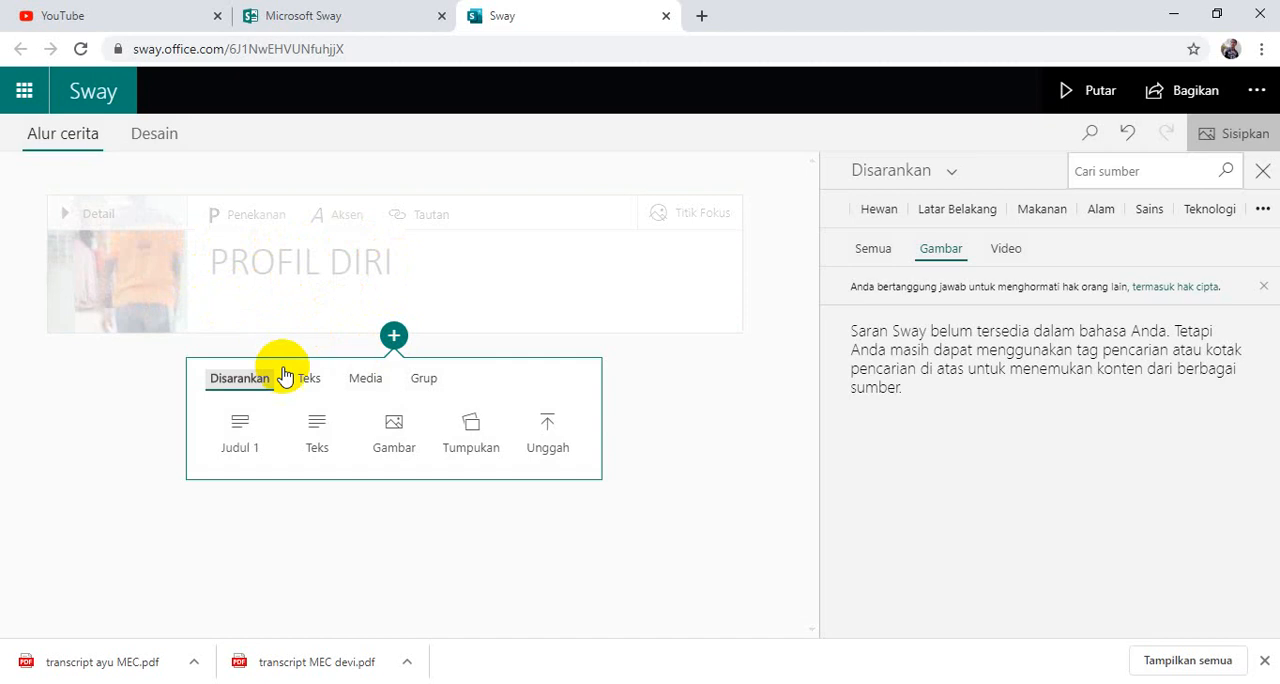
{"action": "left_click", "coordinate": [244, 446]}
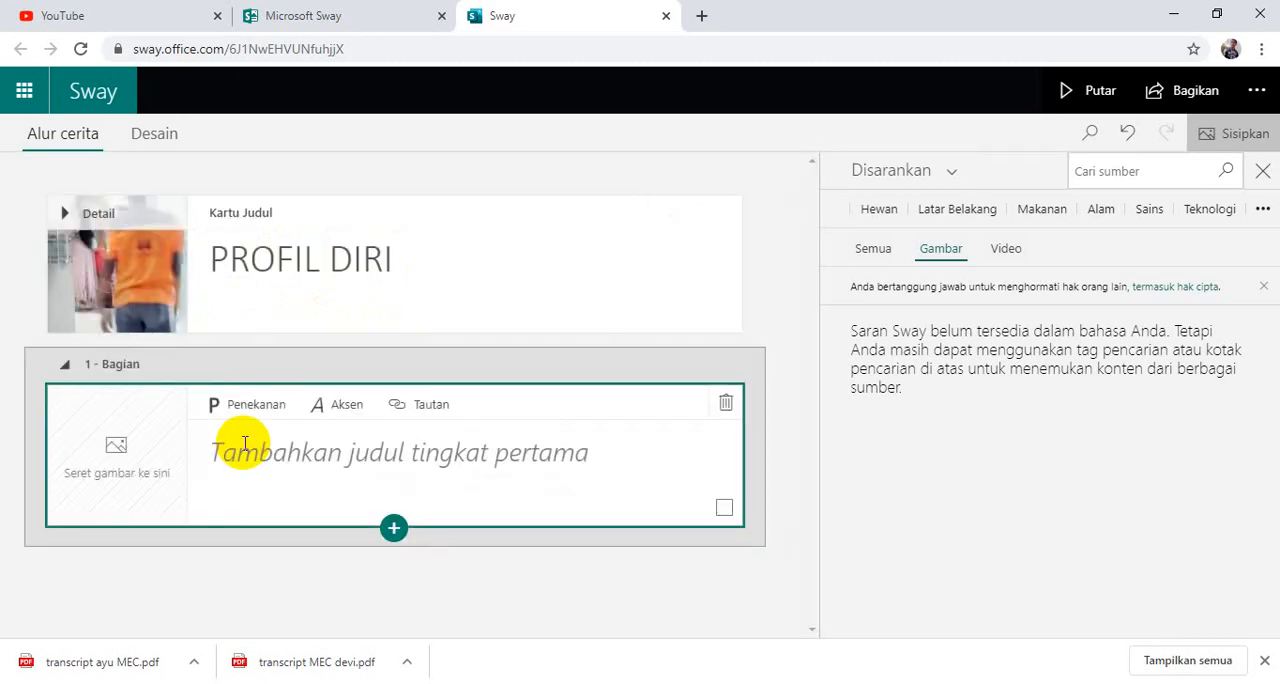
{"action": "left_click", "coordinate": [254, 450]}
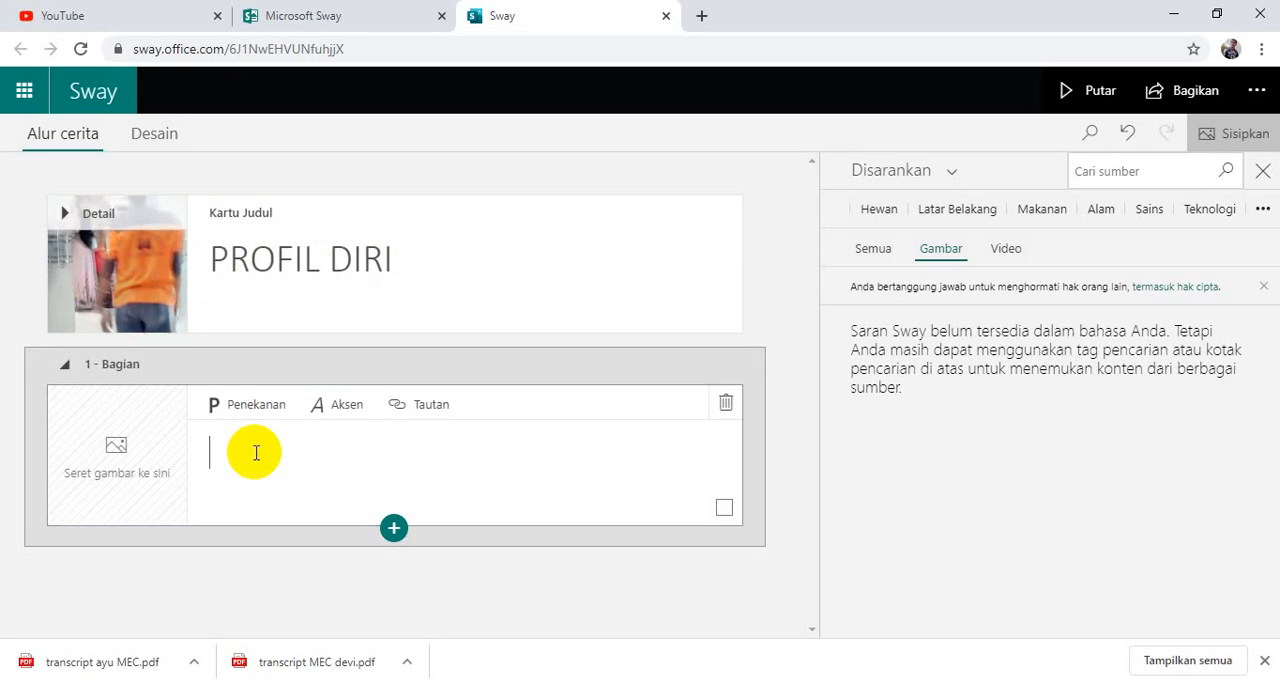
{"action": "left_click", "coordinate": [404, 456]}
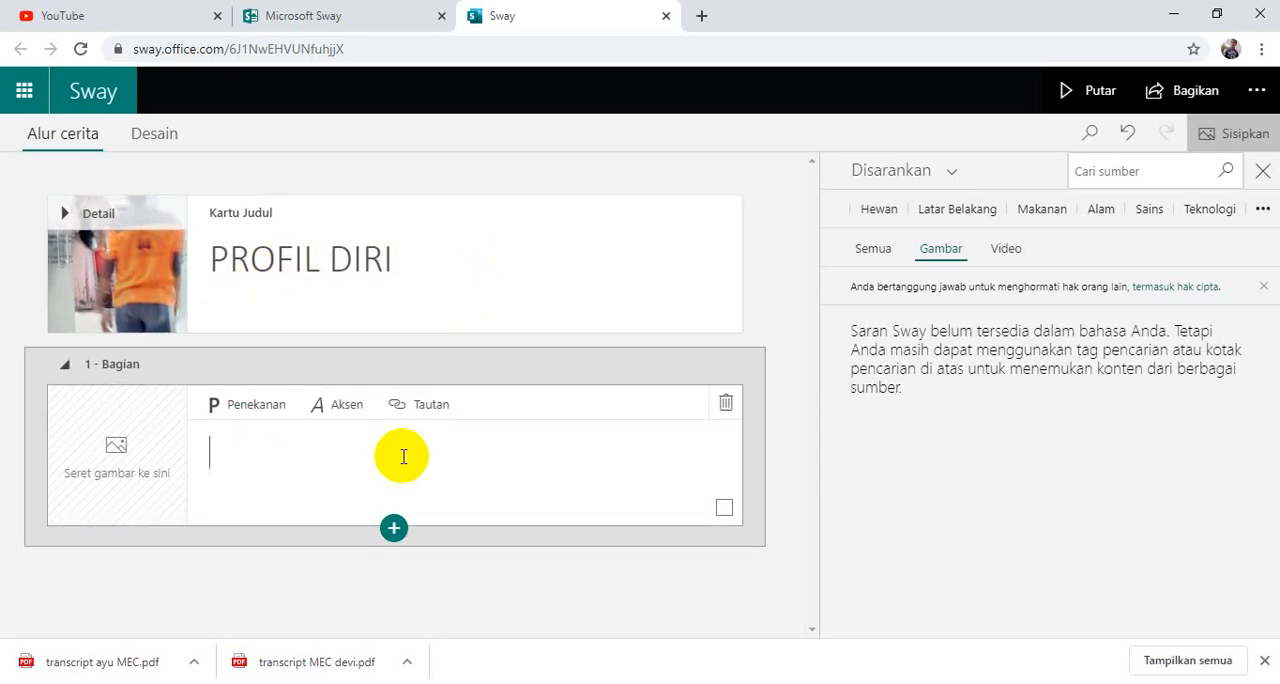
{"action": "type", "text": "DATA DIRI"}
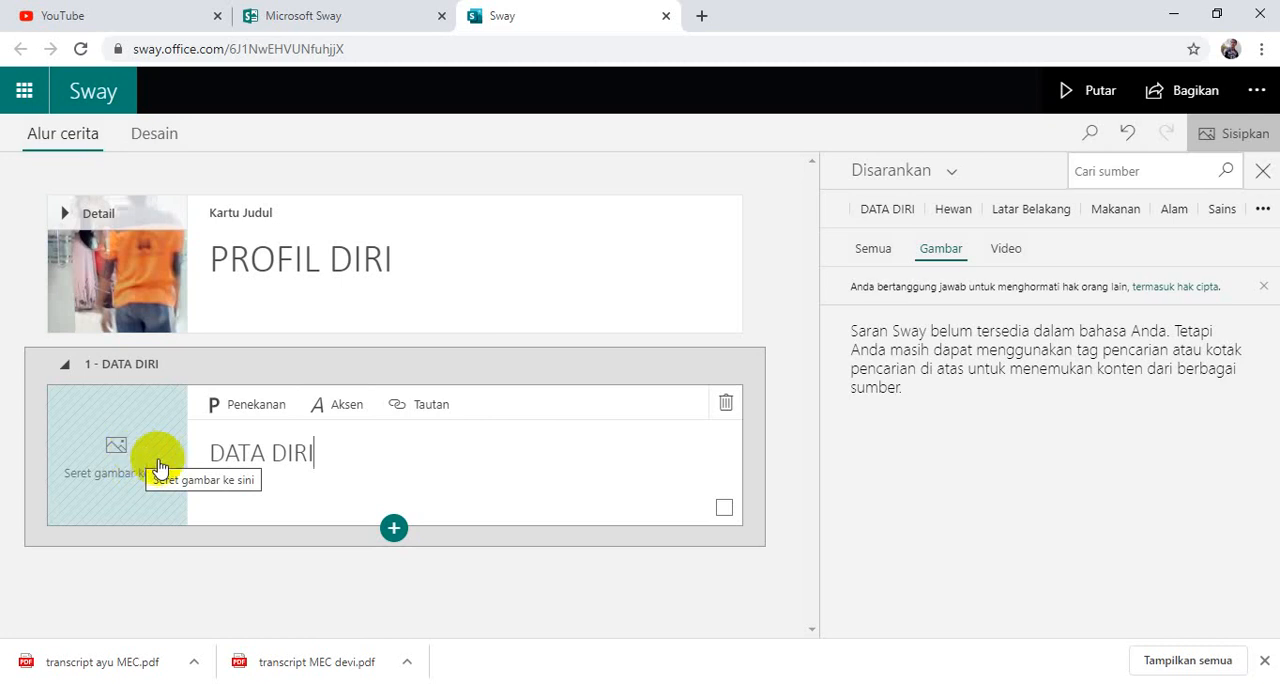
Insert a text card below the DATA DIRI heading and begin it with the person's name, capitalising only the first letter.
{"action": "left_click", "coordinate": [394, 533]}
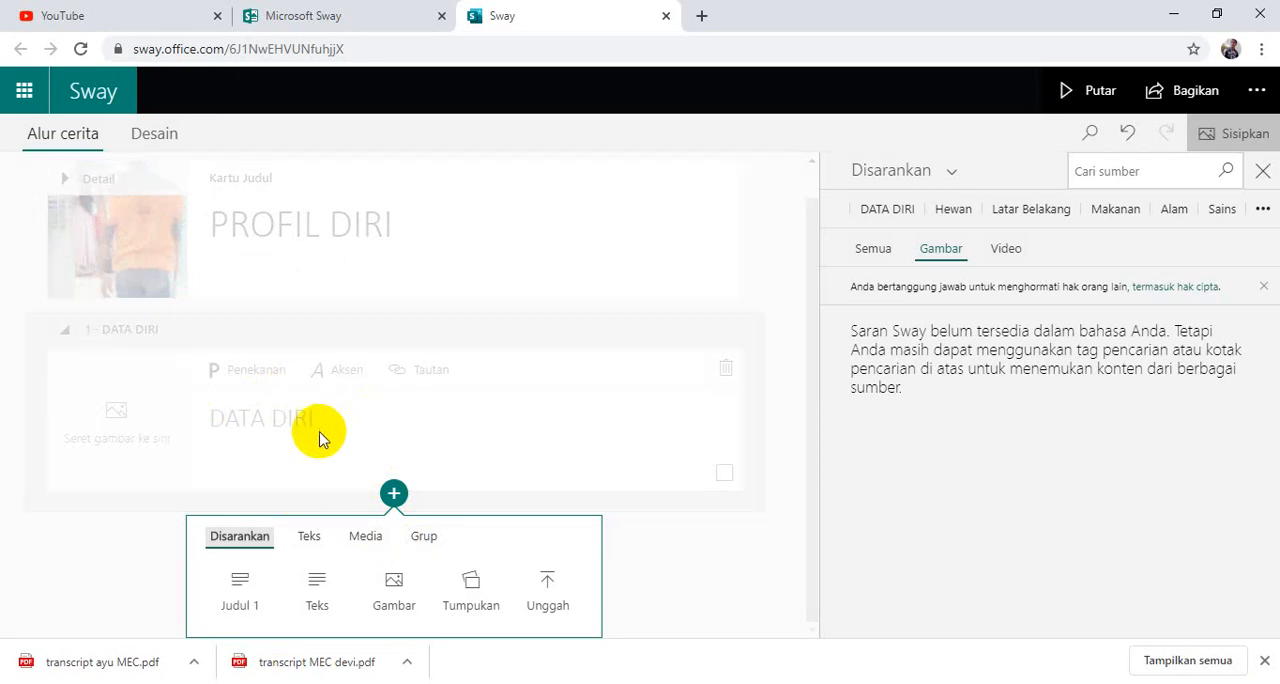
{"action": "left_click", "coordinate": [300, 580]}
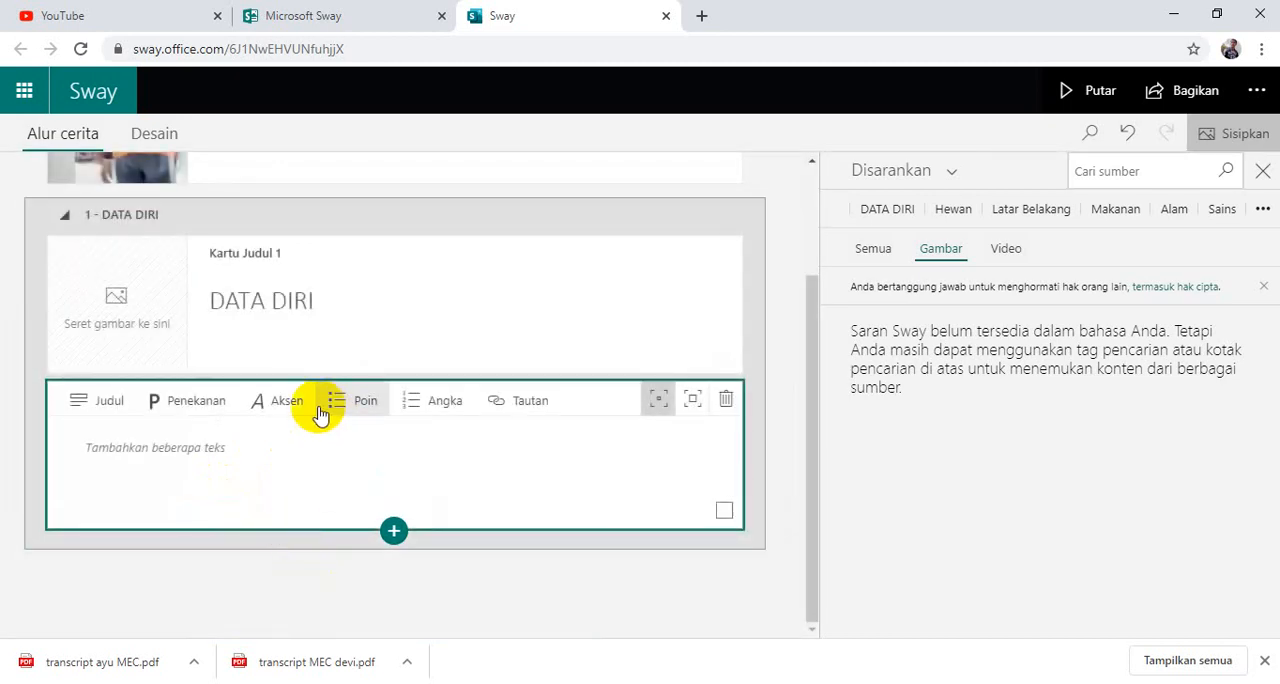
{"action": "left_click", "coordinate": [263, 453]}
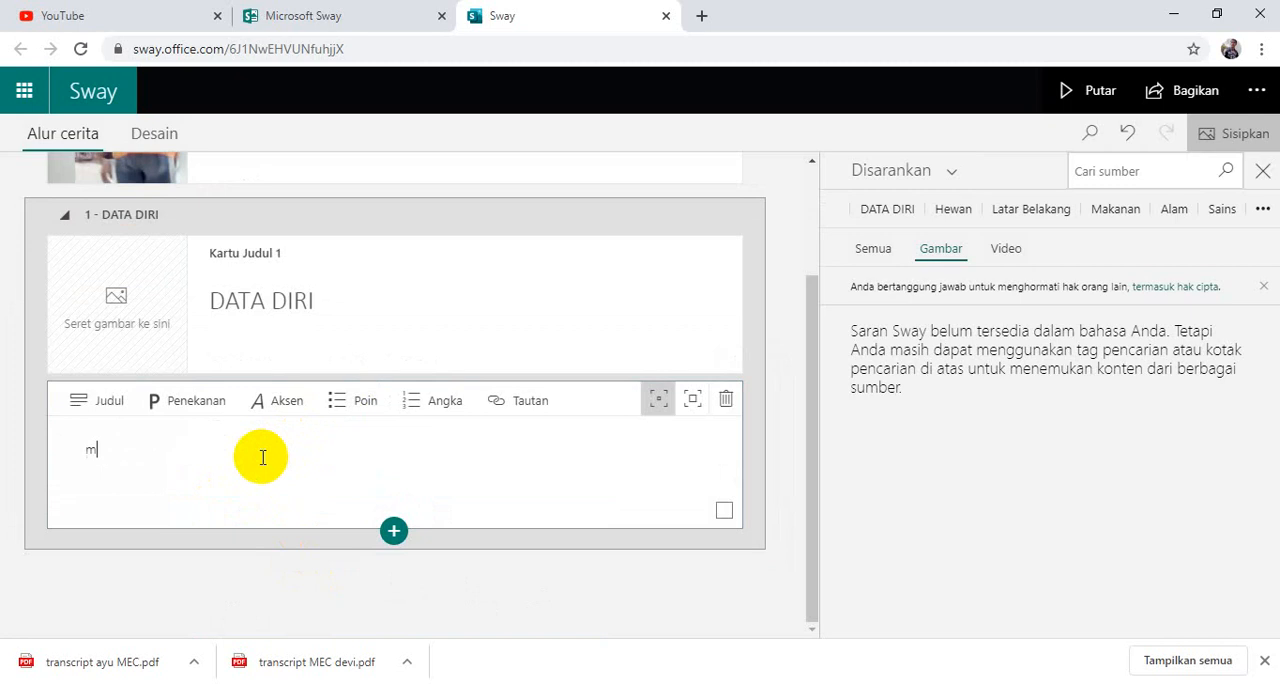
{"action": "type", "text": "mISNO"}
{"action": "key", "text": "BackSpace"}
{"action": "key", "text": "BackSpace"}
{"action": "key", "text": "BackSpace"}
{"action": "key", "text": "BackSpace"}
{"action": "key", "text": "Caps_Lock"}
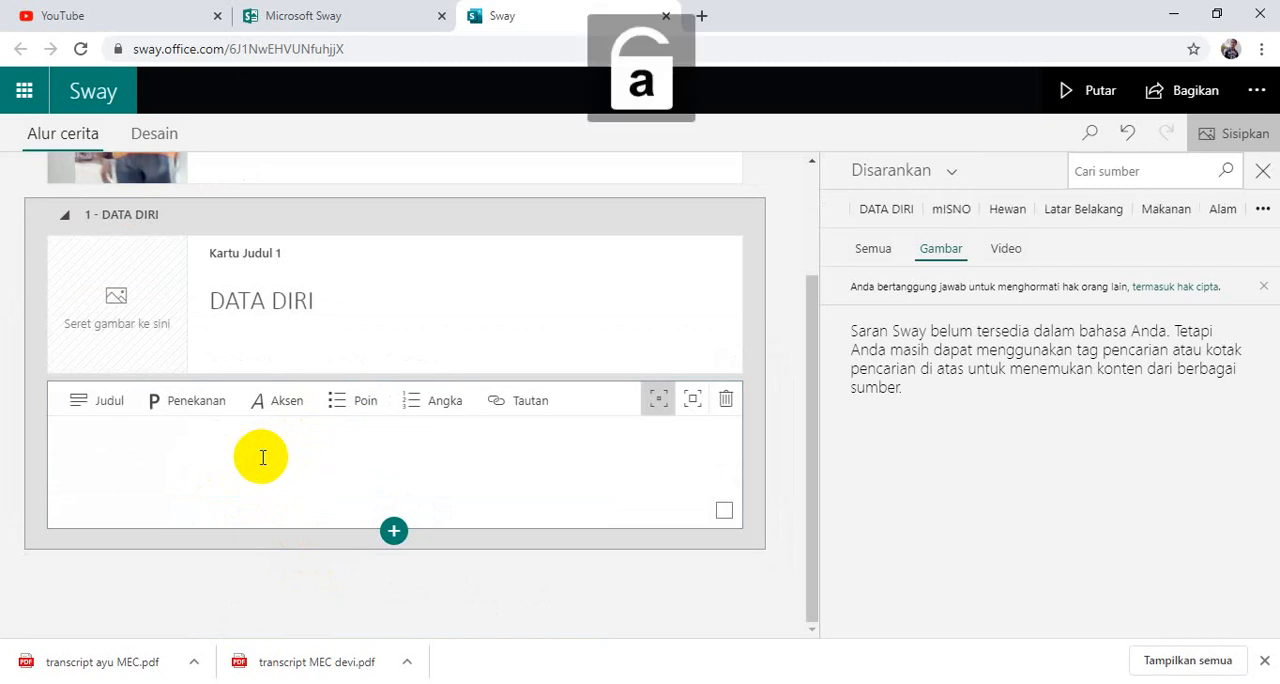
{"action": "type", "text": "Misno,"}
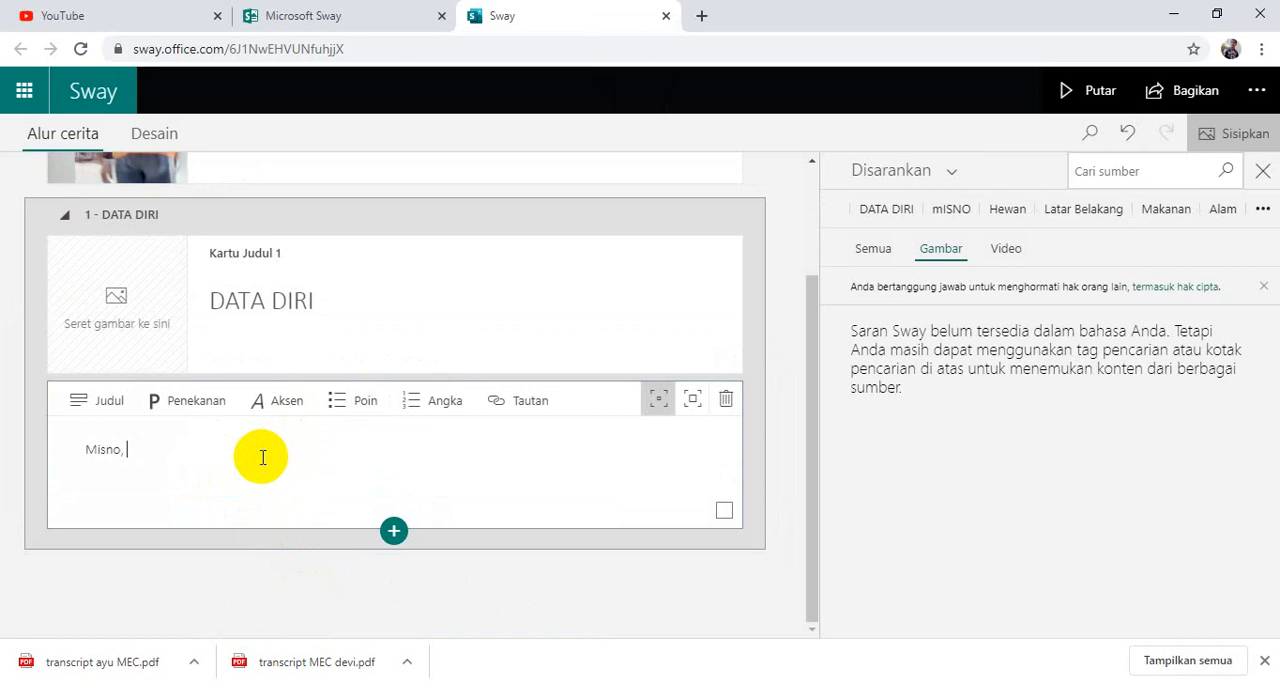
{"action": "type", "text": " lahir di"}
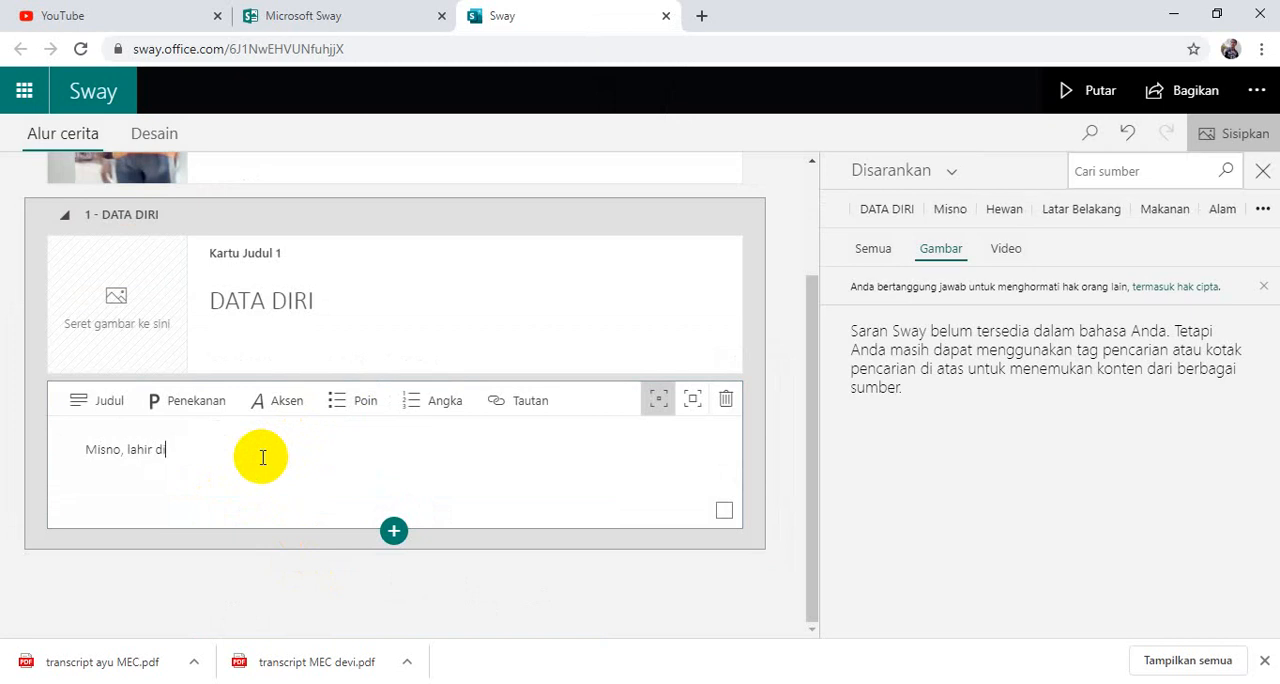
{"action": "type", "text": " Banj"}
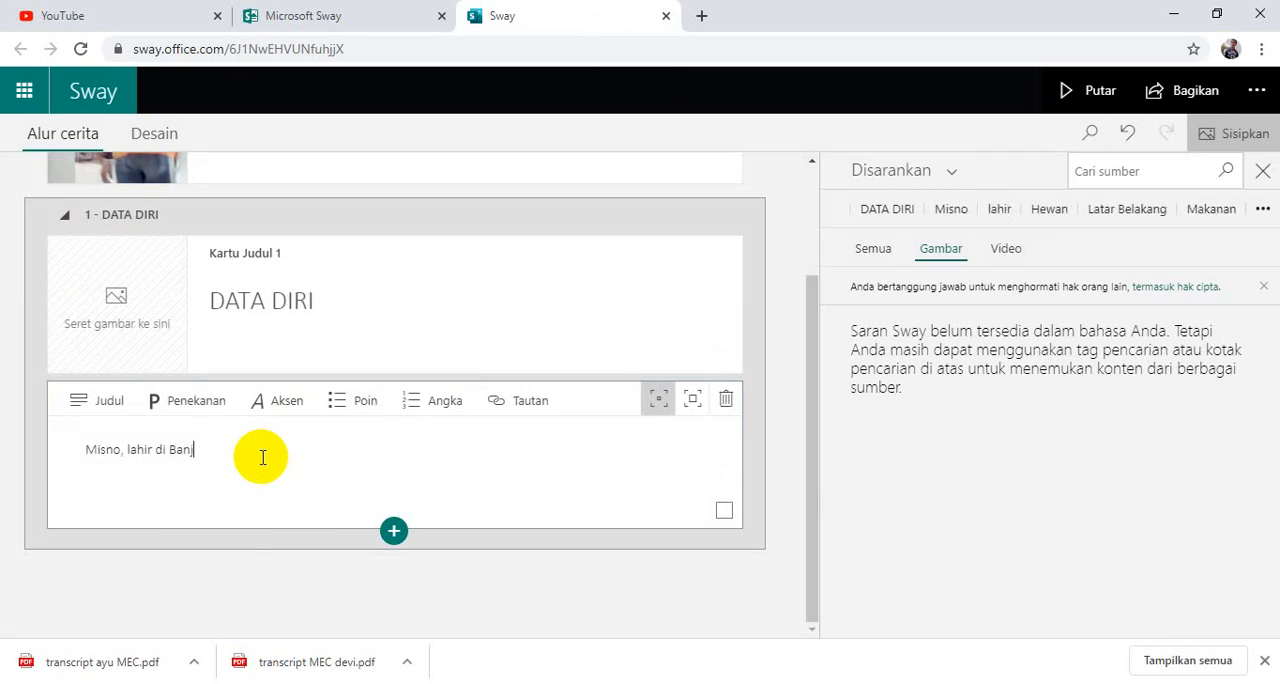
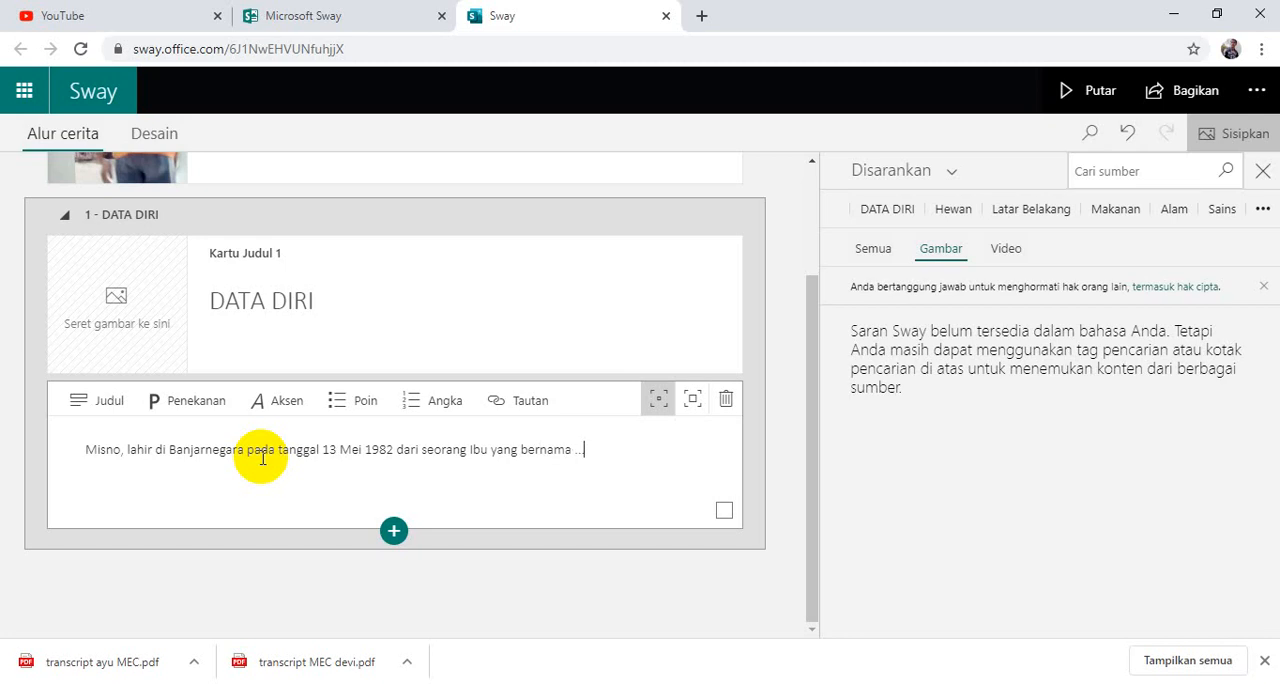
{"action": "type", "text": ".dst"}
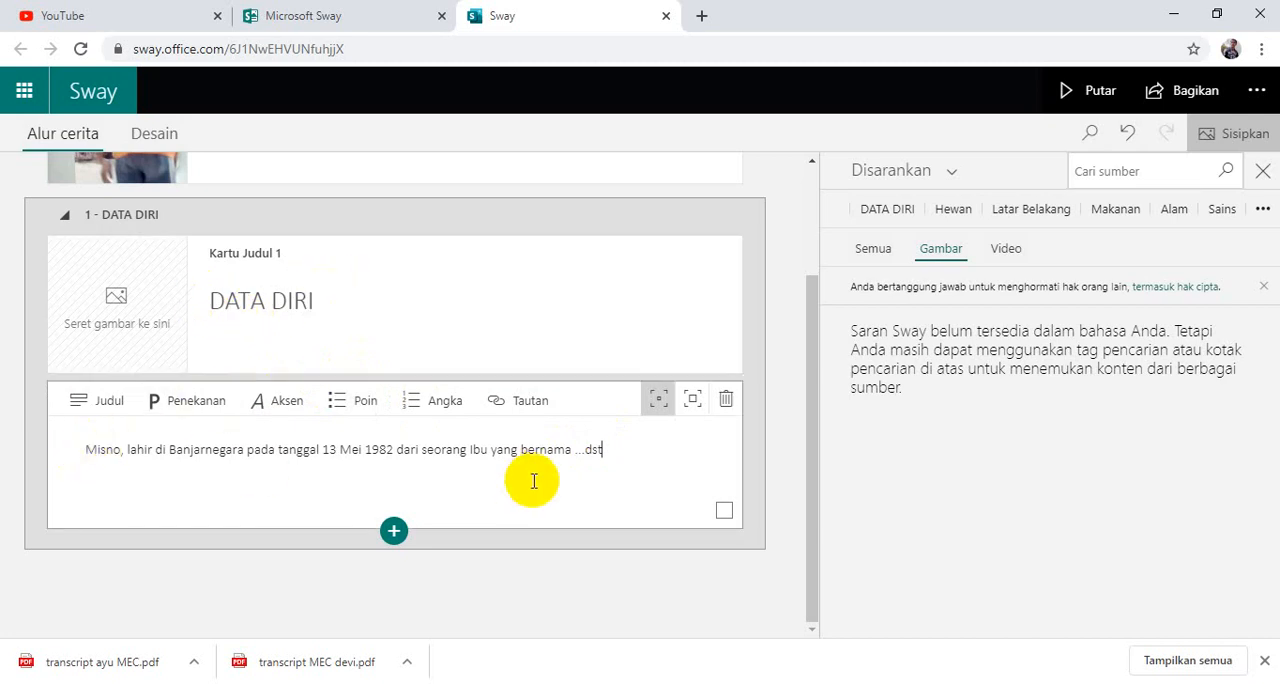
Insert a video card below the biography text card and choose YouTube as the source for its content.
{"action": "left_click", "coordinate": [396, 532]}
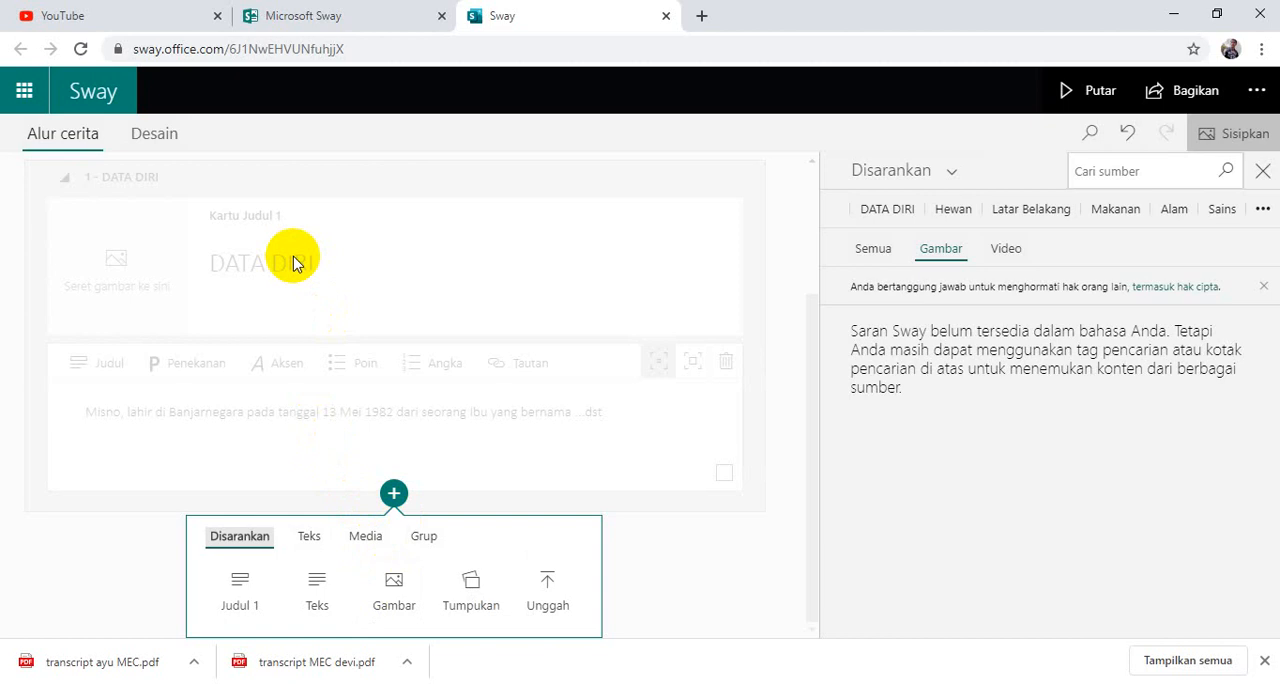
{"action": "left_click", "coordinate": [365, 536]}
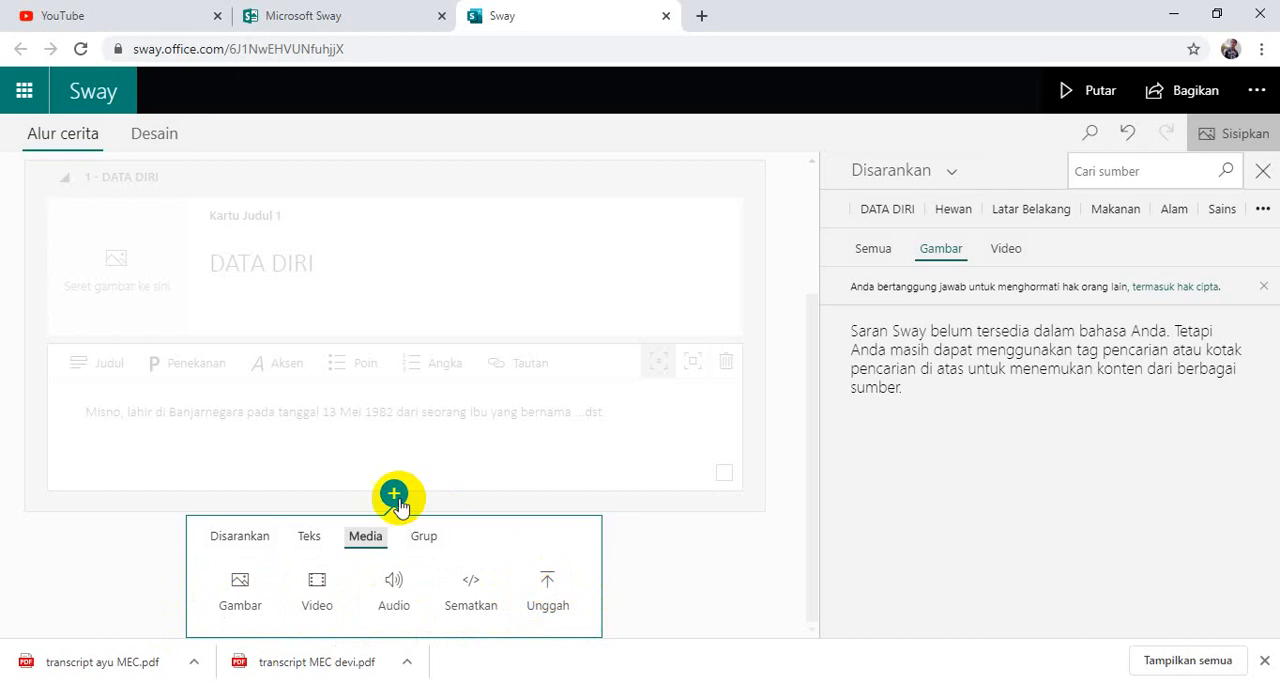
{"action": "left_click", "coordinate": [317, 598]}
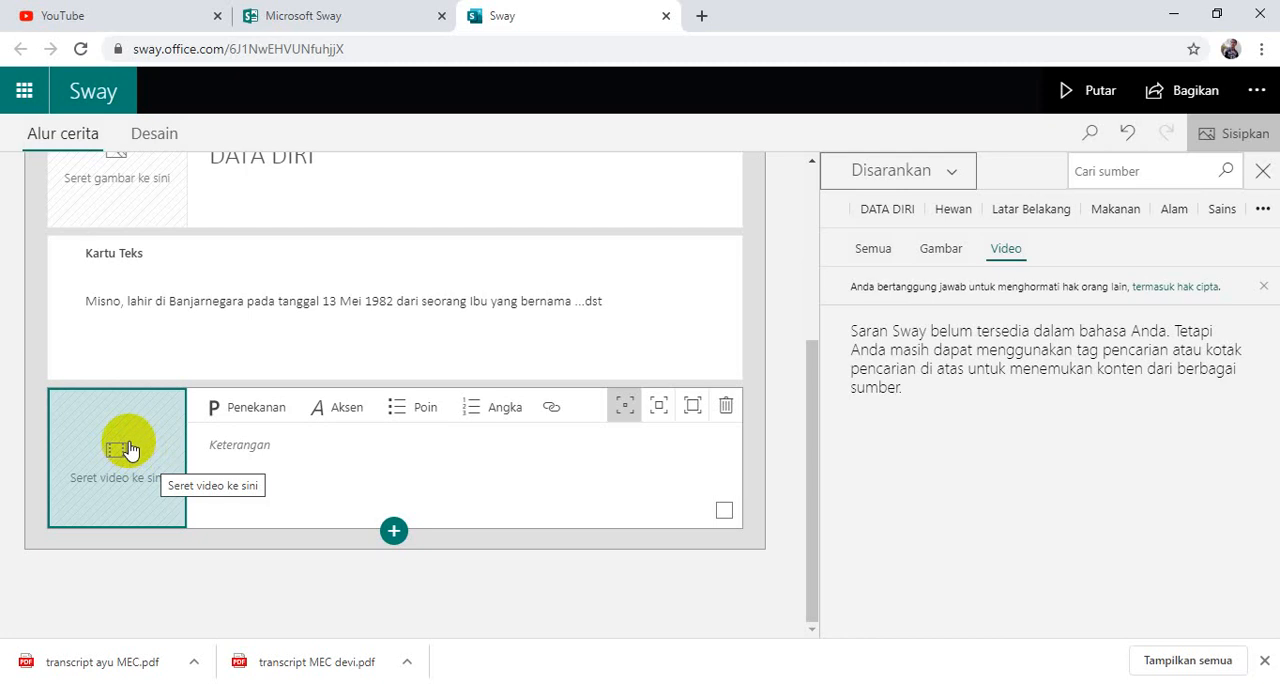
{"action": "left_click", "coordinate": [890, 172]}
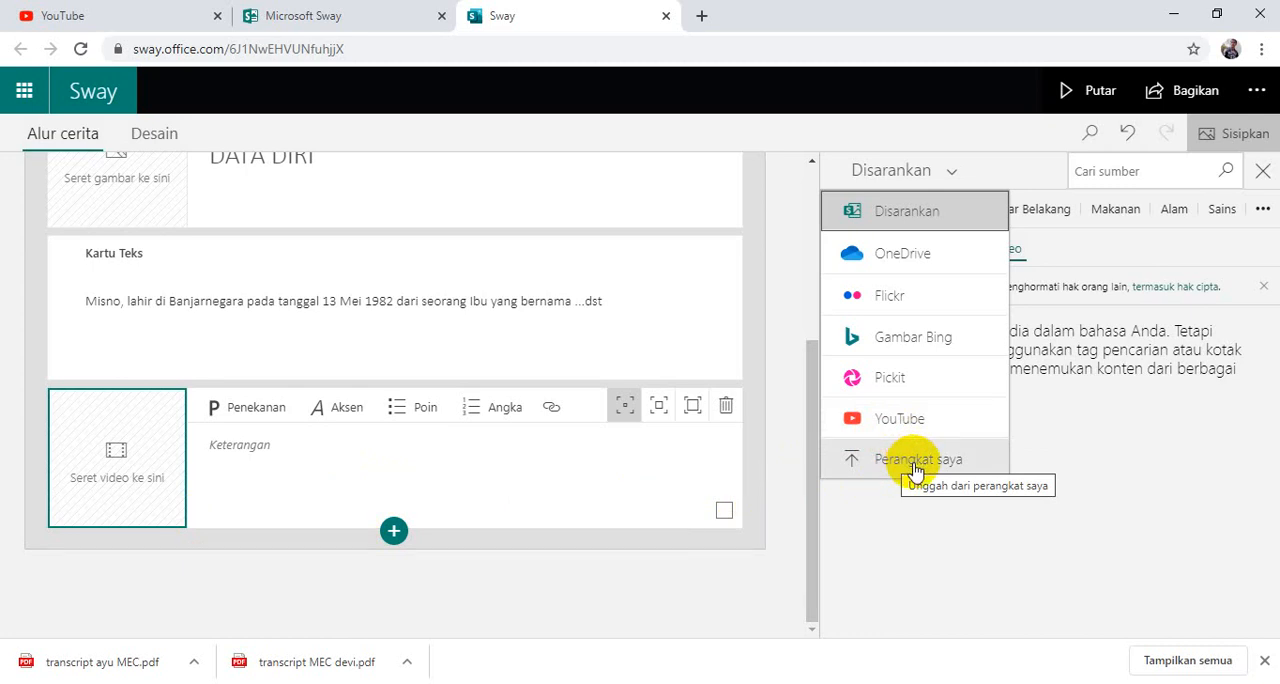
{"action": "left_click", "coordinate": [860, 425]}
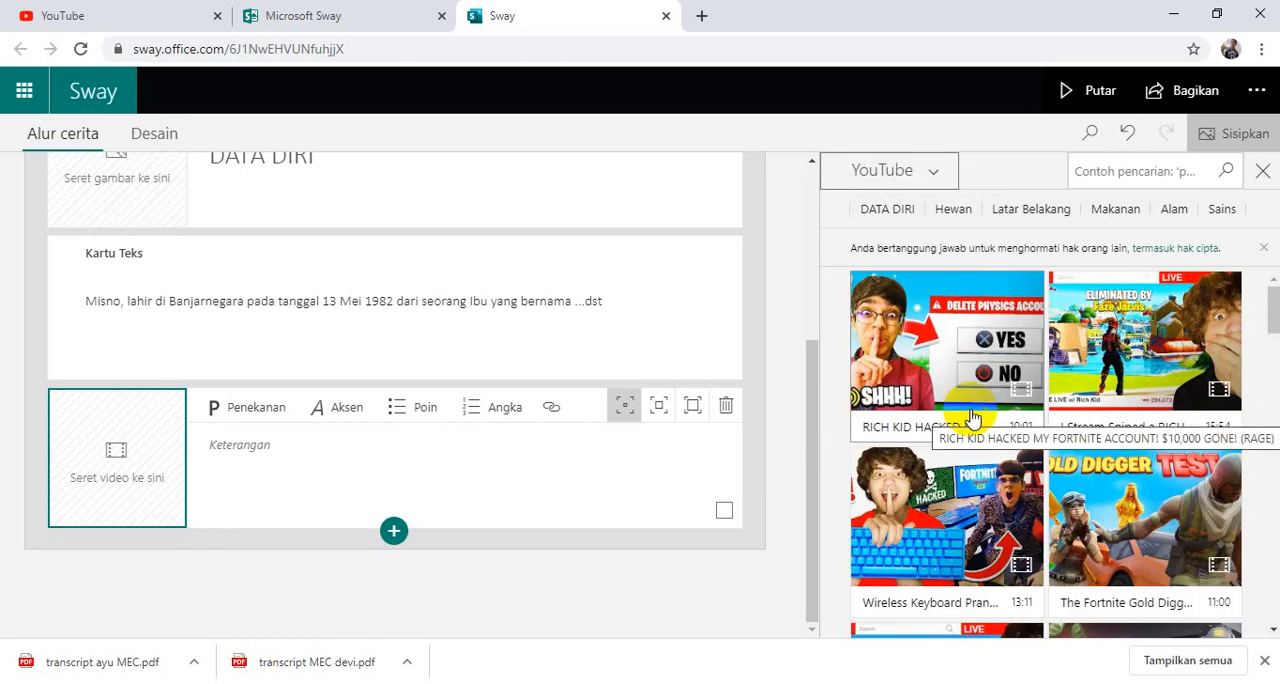
Browse the suggested YouTube videos and add "RICH KID HACKED MY FORTNITE ACCOUNT! $10,000 GONE! (RAGE)" to the video card.
{"action": "scroll", "coordinate": [973, 418], "scroll_direction": "down", "scroll_amount": 1}
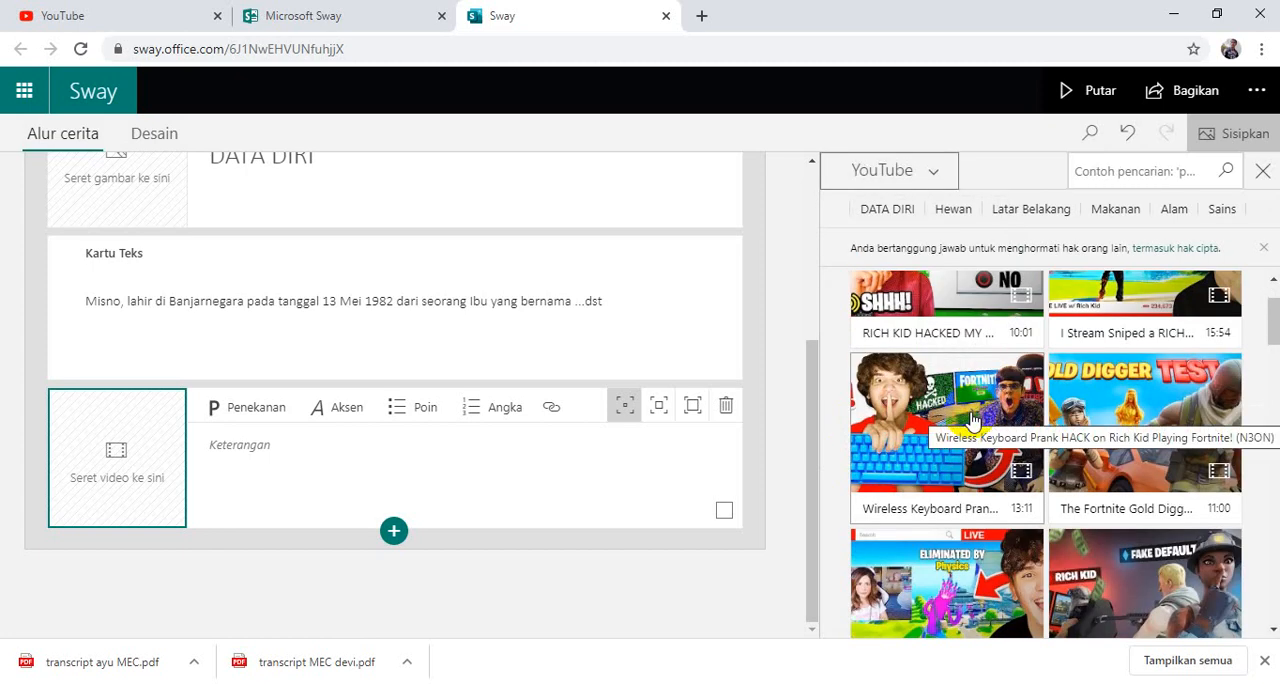
{"action": "scroll", "coordinate": [973, 420], "scroll_direction": "down", "scroll_amount": 3}
{"action": "scroll", "coordinate": [973, 420], "scroll_direction": "down", "scroll_amount": 2}
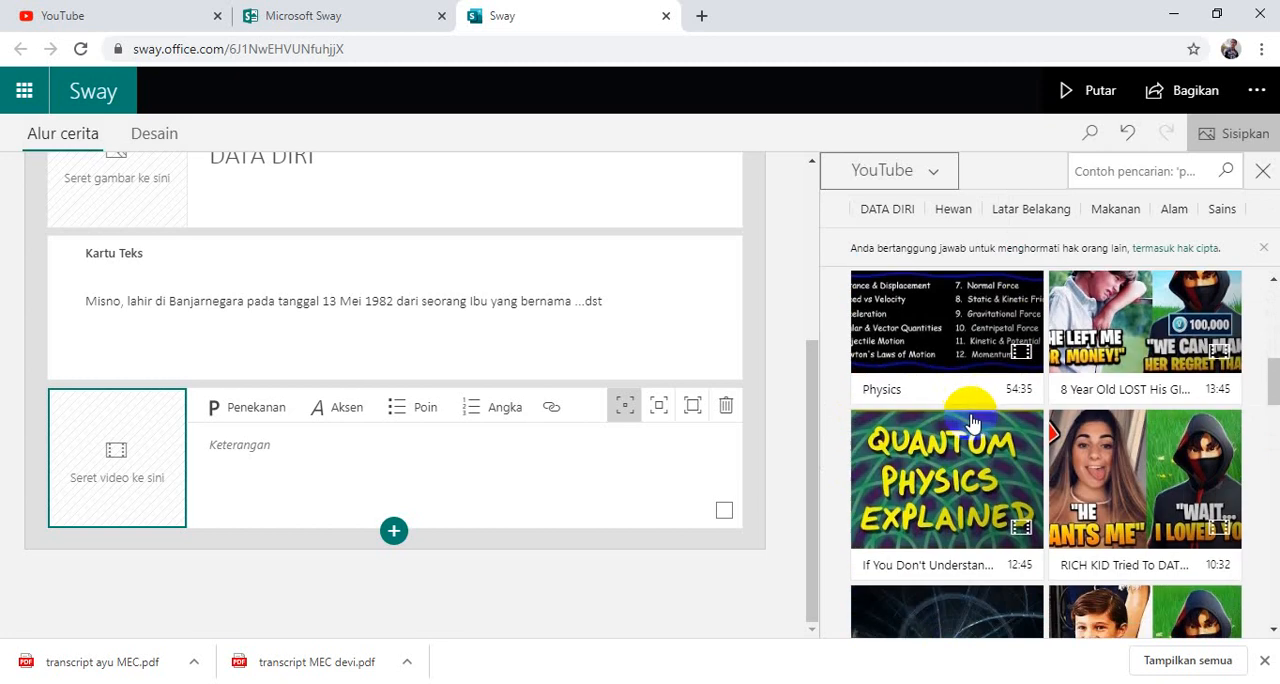
{"action": "scroll", "coordinate": [973, 423], "scroll_direction": "down", "scroll_amount": 1}
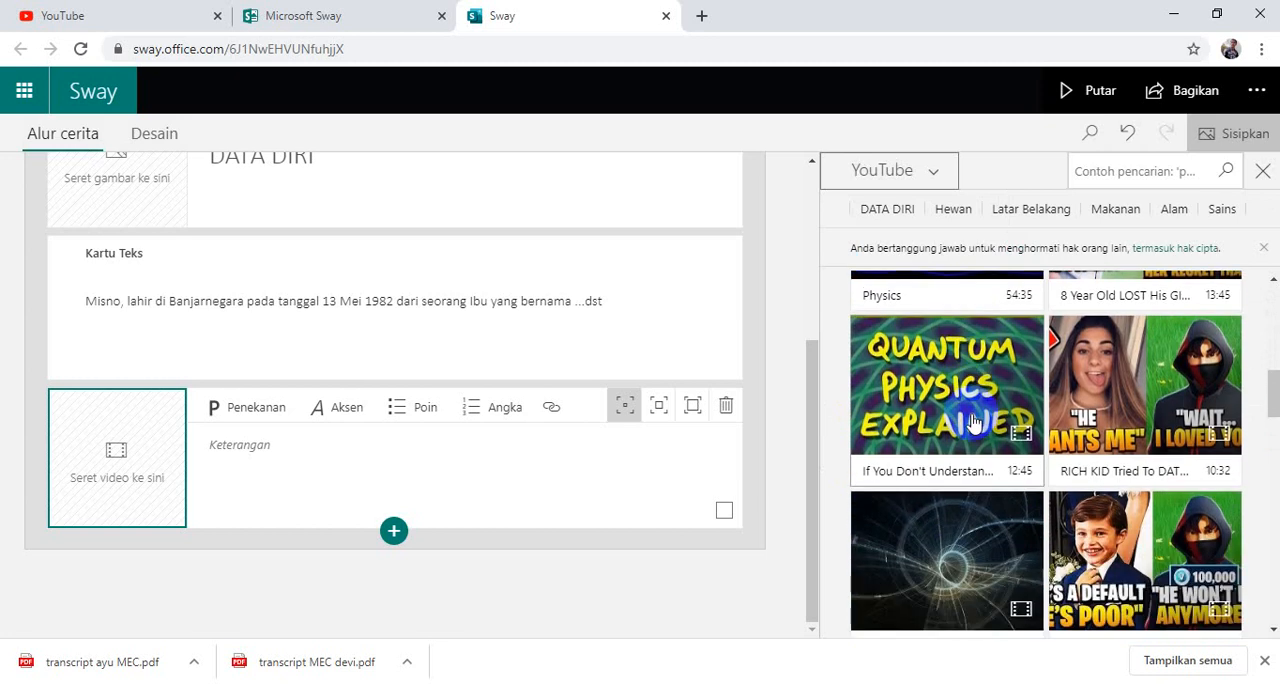
{"action": "scroll", "coordinate": [973, 423], "scroll_direction": "down", "scroll_amount": 4}
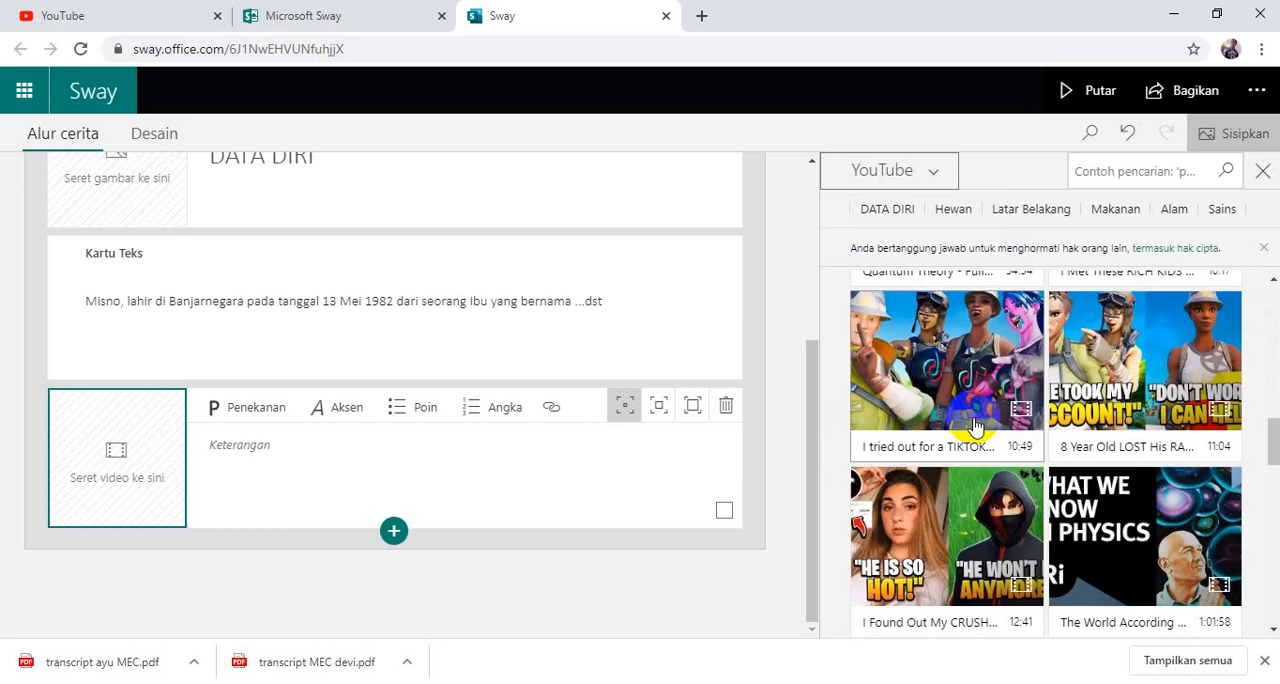
{"action": "scroll", "coordinate": [976, 430], "scroll_direction": "up", "scroll_amount": 11}
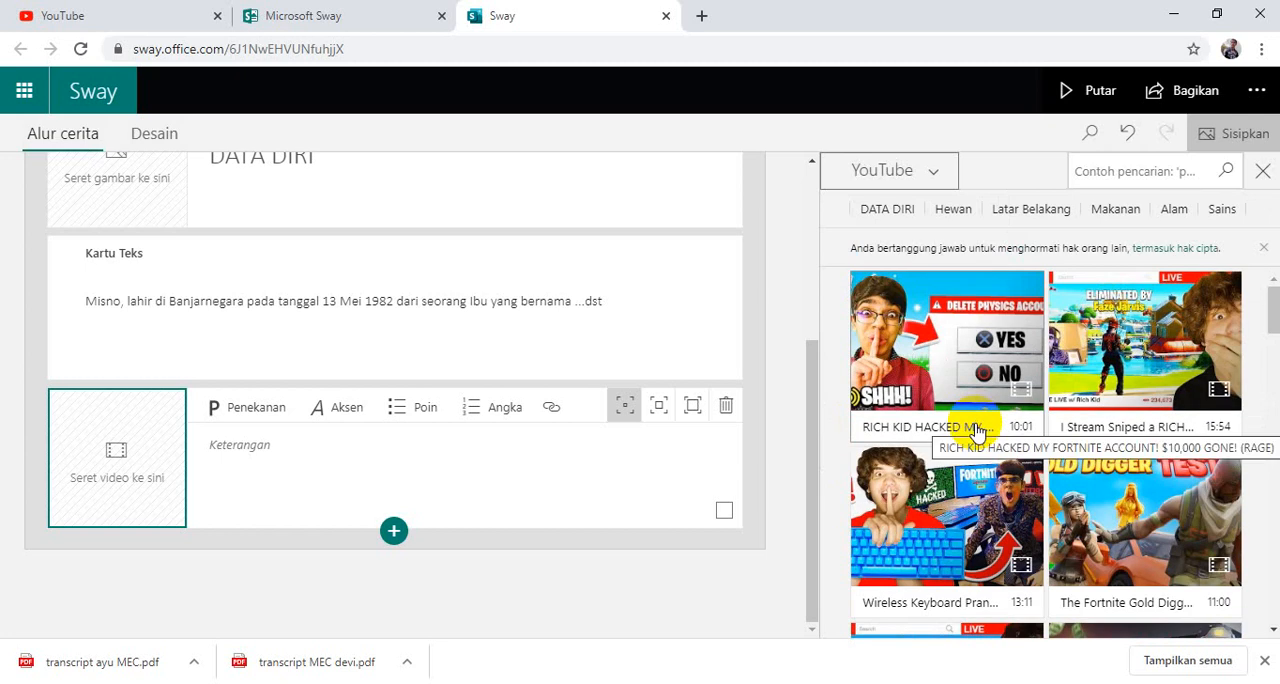
{"action": "left_click", "coordinate": [945, 362]}
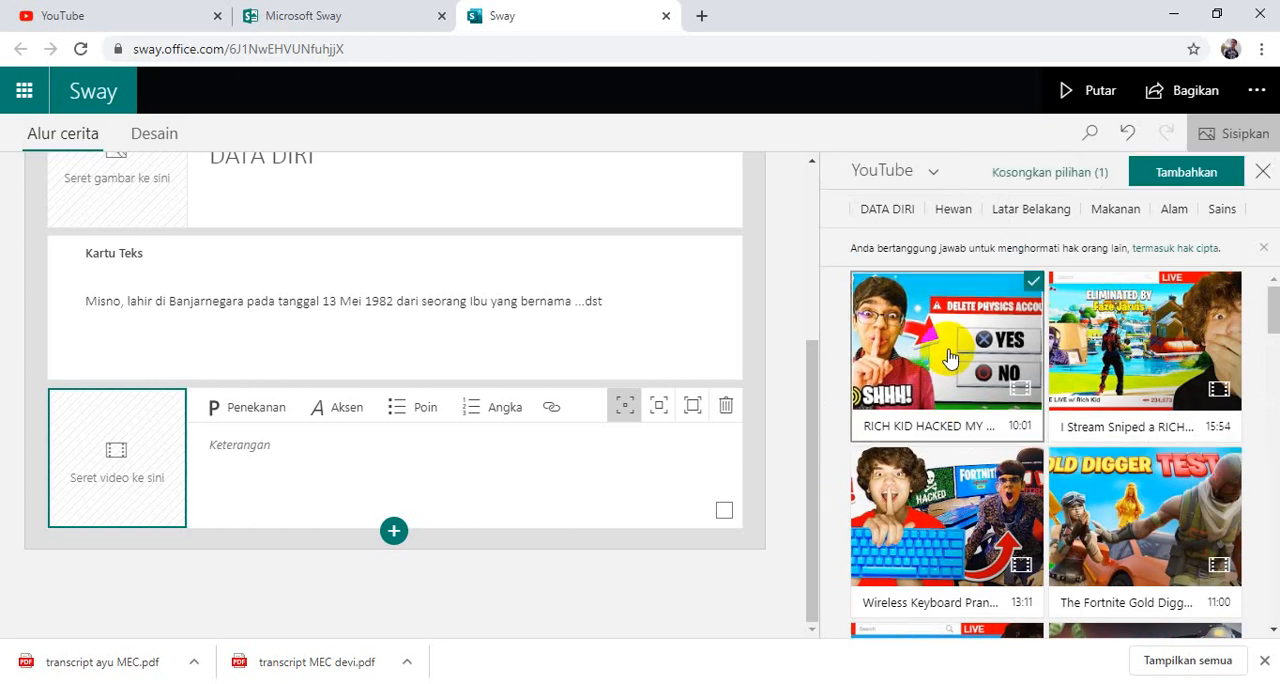
{"action": "left_click", "coordinate": [950, 360]}
{"action": "left_click", "coordinate": [950, 358]}
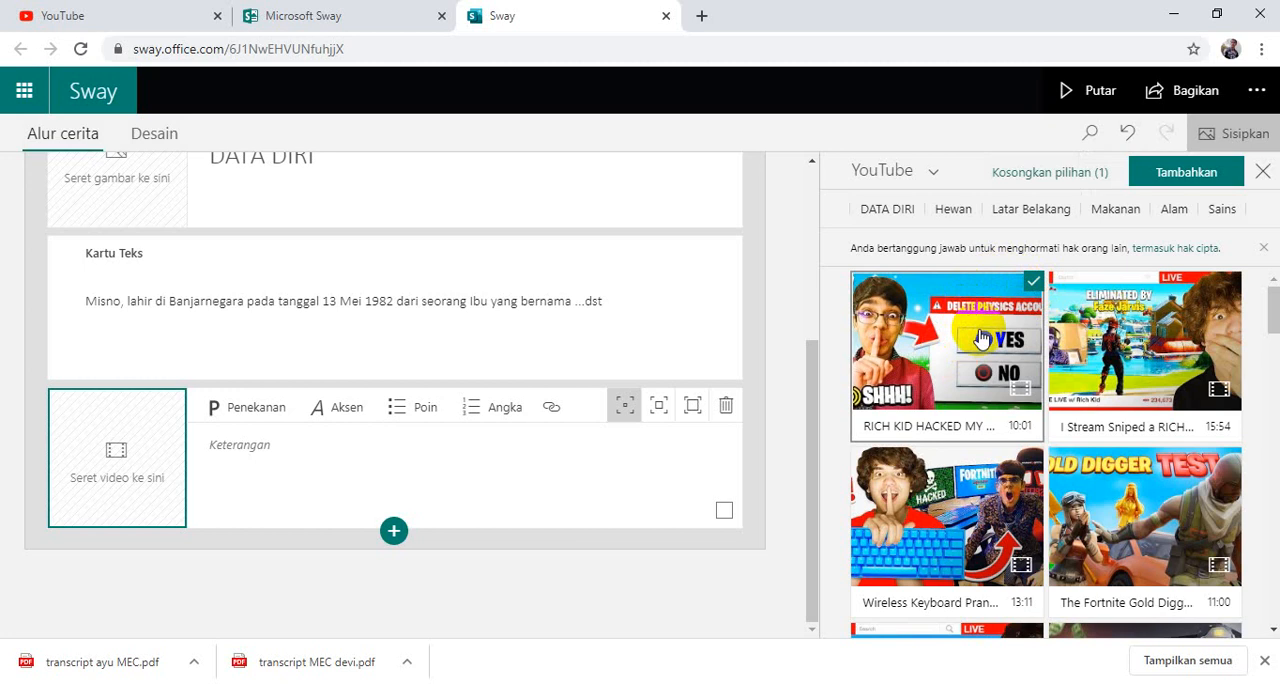
{"action": "left_click", "coordinate": [1153, 192]}
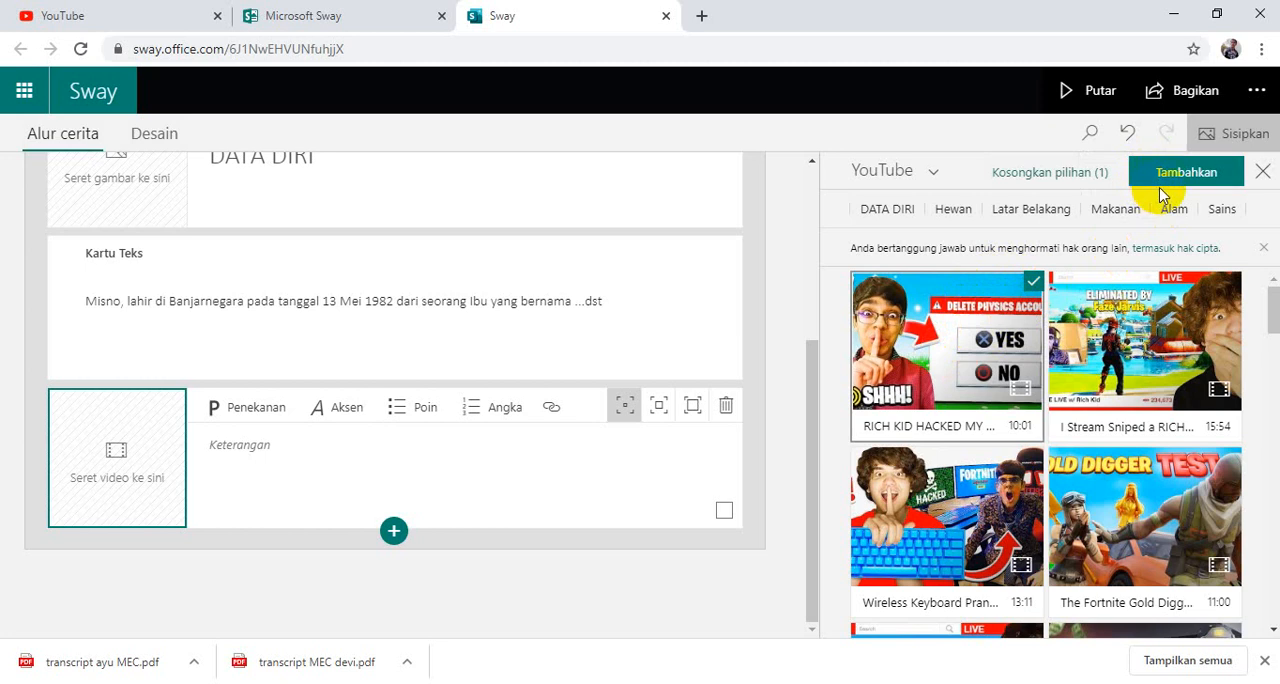
{"action": "left_click", "coordinate": [1163, 180]}
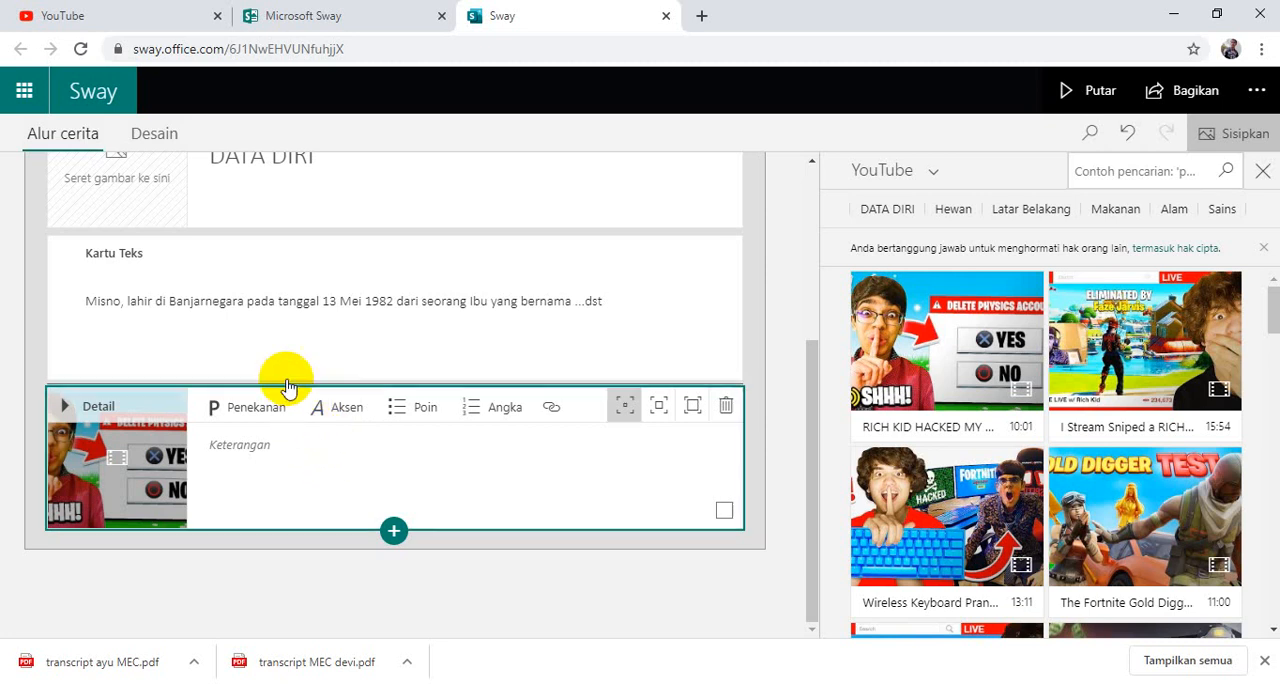
Review the storyline's cards from the PROFIL DIRI title through the DATA DIRI heading and text to the video card.
{"action": "scroll", "coordinate": [286, 370], "scroll_direction": "up", "scroll_amount": 3}
{"action": "scroll", "coordinate": [286, 370], "scroll_direction": "up", "scroll_amount": 1}
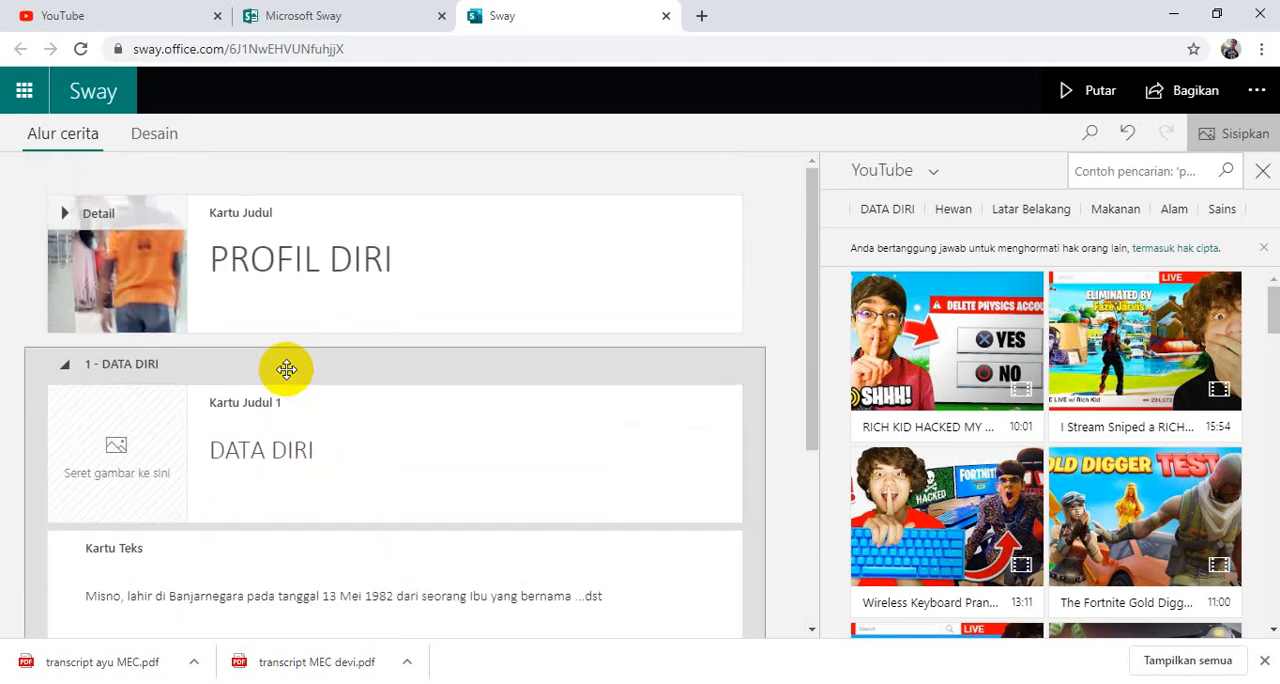
{"action": "left_click", "coordinate": [298, 307]}
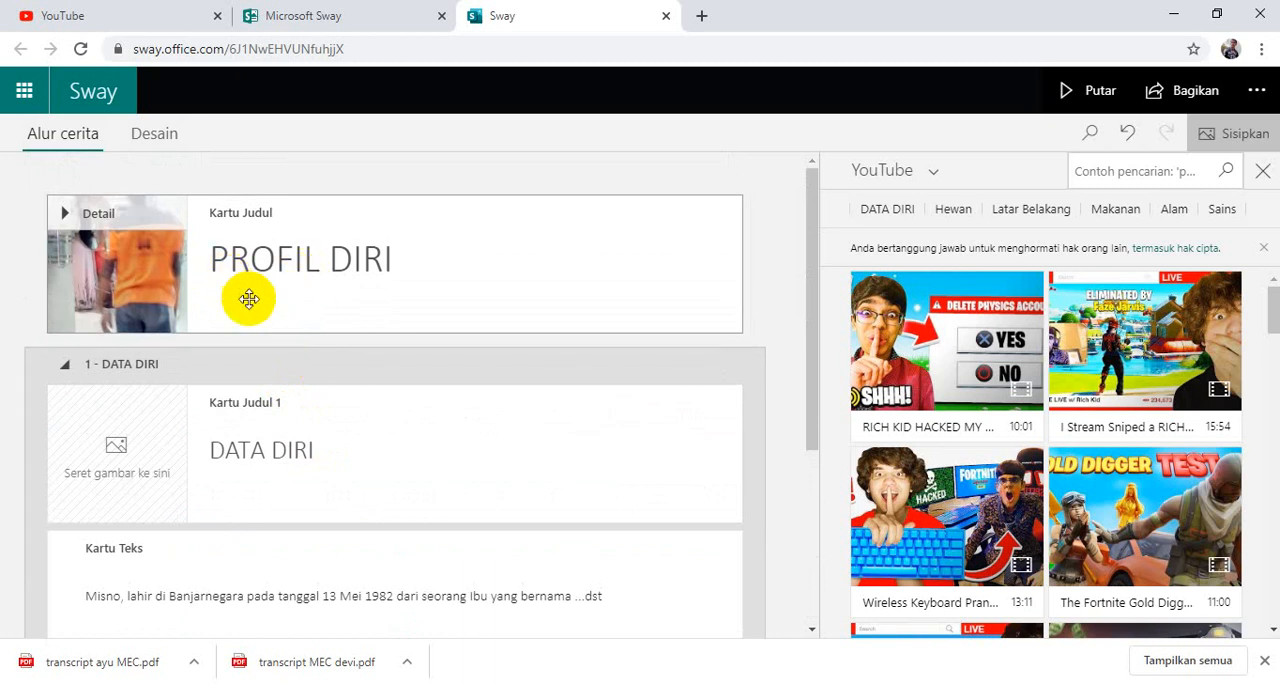
{"action": "scroll", "coordinate": [191, 366], "scroll_direction": "down", "scroll_amount": 2}
{"action": "scroll", "coordinate": [188, 361], "scroll_direction": "down", "scroll_amount": 3}
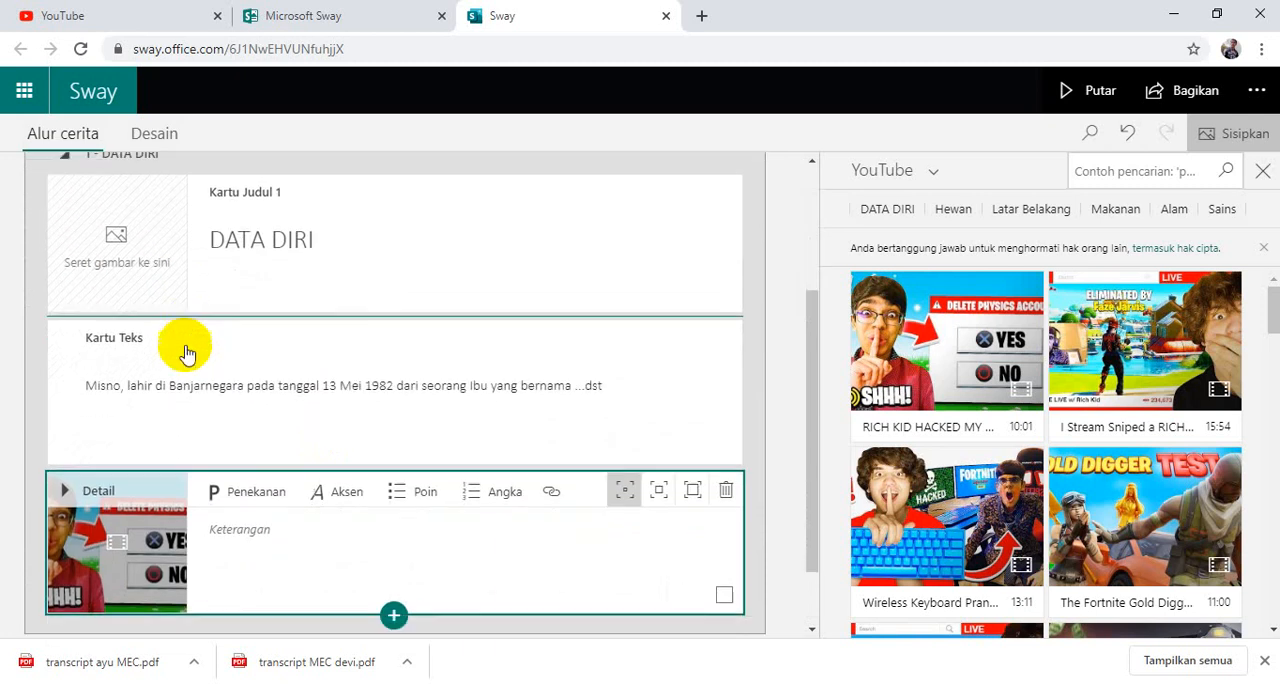
{"action": "scroll", "coordinate": [185, 343], "scroll_direction": "up", "scroll_amount": 3}
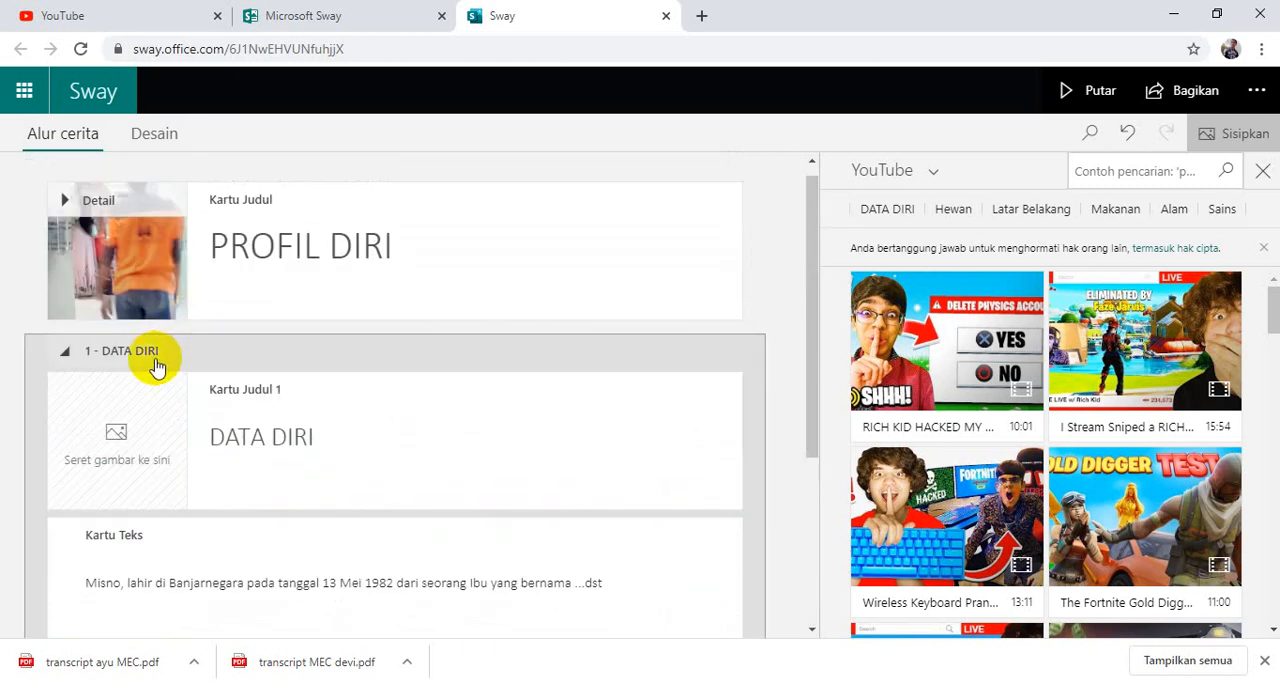
{"action": "scroll", "coordinate": [110, 364], "scroll_direction": "down", "scroll_amount": 1}
{"action": "scroll", "coordinate": [110, 364], "scroll_direction": "down", "scroll_amount": 3}
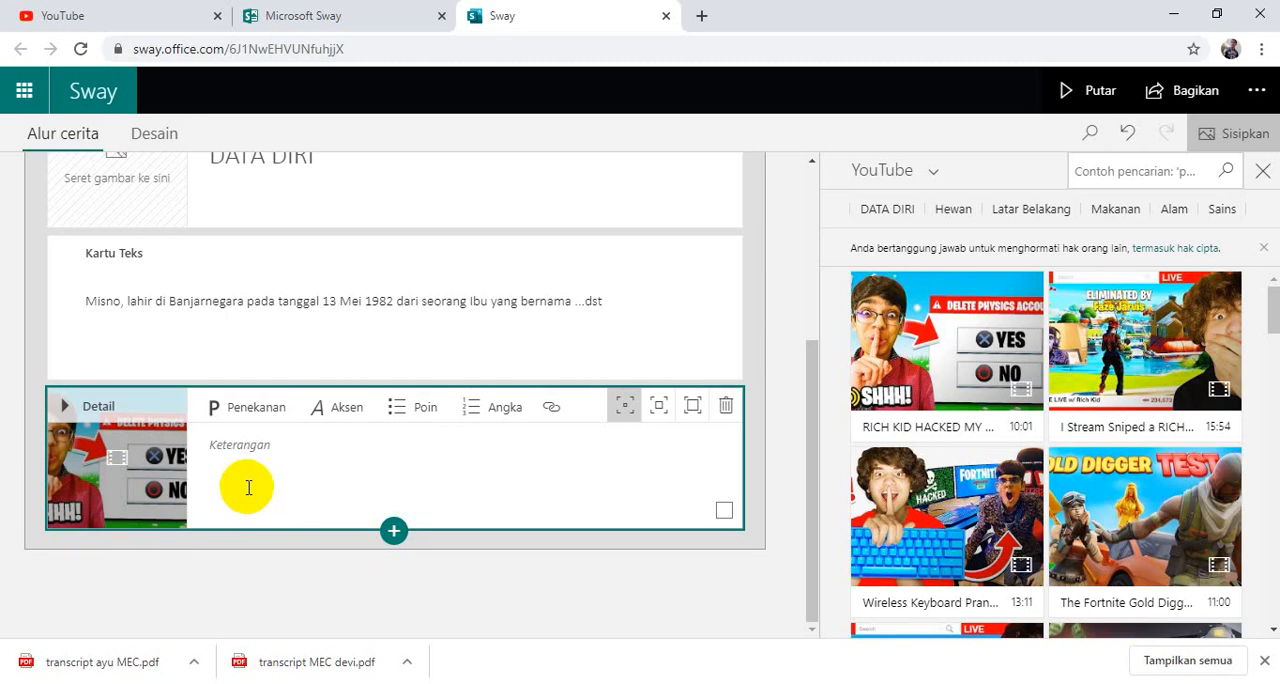
{"action": "scroll", "coordinate": [297, 430], "scroll_direction": "up", "scroll_amount": 3}
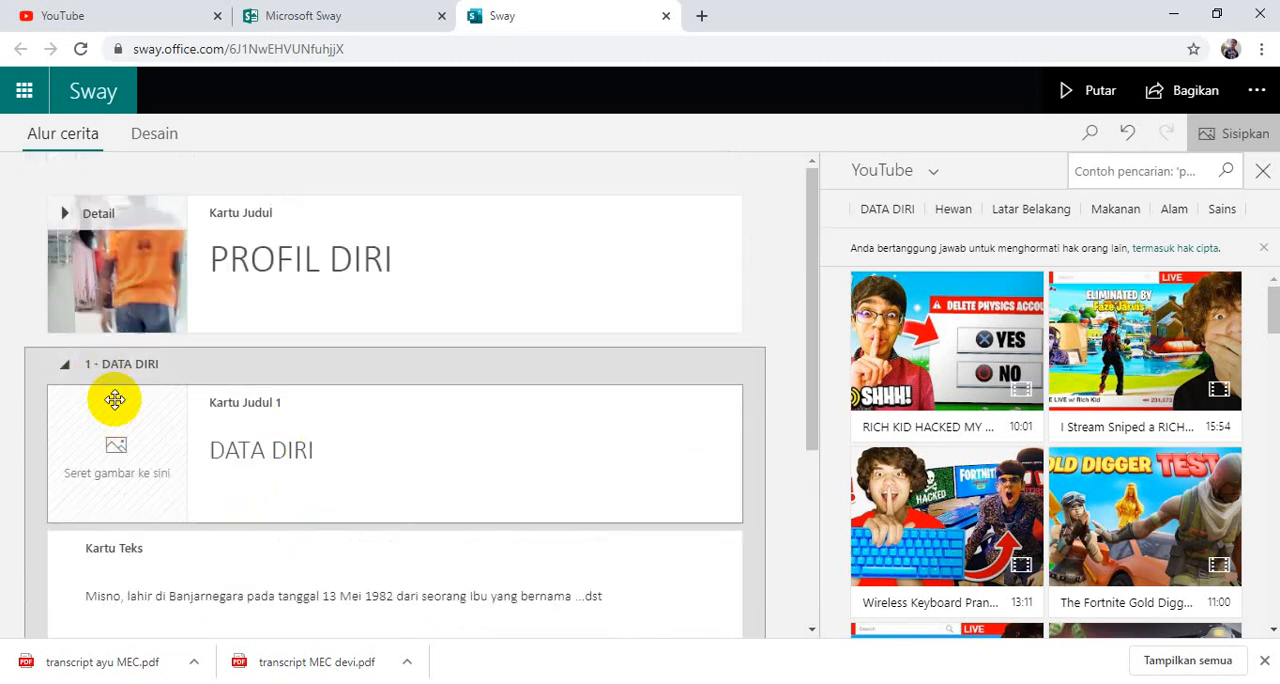
Insert an embed card below the RICH KID HACKED video card and place the cursor in its embed code field.
{"action": "scroll", "coordinate": [112, 410], "scroll_direction": "down", "scroll_amount": 3}
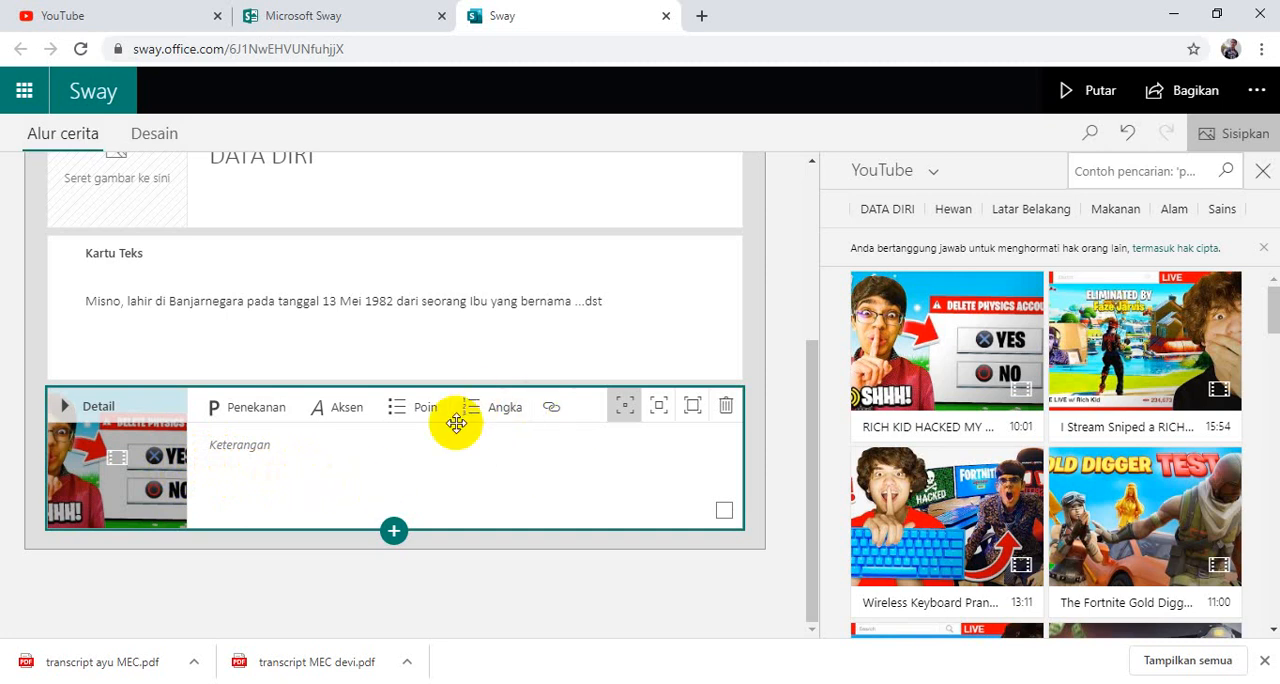
{"action": "left_click", "coordinate": [394, 531]}
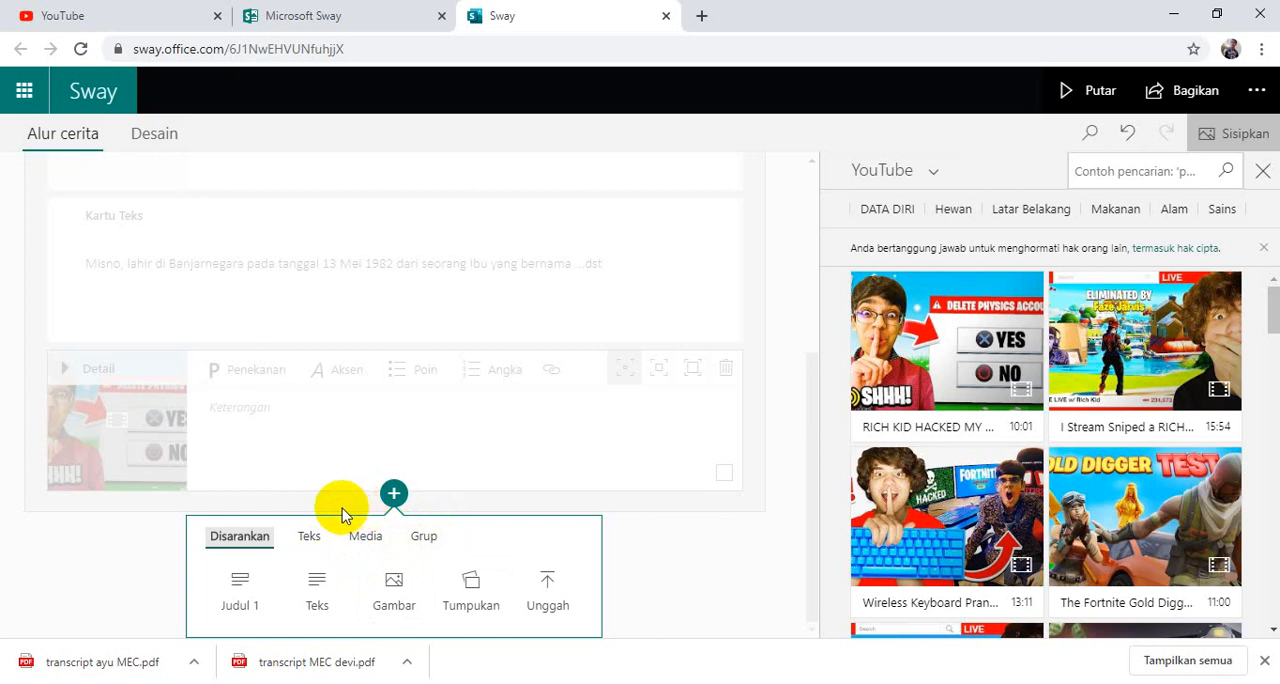
{"action": "left_click", "coordinate": [360, 540]}
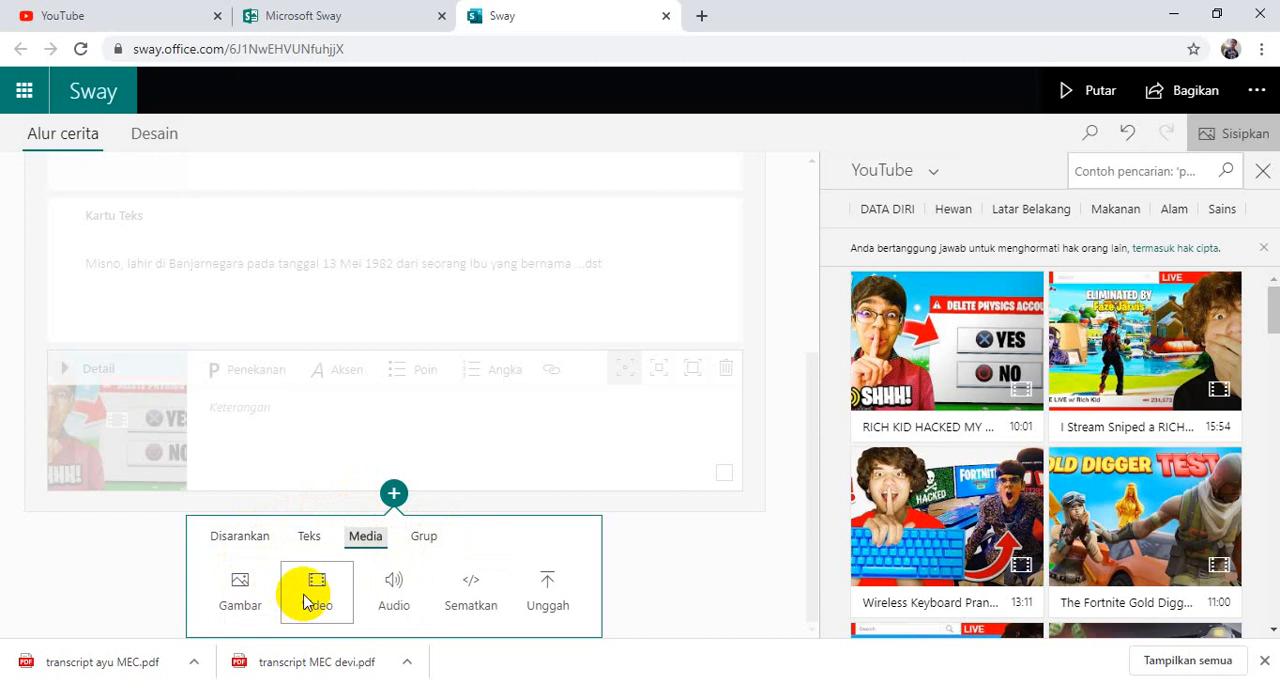
{"action": "left_click", "coordinate": [472, 590]}
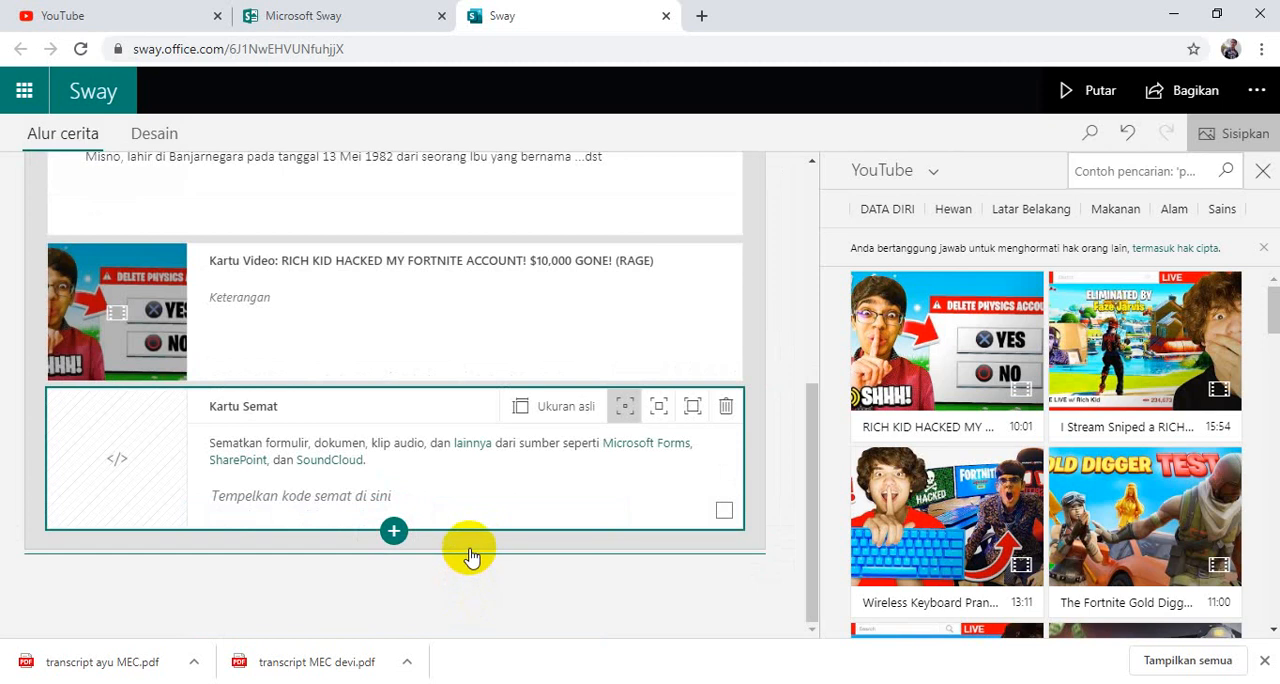
{"action": "left_click", "coordinate": [350, 494]}
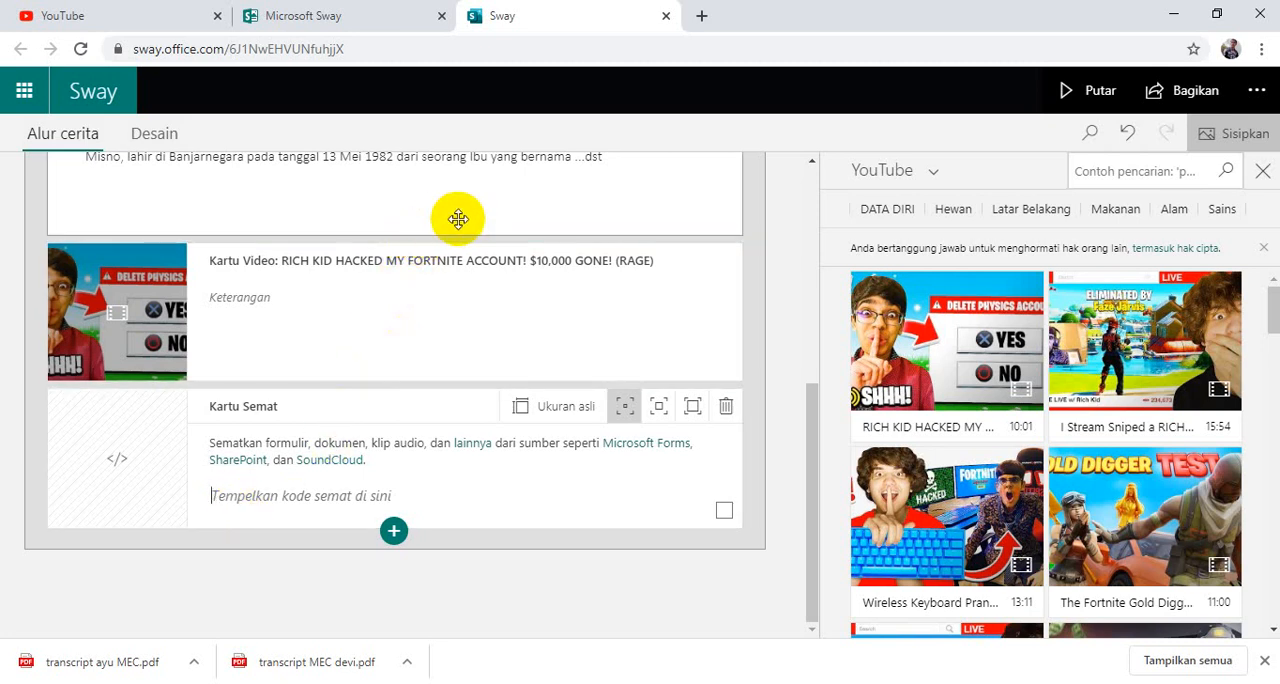
{"action": "left_click", "coordinate": [466, 480]}
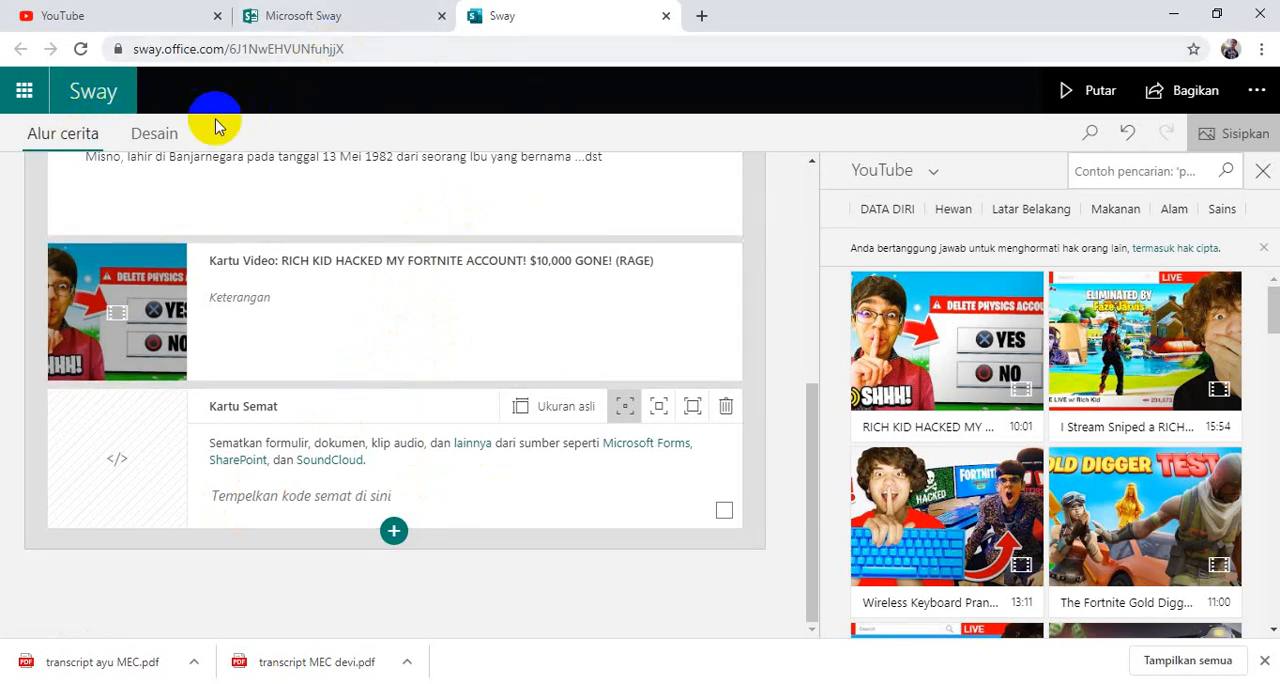
Switch to Microsoft Forms through Office Home and open the form "FORMULIR PENERIMAAN PESERTA DIDIK BARU SD NEGERI ATAS LANGIT".
{"action": "left_click", "coordinate": [24, 98]}
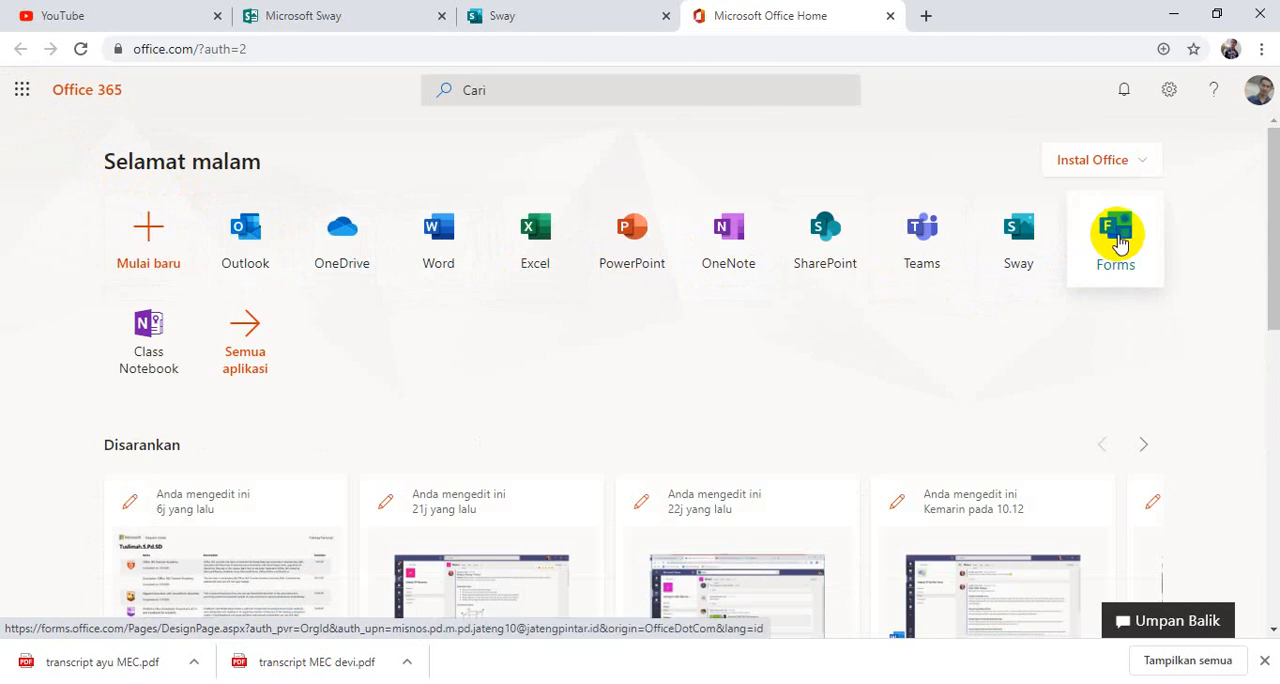
{"action": "left_click", "coordinate": [1122, 240]}
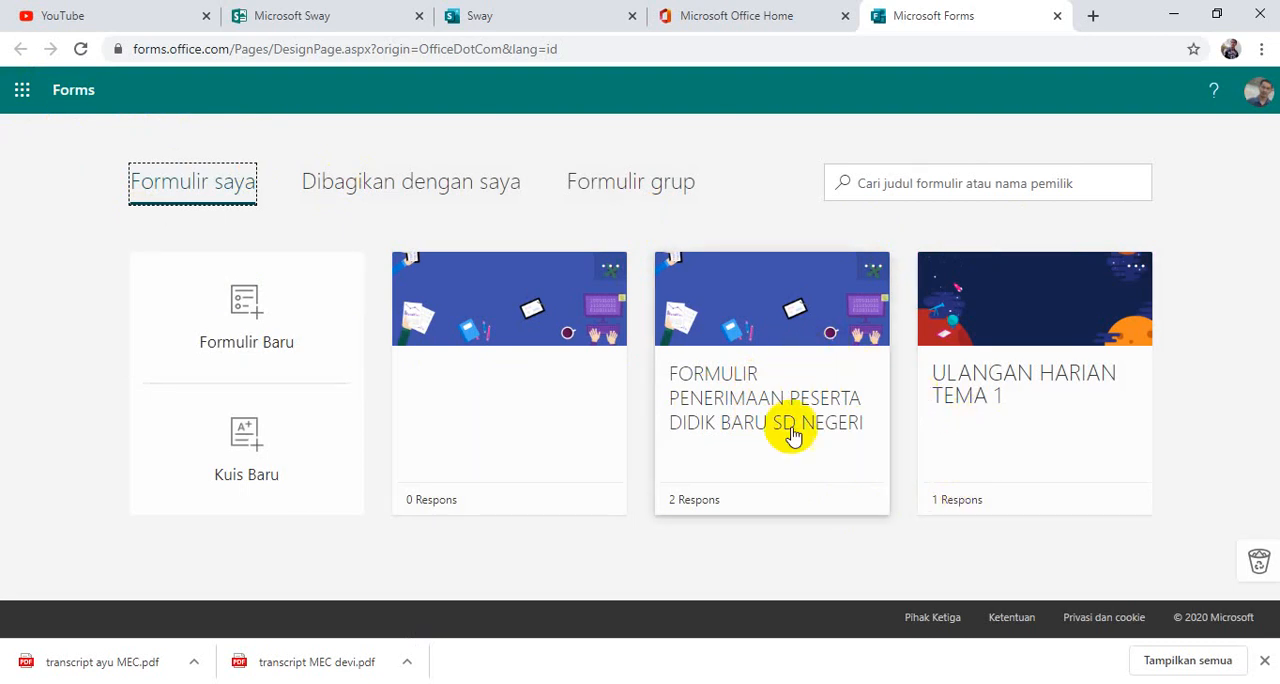
{"action": "left_click", "coordinate": [804, 374]}
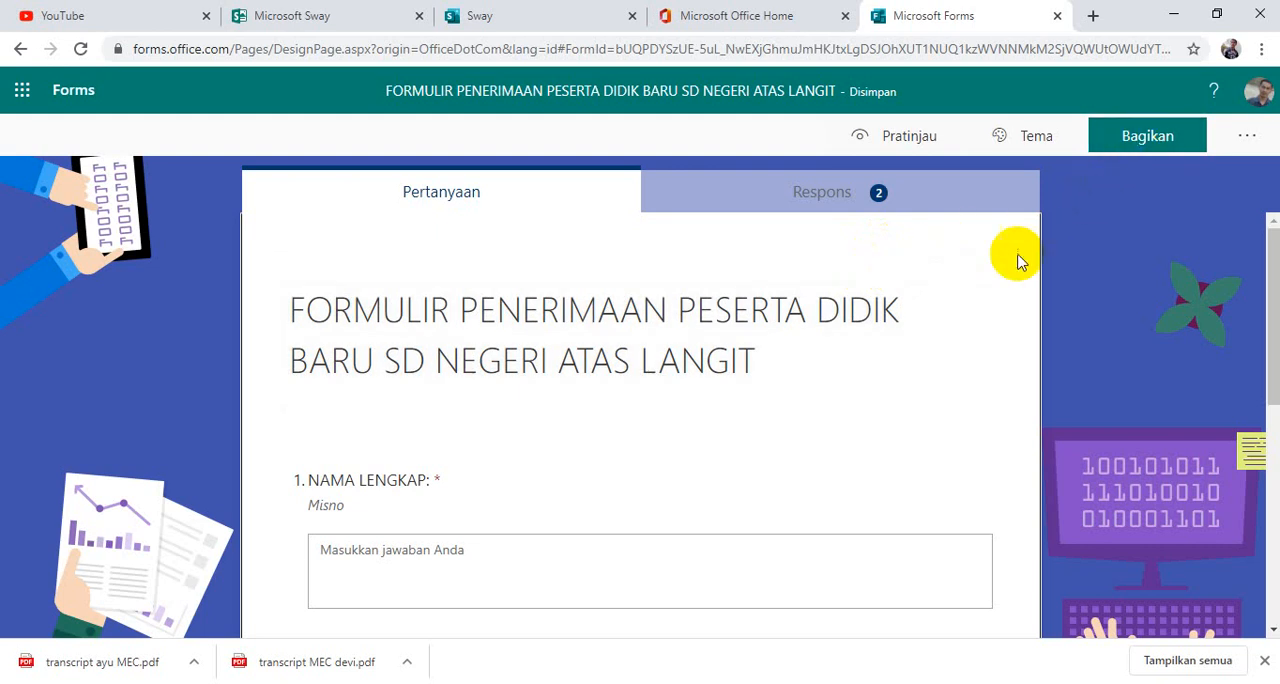
Look through the form's link and QR code sharing options and copy its iframe embed code.
{"action": "left_click", "coordinate": [1107, 148]}
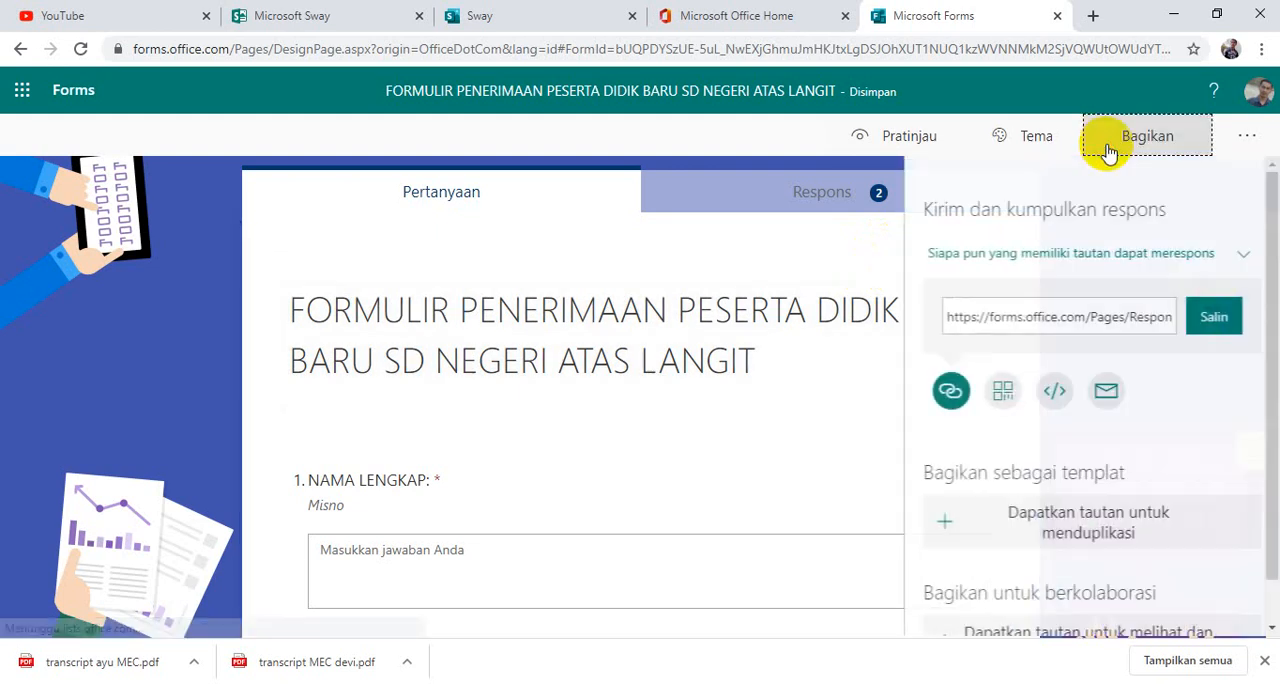
{"action": "left_click", "coordinate": [945, 399]}
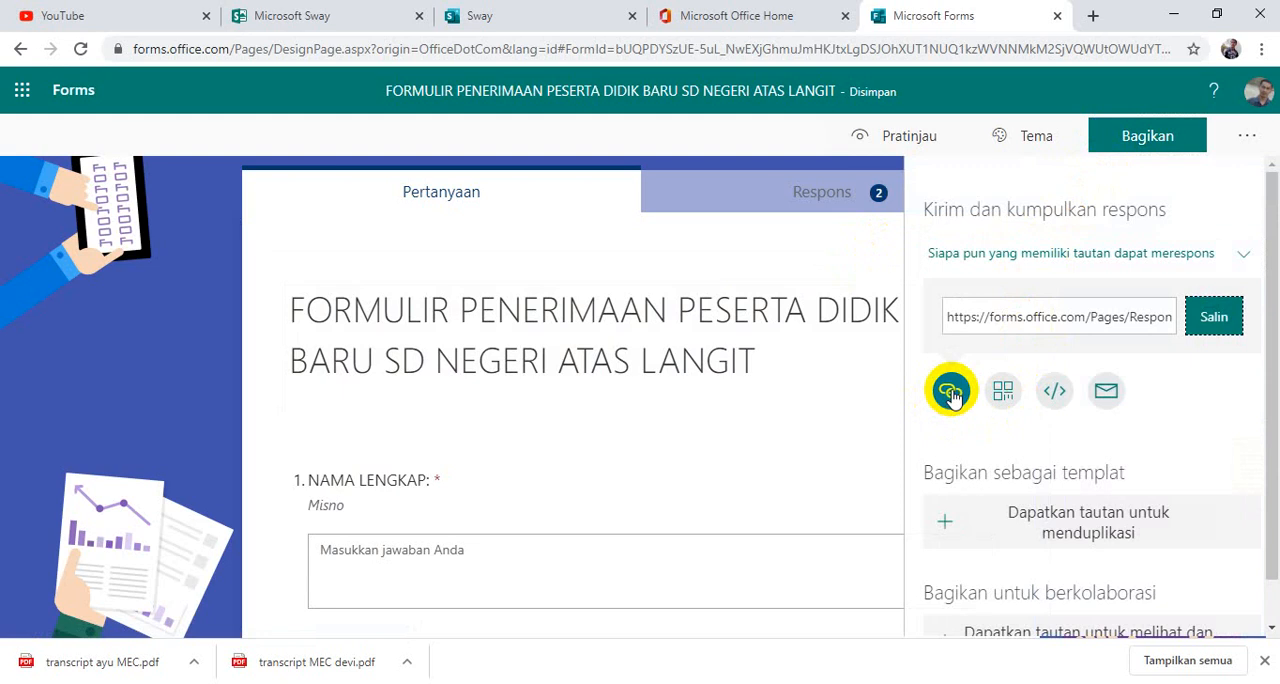
{"action": "left_click", "coordinate": [1001, 392]}
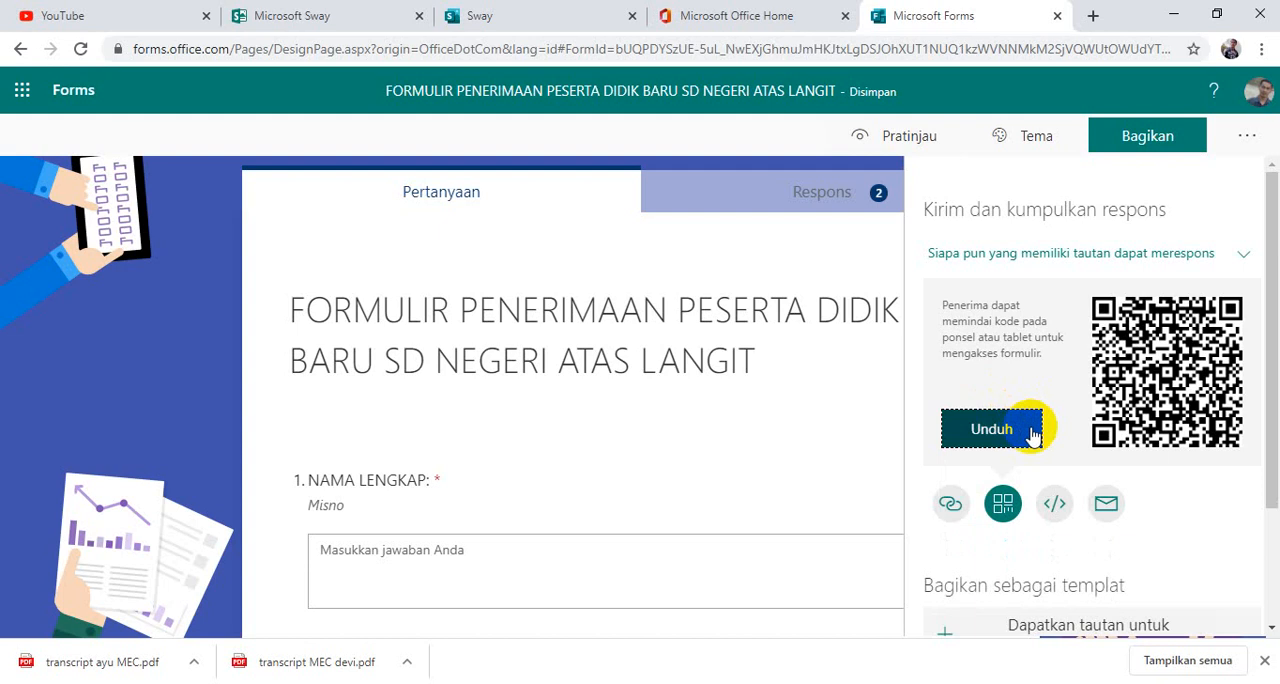
{"action": "left_click", "coordinate": [1053, 511]}
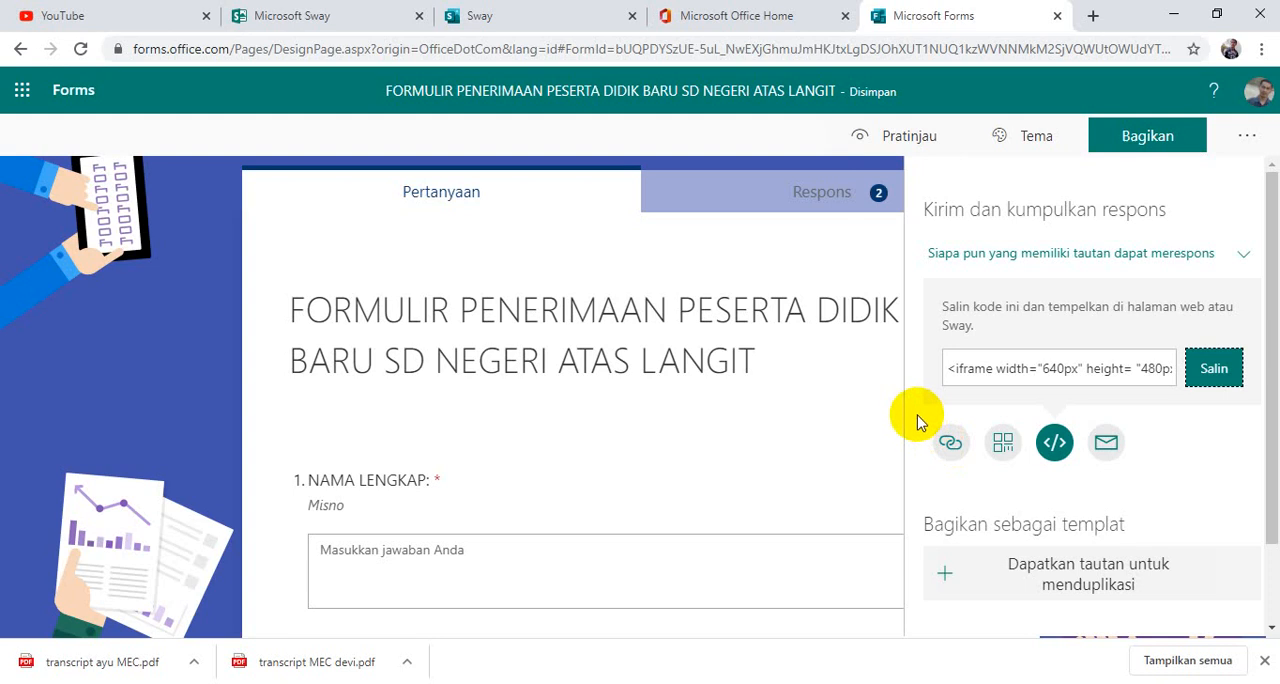
{"action": "left_click", "coordinate": [1054, 442]}
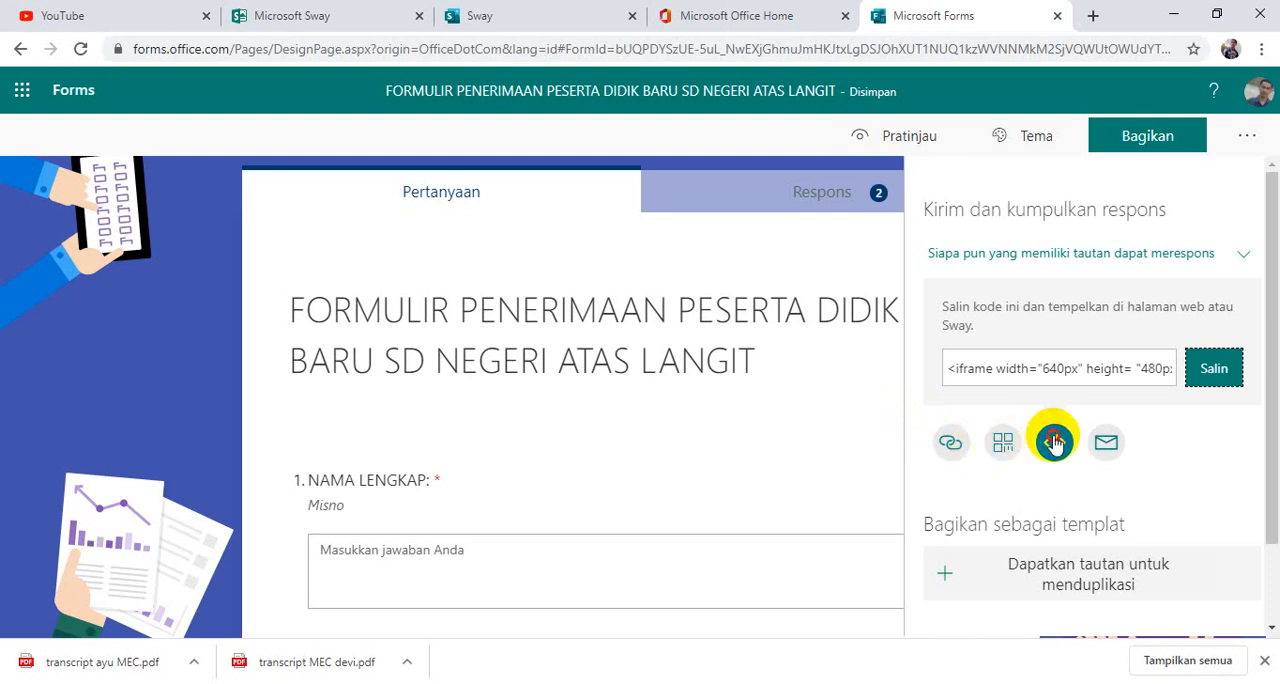
{"action": "left_click", "coordinate": [1214, 370]}
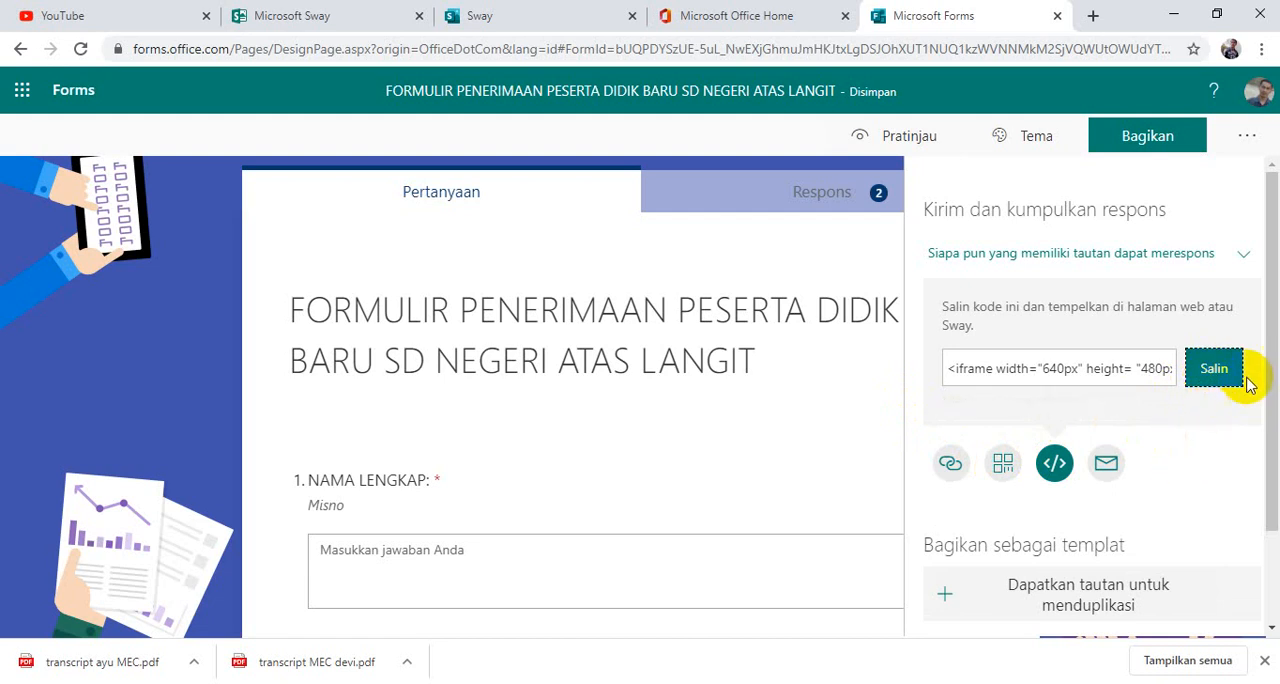
{"action": "left_click", "coordinate": [1214, 369]}
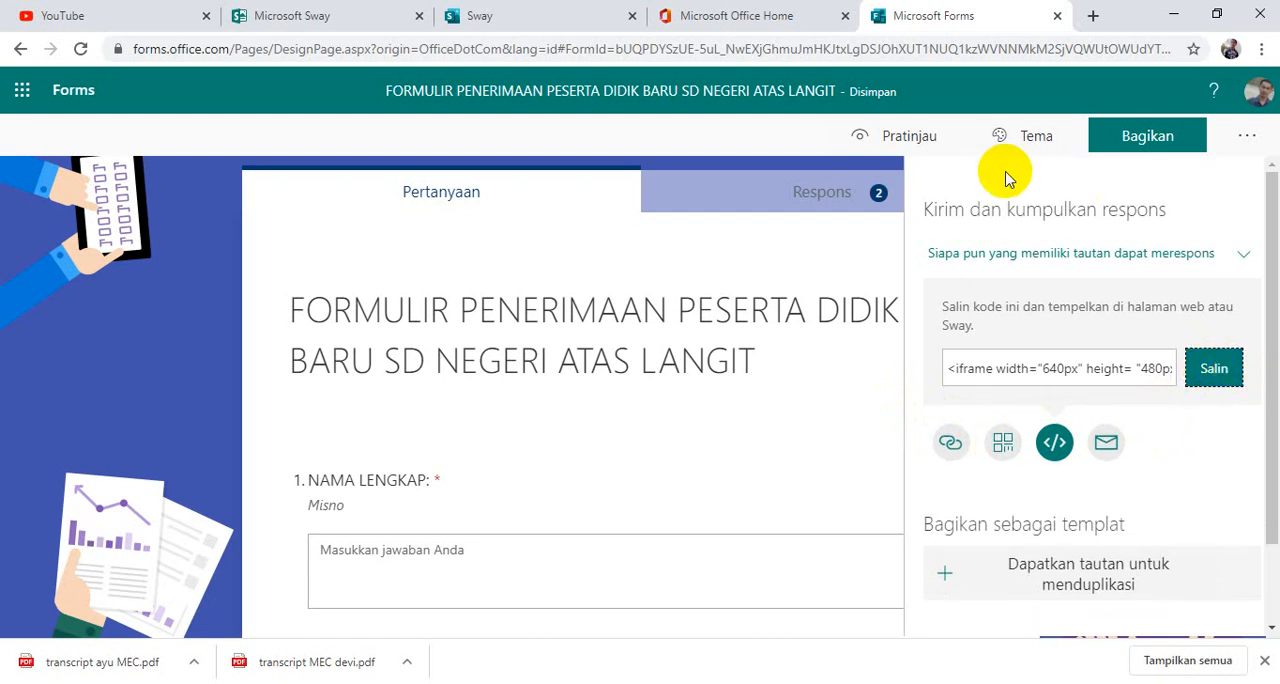
Return to the Sway storyline and paste the copied form embed code into the empty embed card.
{"action": "left_click", "coordinate": [588, 27]}
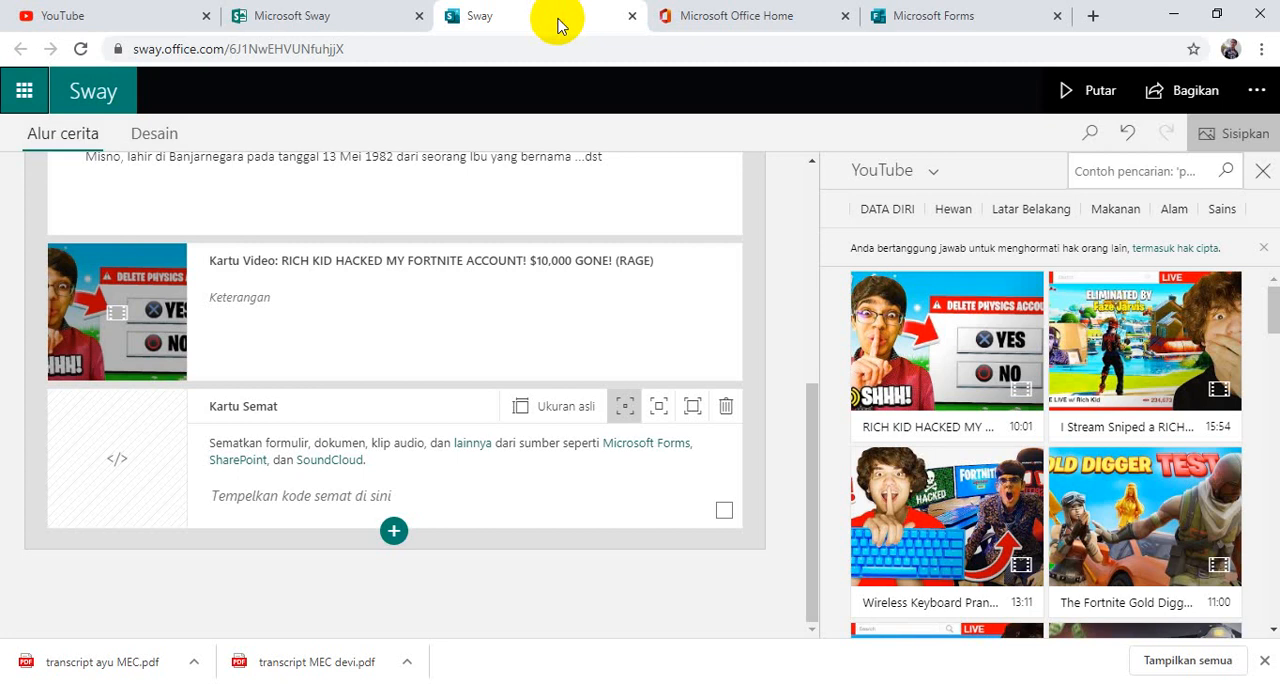
{"action": "left_click", "coordinate": [300, 490]}
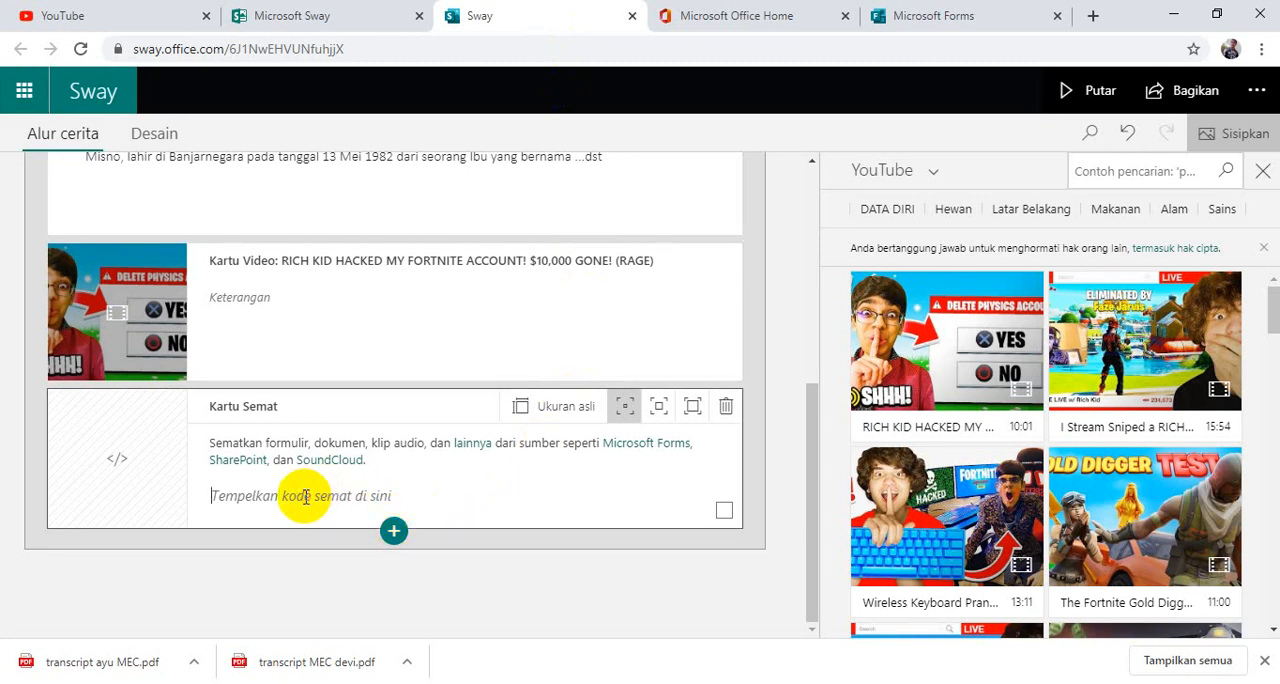
{"action": "right_click", "coordinate": [214, 494]}
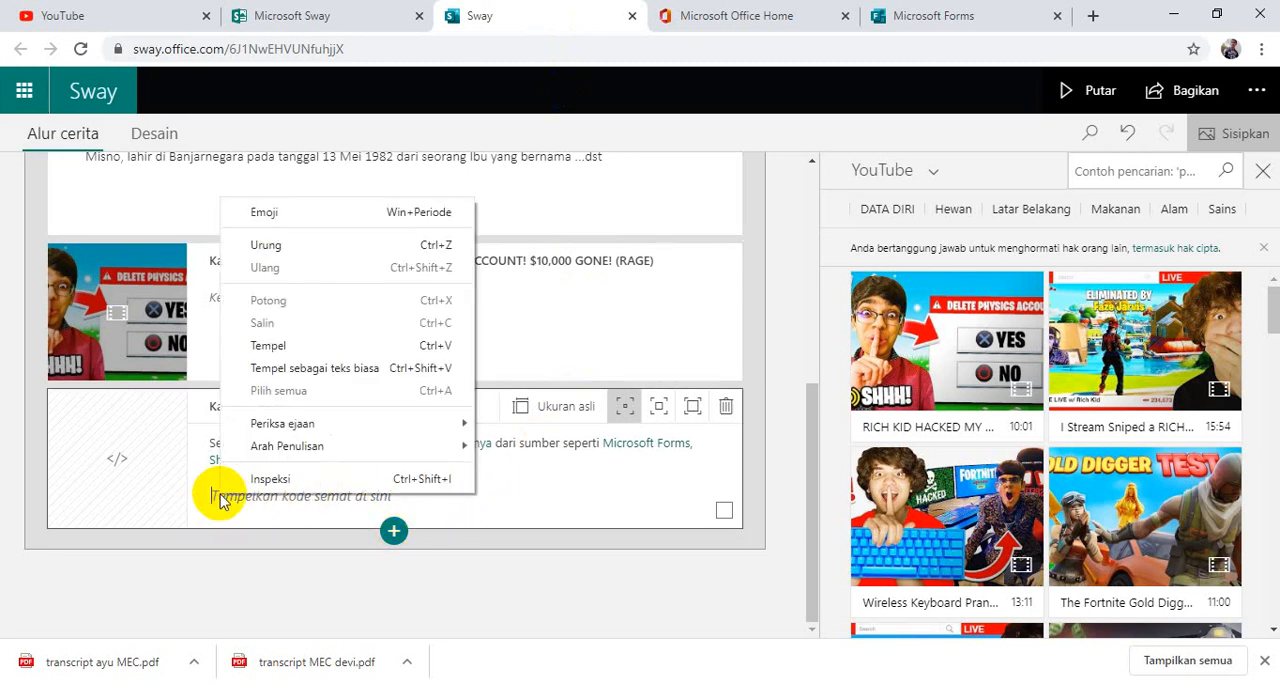
{"action": "left_click", "coordinate": [228, 492]}
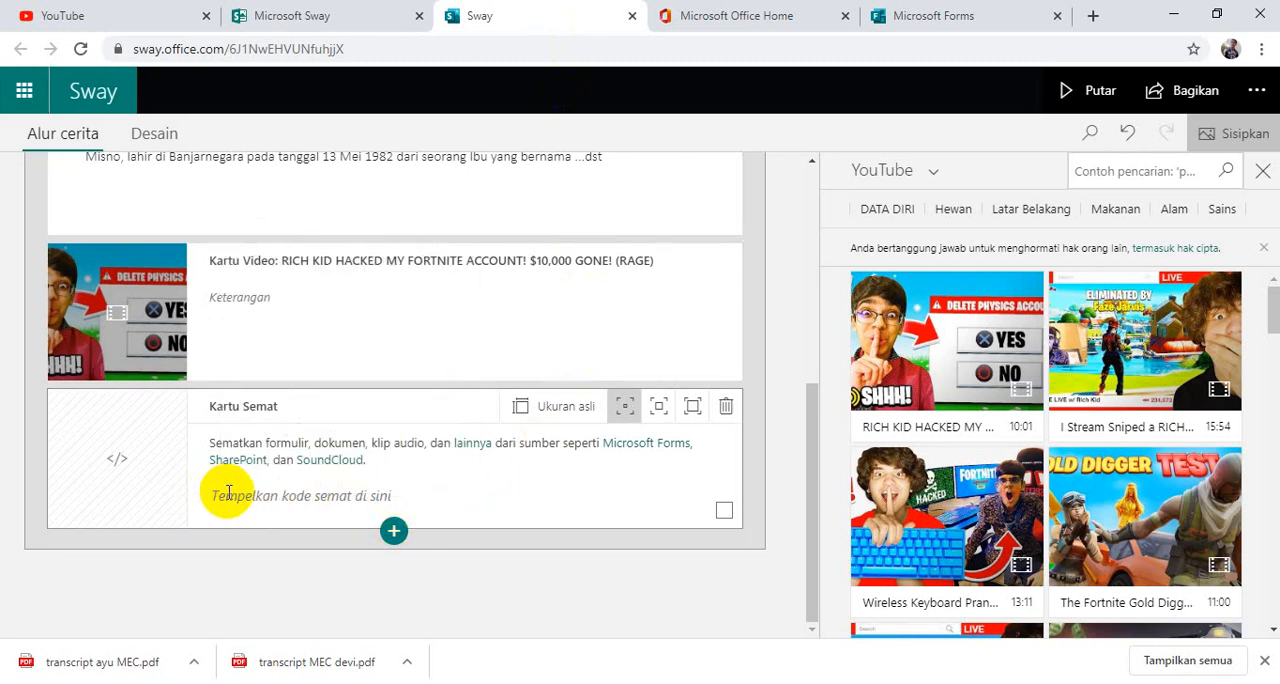
{"action": "key", "text": "ctrl+v"}
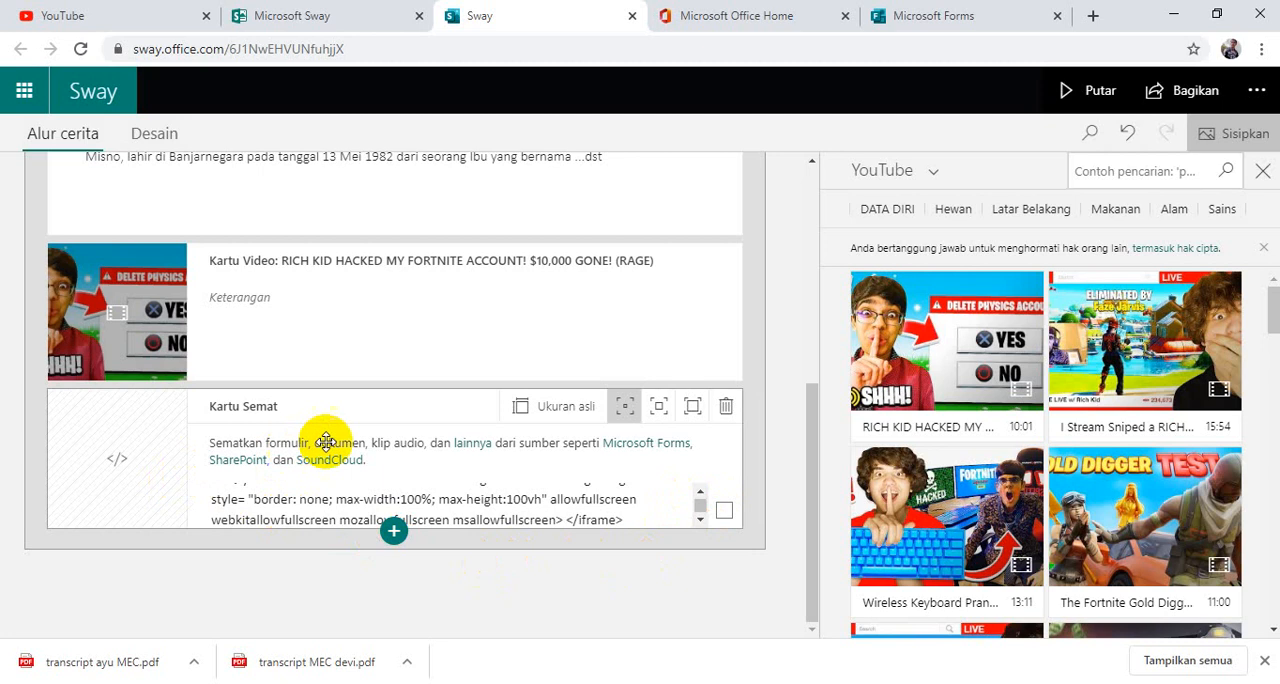
Check the DATA DIRI section with its video and embedded form in the design preview and return to the storyline.
{"action": "scroll", "coordinate": [357, 329], "scroll_direction": "up", "scroll_amount": 2}
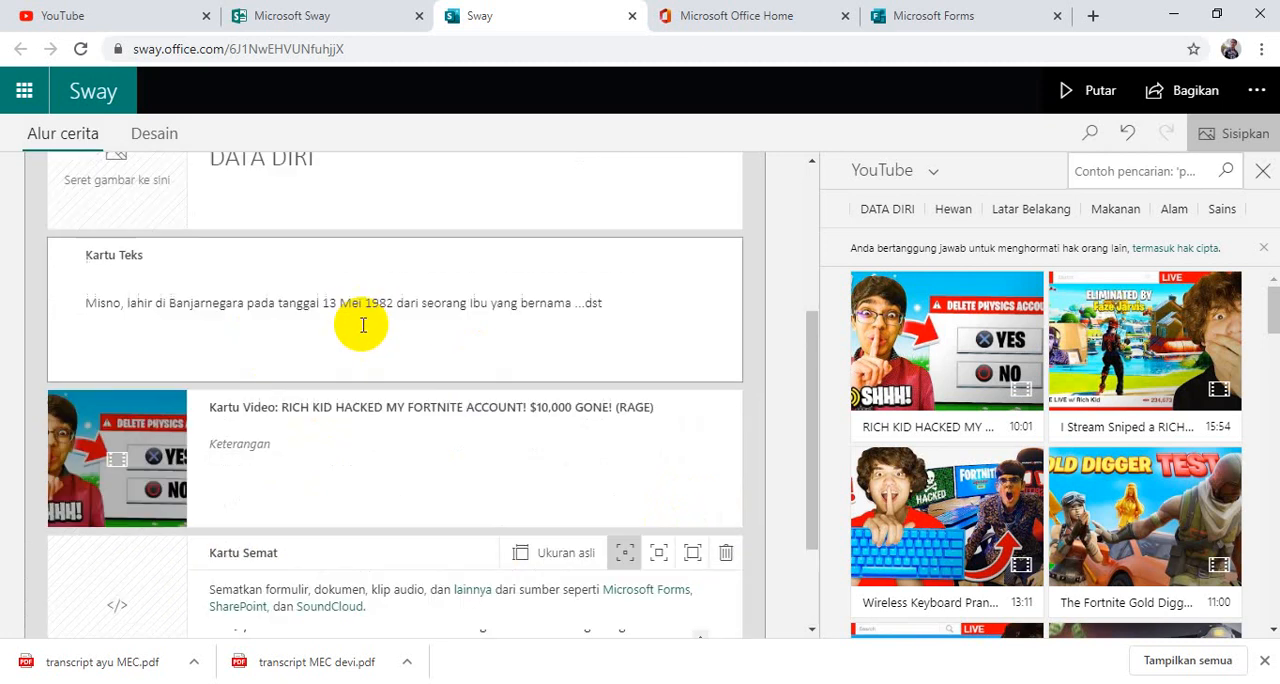
{"action": "scroll", "coordinate": [434, 374], "scroll_direction": "up", "scroll_amount": 3}
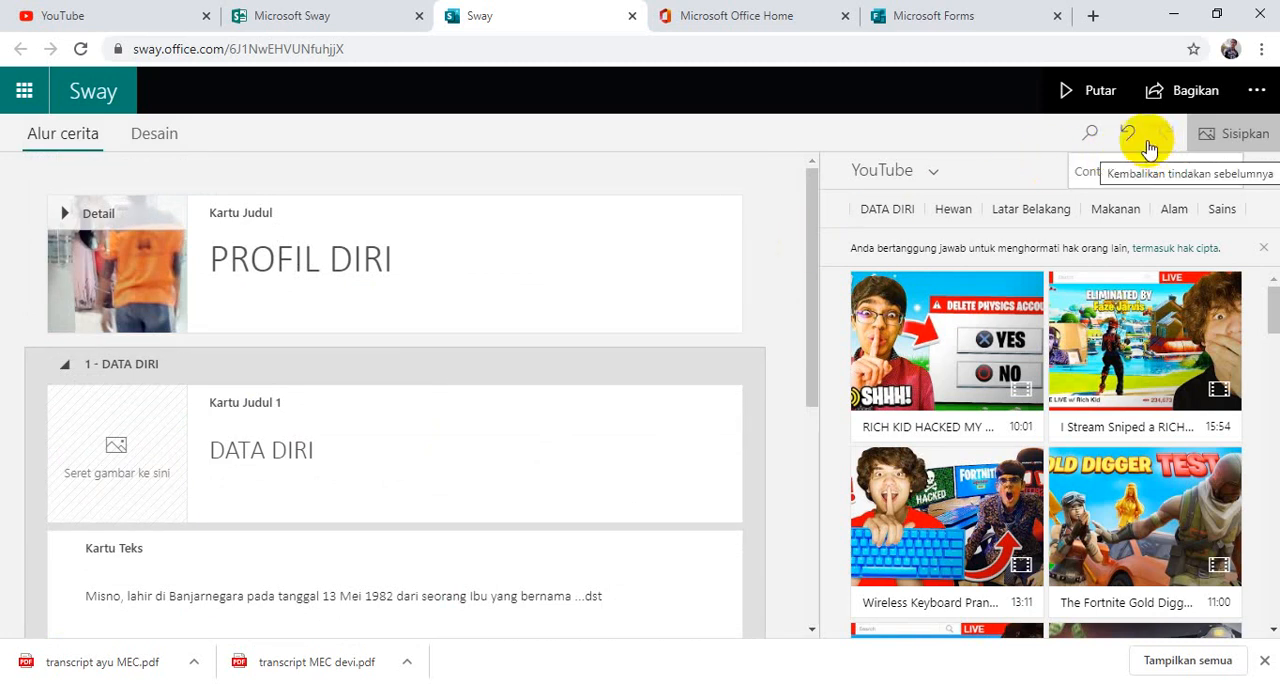
{"action": "left_click", "coordinate": [167, 137]}
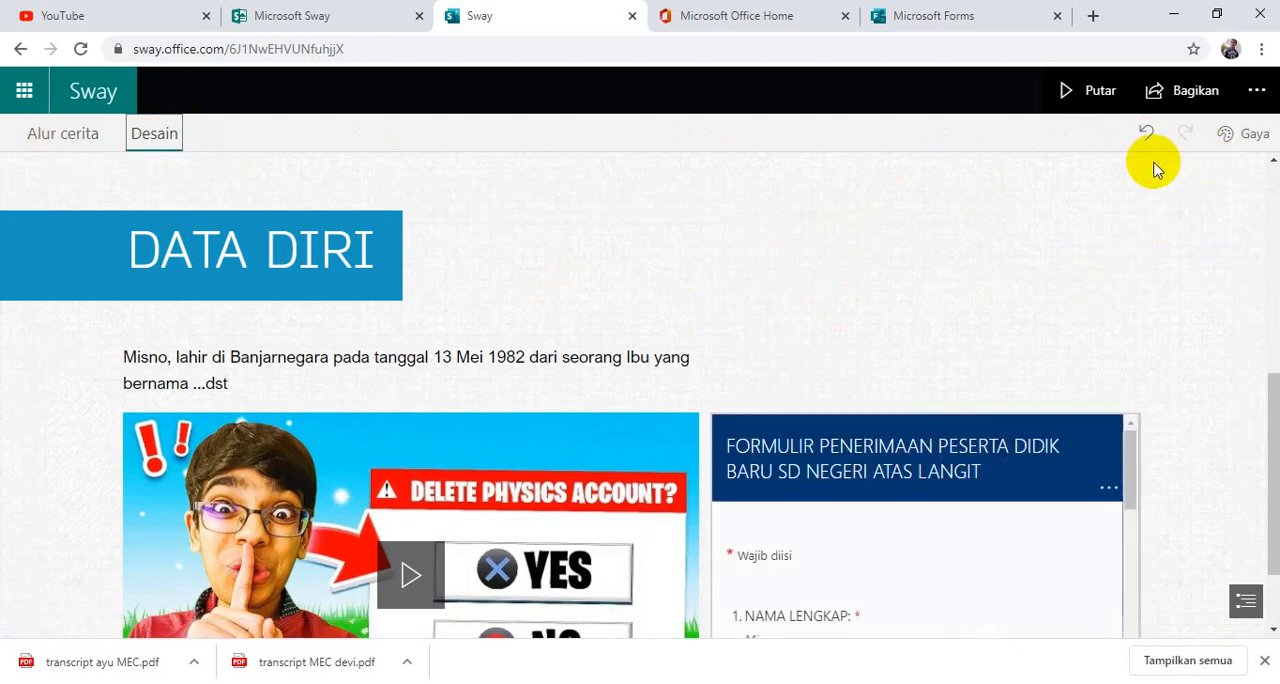
{"action": "left_click", "coordinate": [52, 144]}
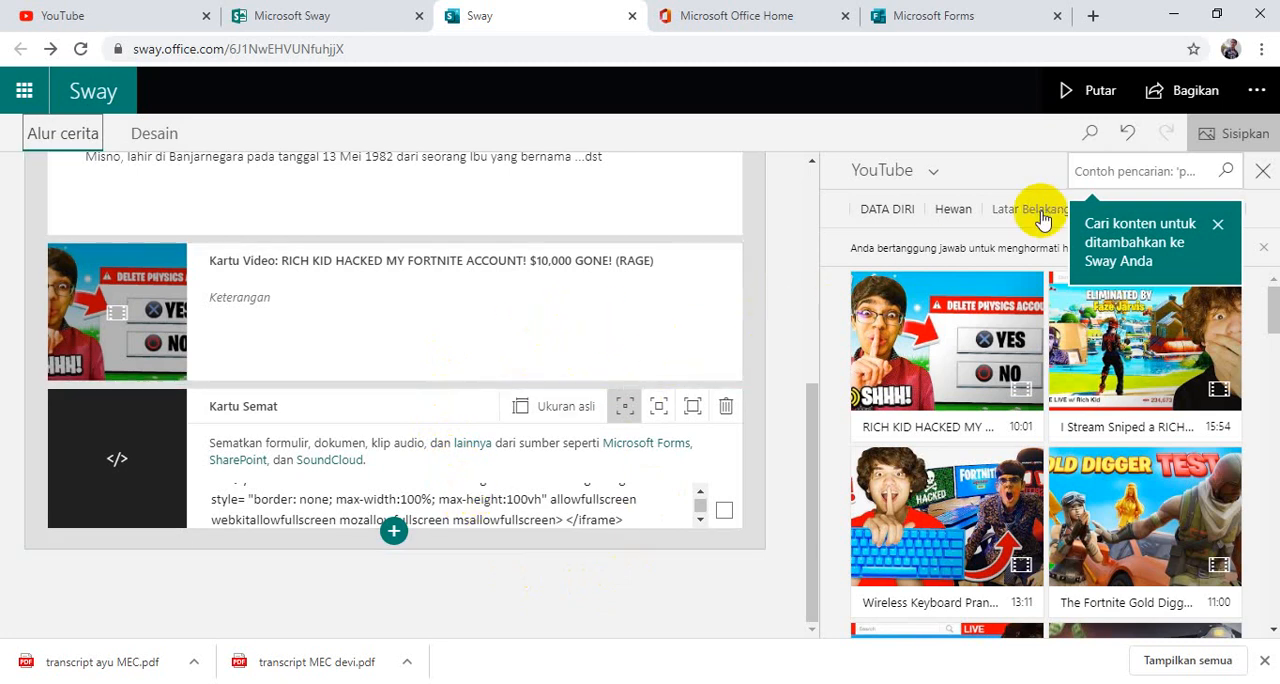
Open the Sway's sharing options and copy the view link for people in the organisation.
{"action": "left_click", "coordinate": [1160, 92]}
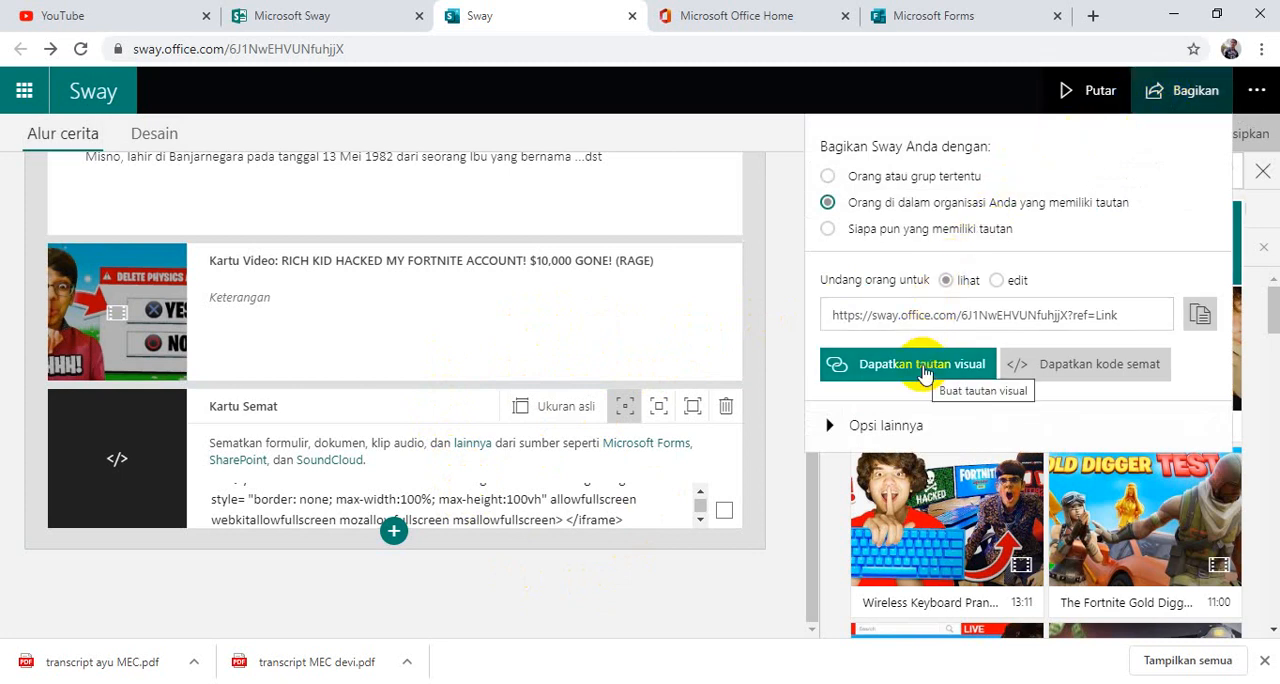
{"action": "left_click", "coordinate": [857, 315]}
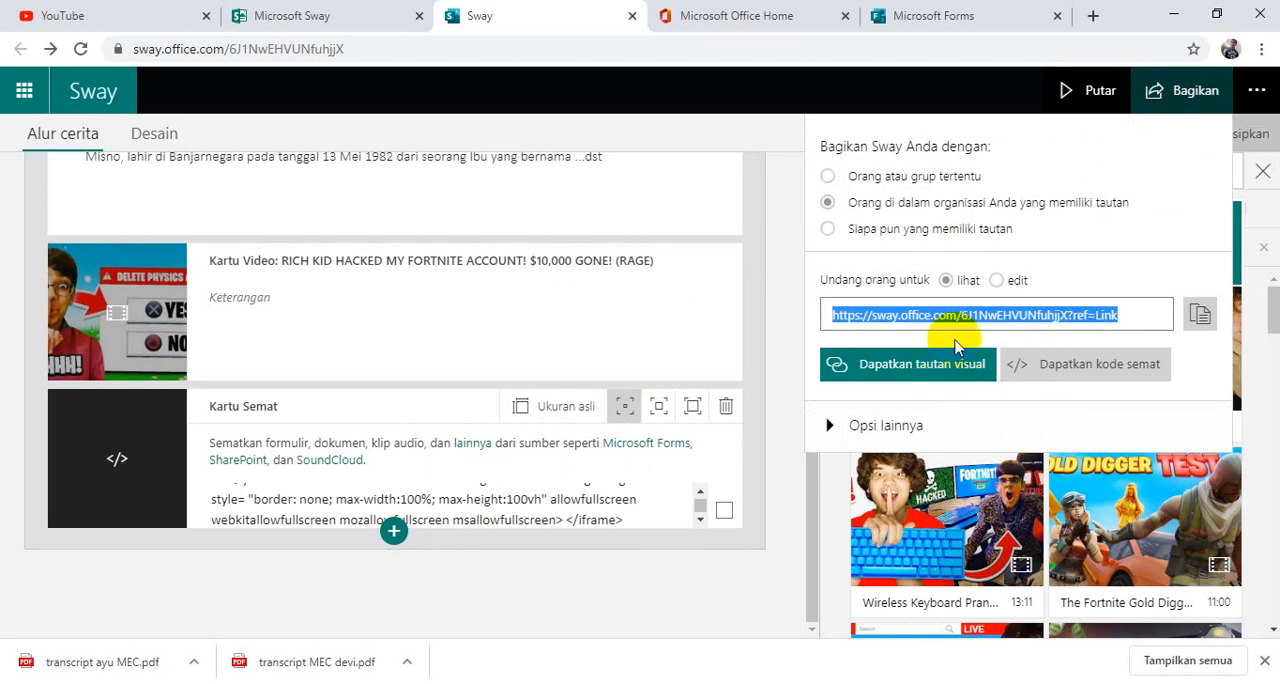
{"action": "left_click", "coordinate": [1201, 318]}
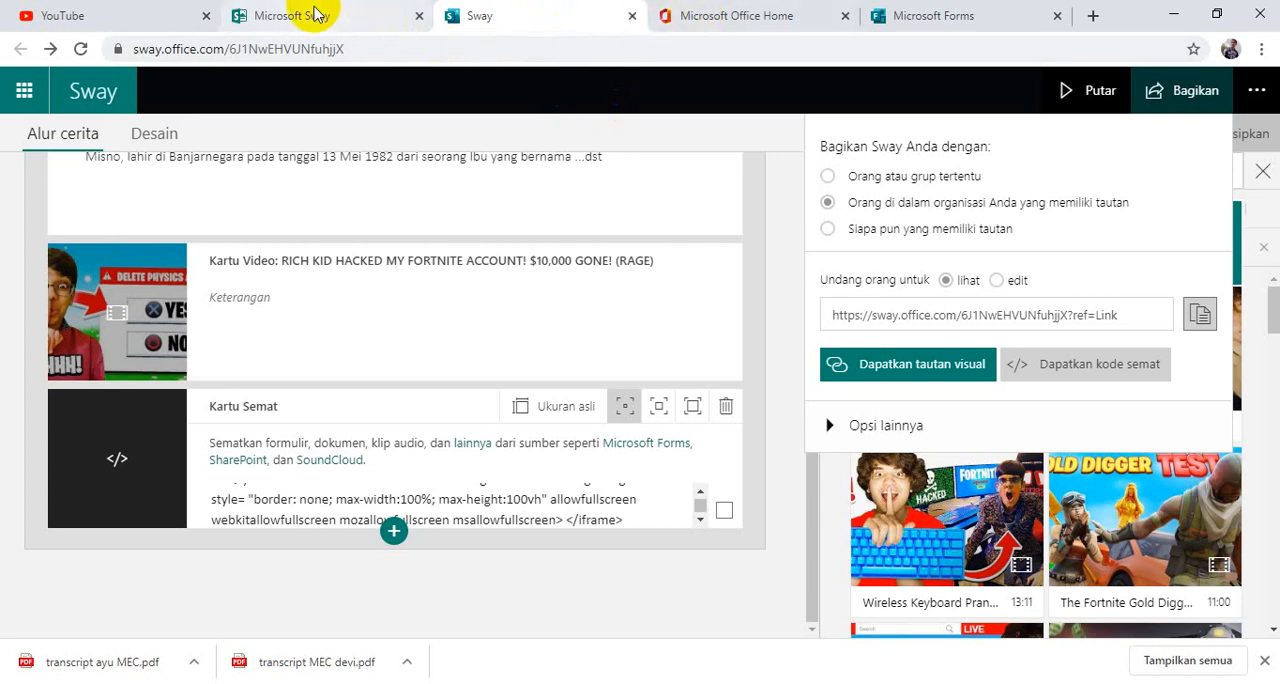
Switch to Microsoft Teams from Office Home, use the web app instead of the desktop one, and open the JATENG10 team.
{"action": "left_click", "coordinate": [770, 17]}
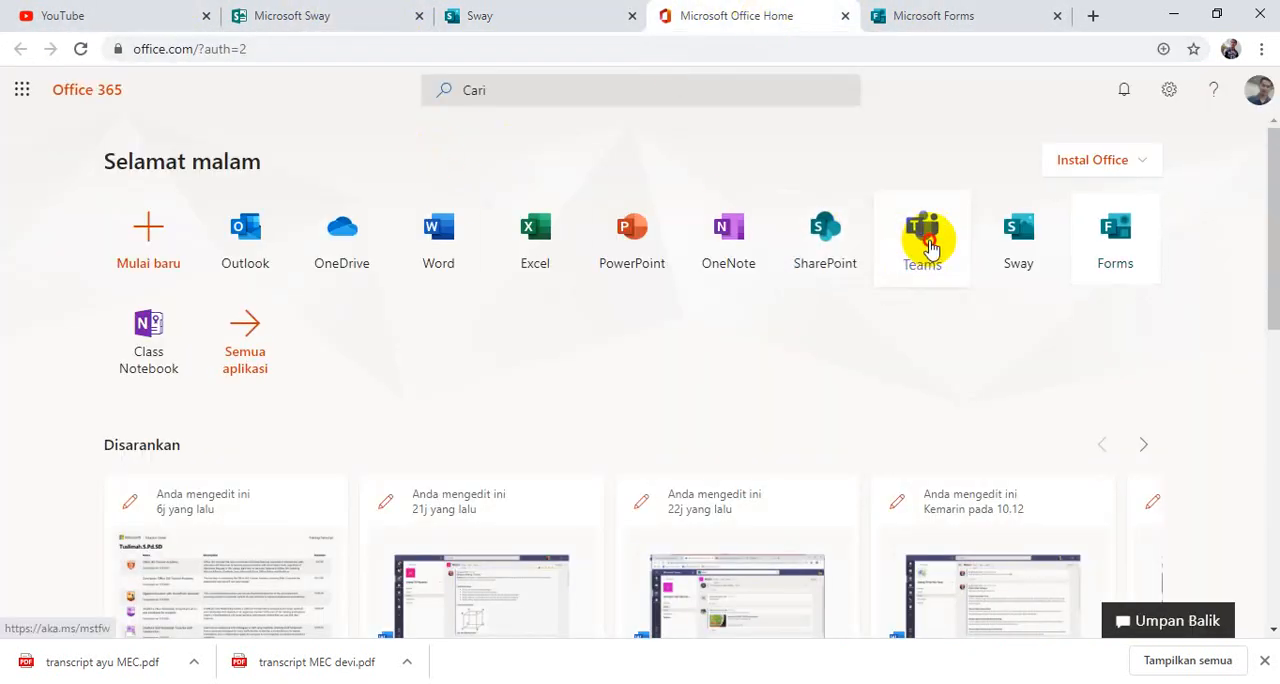
{"action": "left_click", "coordinate": [924, 245]}
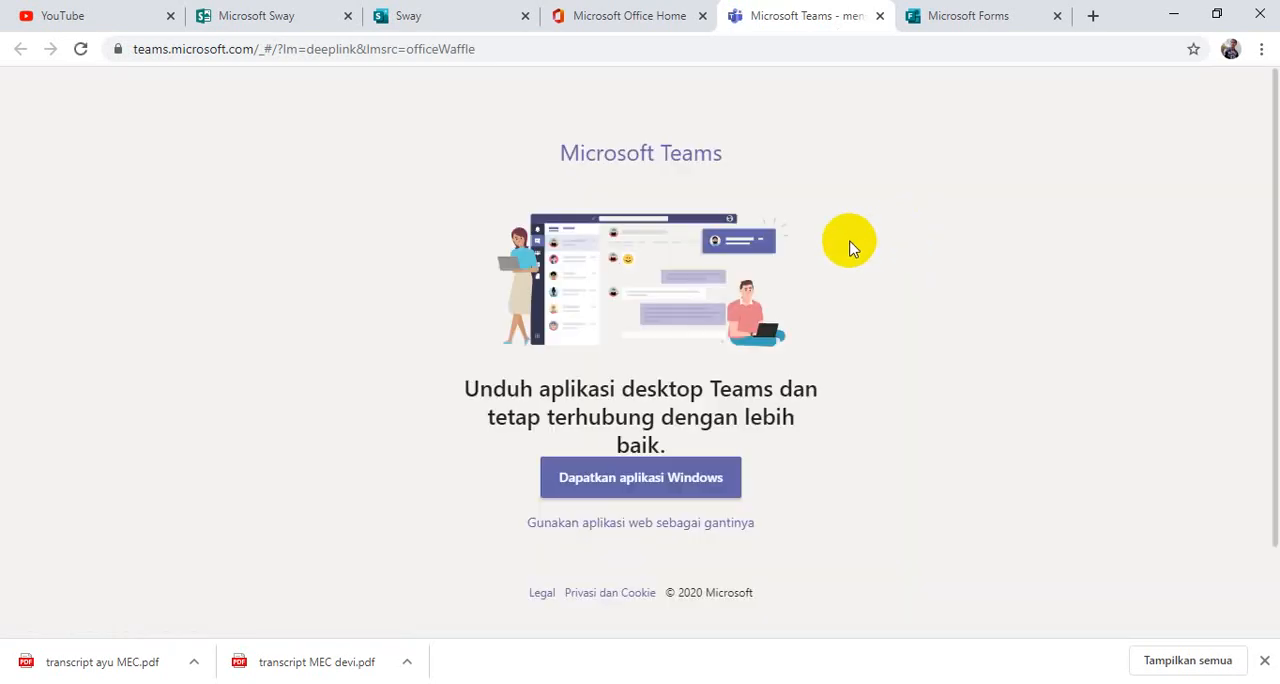
{"action": "left_click", "coordinate": [731, 528]}
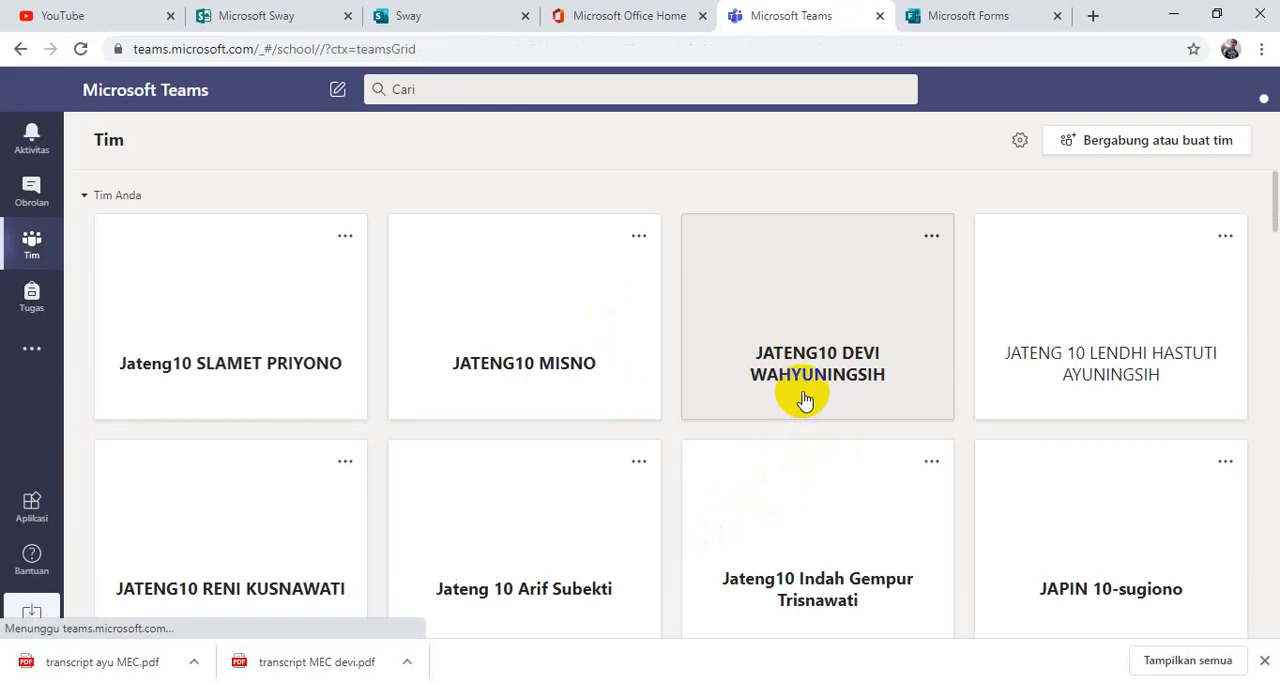
{"action": "left_click", "coordinate": [566, 326]}
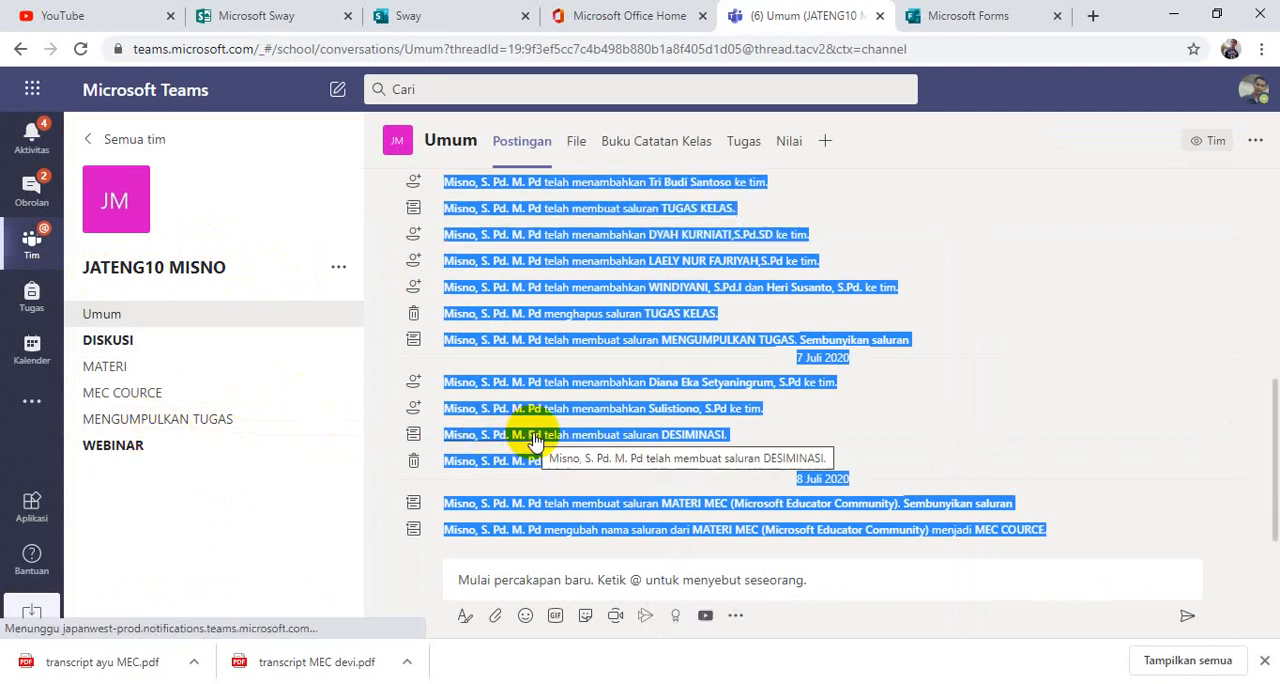
Open the MENGUMPULKAN TUGAS channel of the JATENG10 team.
{"action": "mouse_move", "coordinate": [538, 443]}
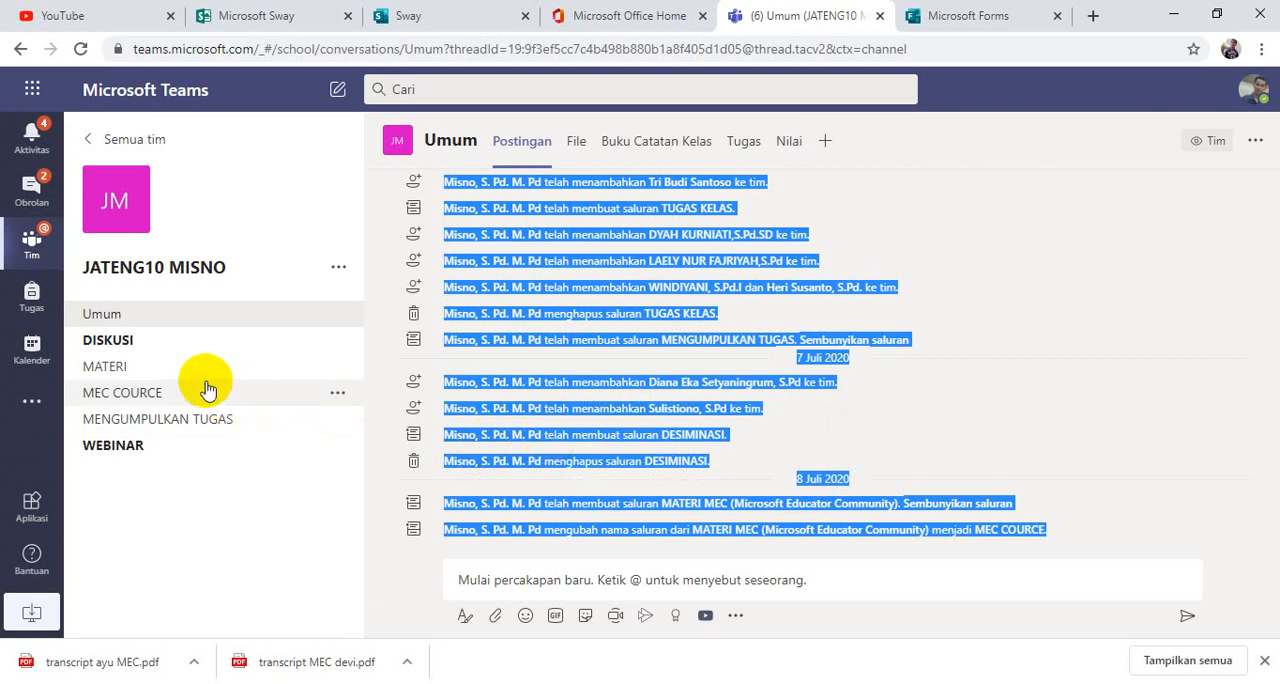
{"action": "left_click", "coordinate": [145, 424]}
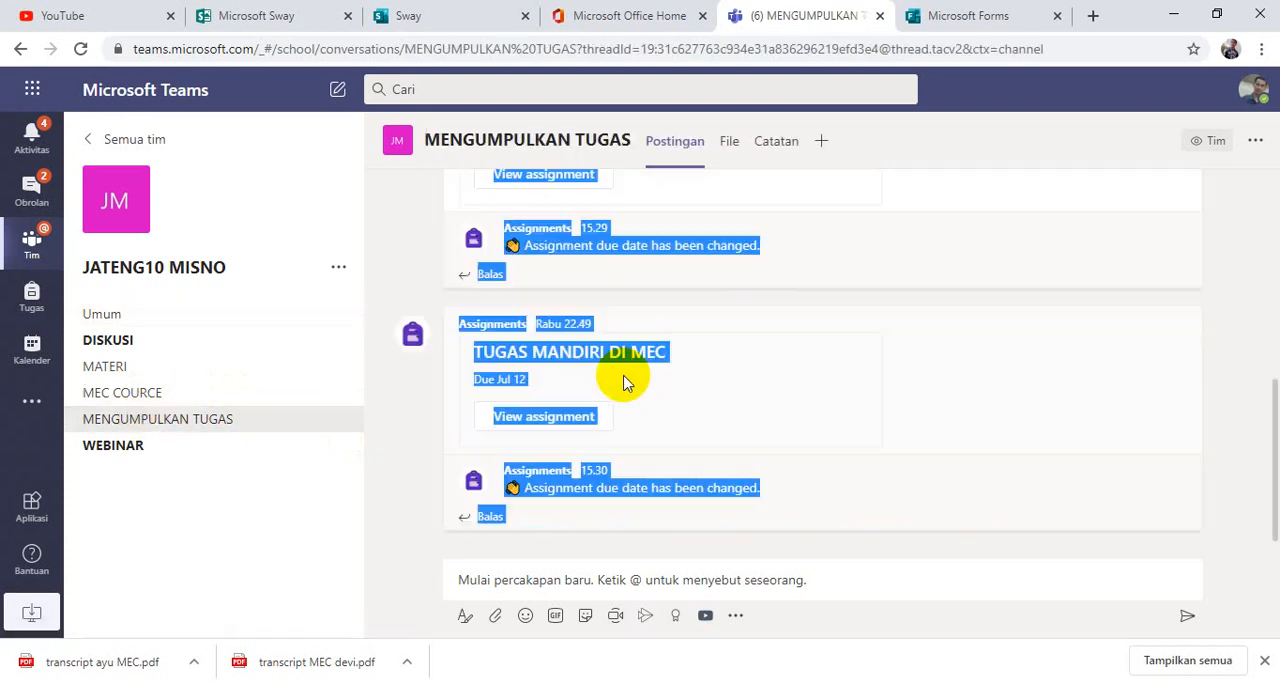
{"action": "left_click", "coordinate": [282, 422]}
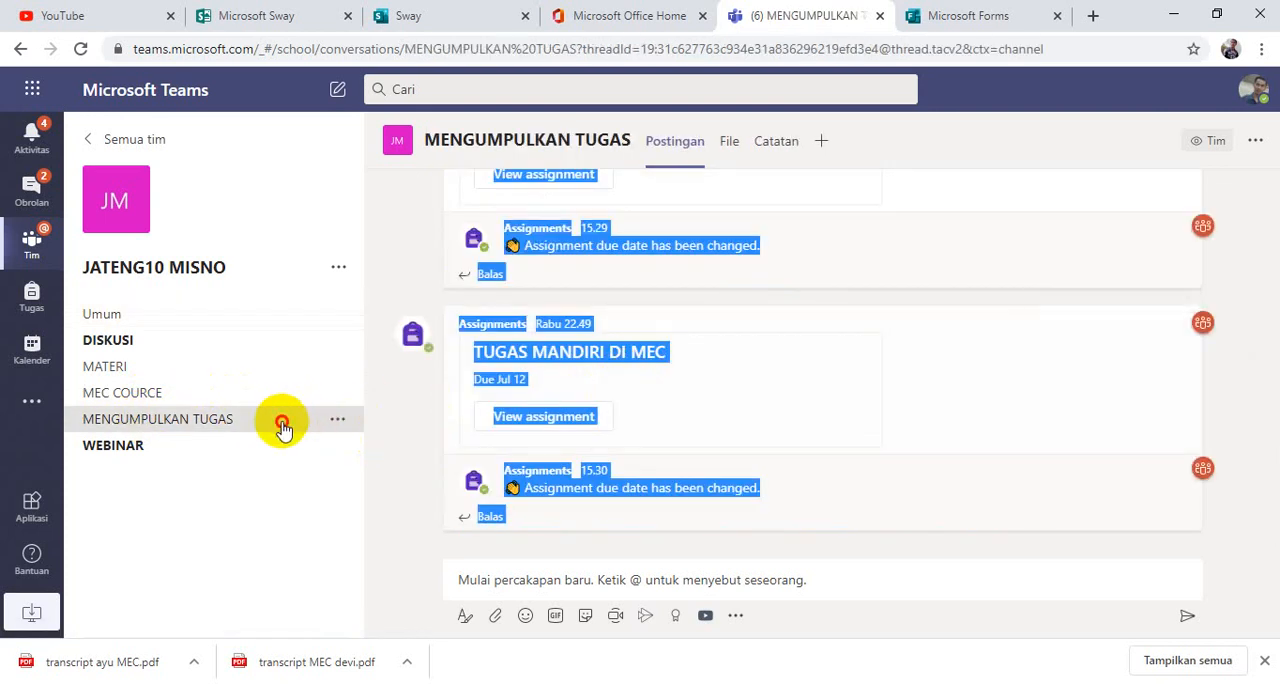
View the TUGAS PERTEMUAN 3 (A) assignment from the MENGUMPULKAN TUGAS channel posts and go back to the Umum channel's posts.
{"action": "left_click", "coordinate": [914, 400]}
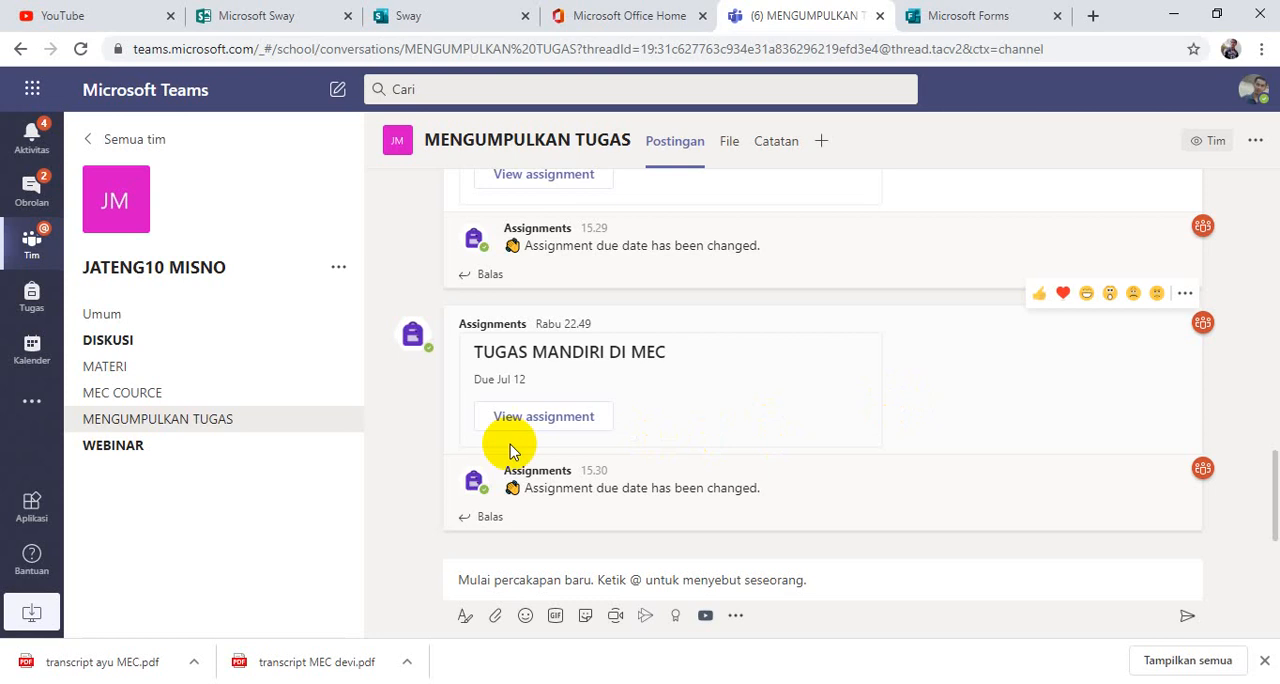
{"action": "scroll", "coordinate": [628, 390], "scroll_direction": "up", "scroll_amount": 1}
{"action": "scroll", "coordinate": [628, 390], "scroll_direction": "up", "scroll_amount": 2}
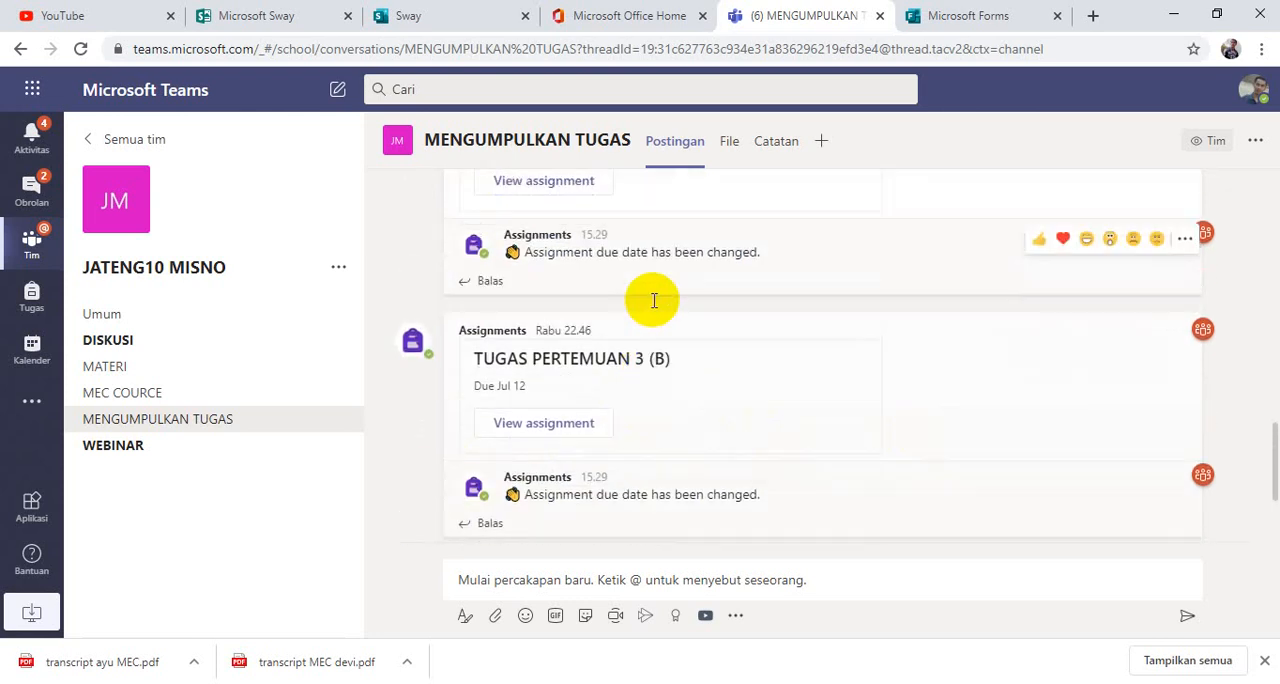
{"action": "scroll", "coordinate": [595, 298], "scroll_direction": "up", "scroll_amount": 1}
{"action": "left_click", "coordinate": [587, 309]}
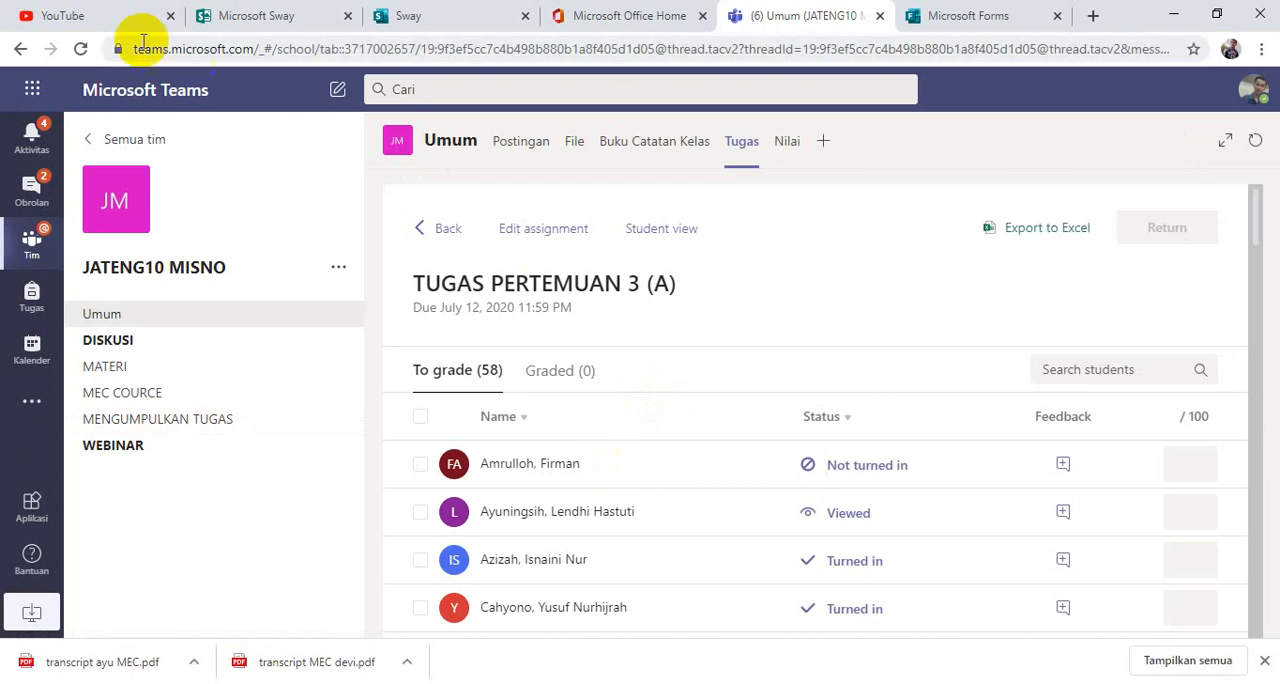
{"action": "left_click", "coordinate": [21, 54]}
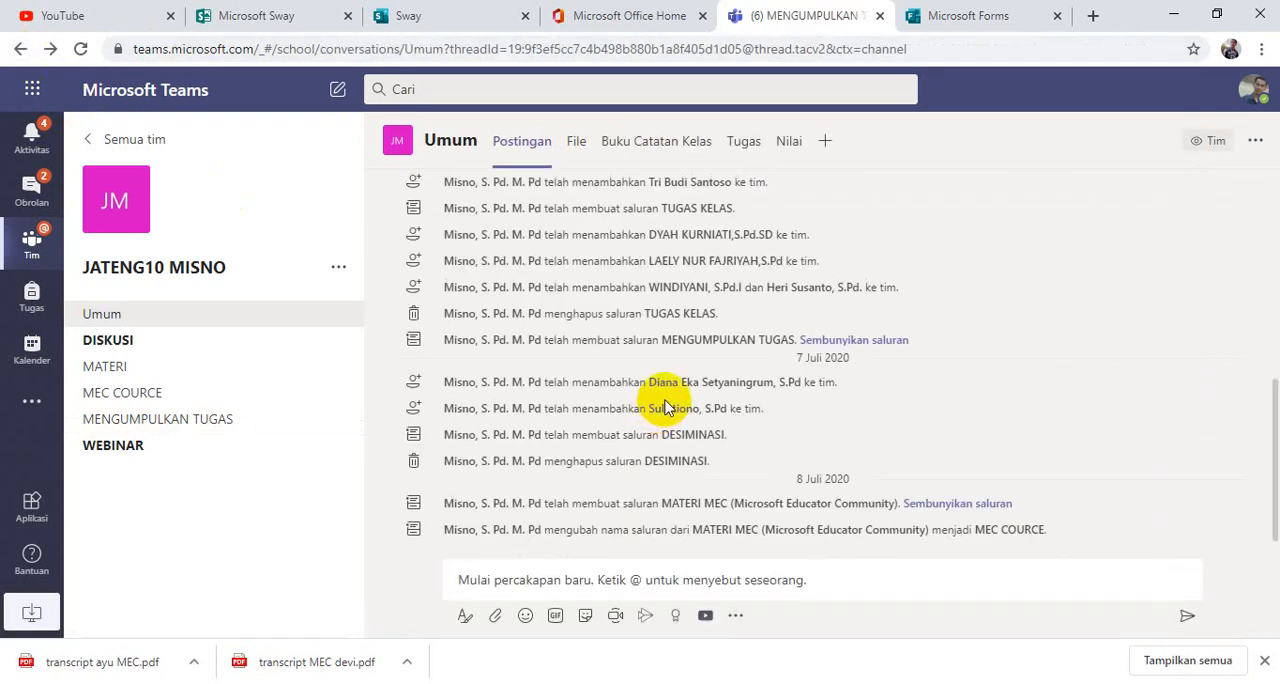
{"action": "mouse_move", "coordinate": [679, 418]}
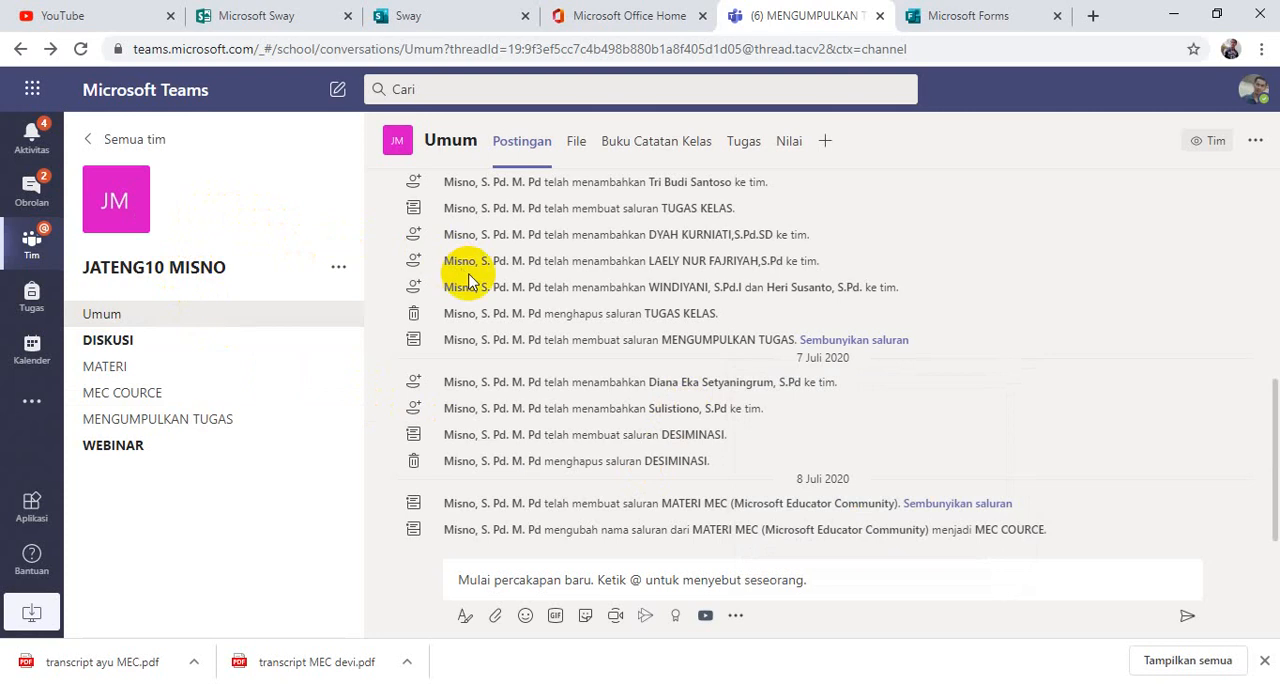
{"action": "mouse_move", "coordinate": [492, 287]}
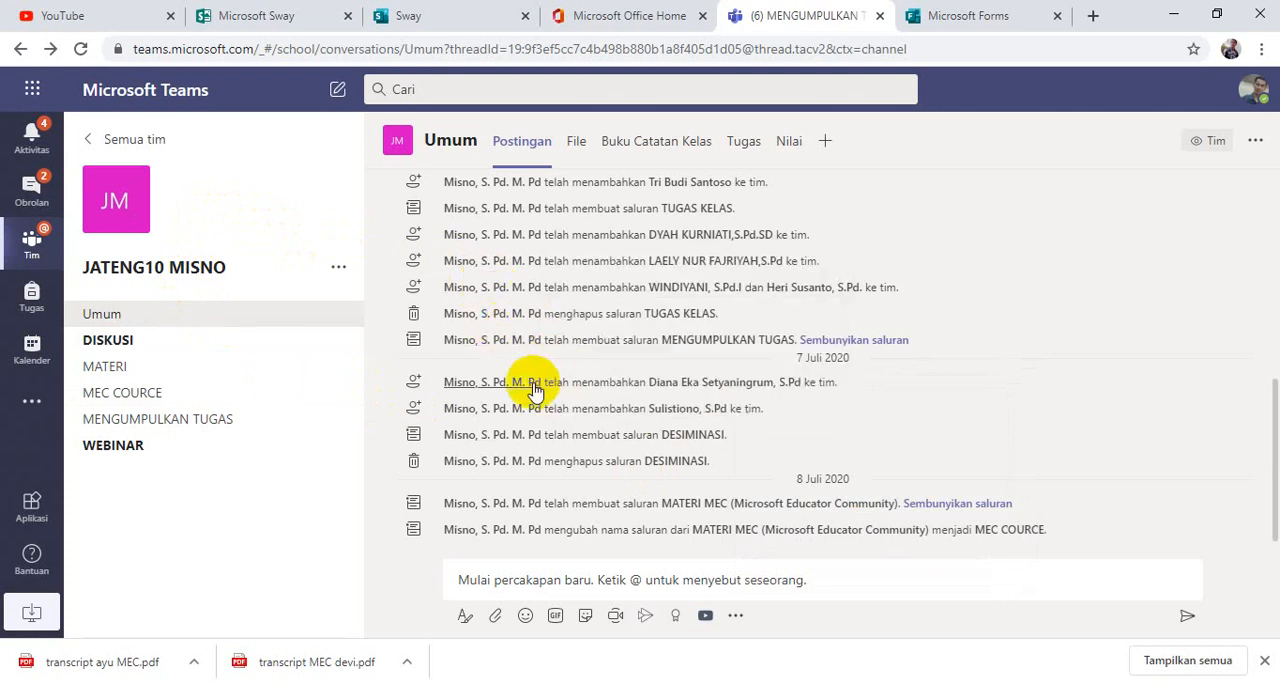
{"action": "mouse_move", "coordinate": [536, 382]}
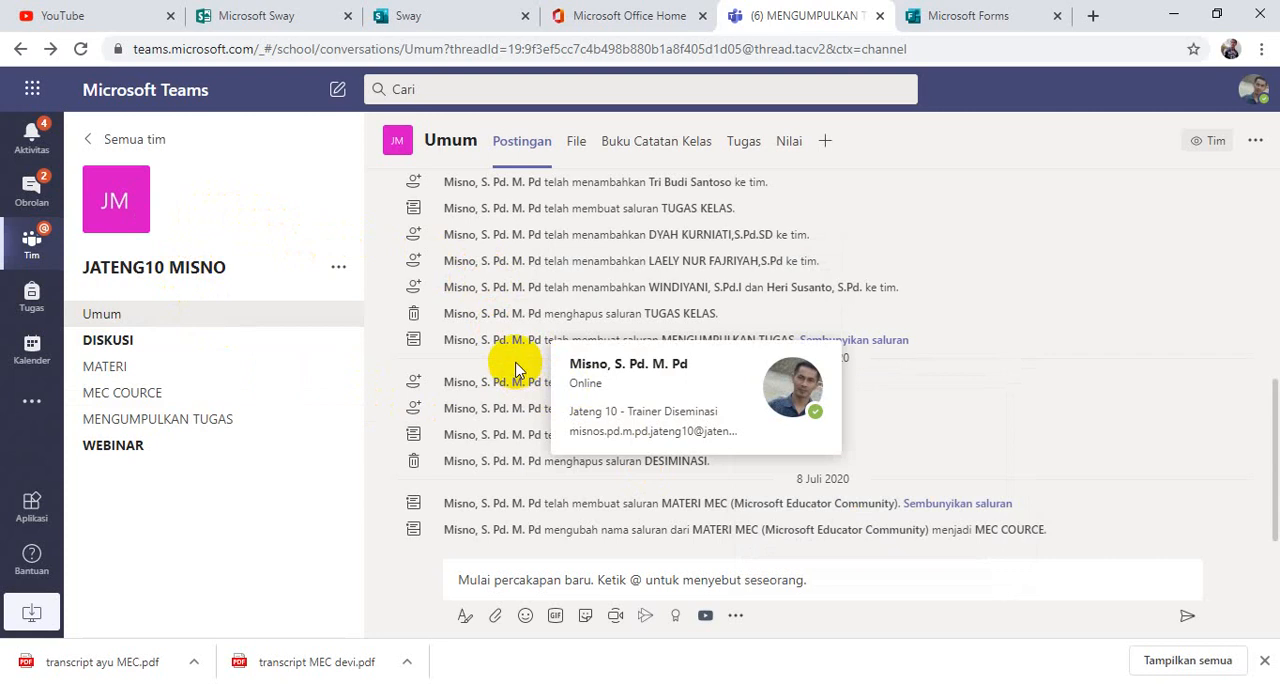